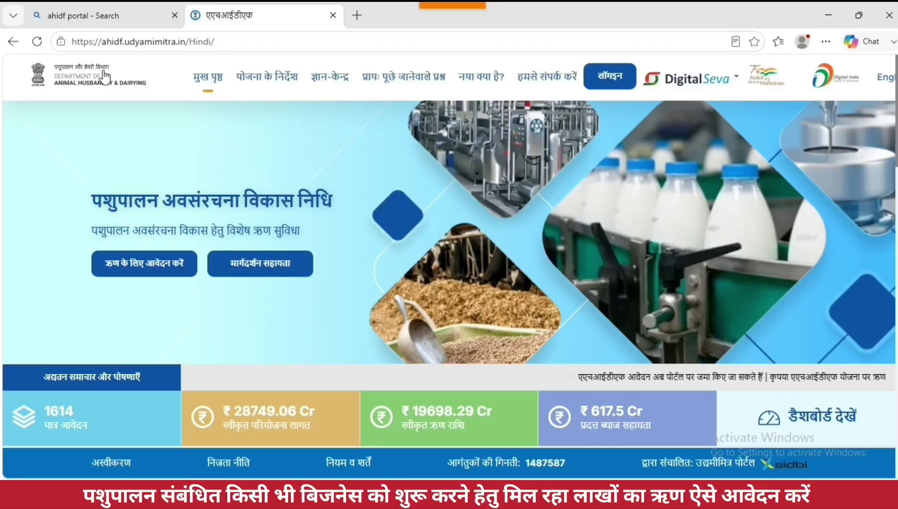
double_click(110, 44)
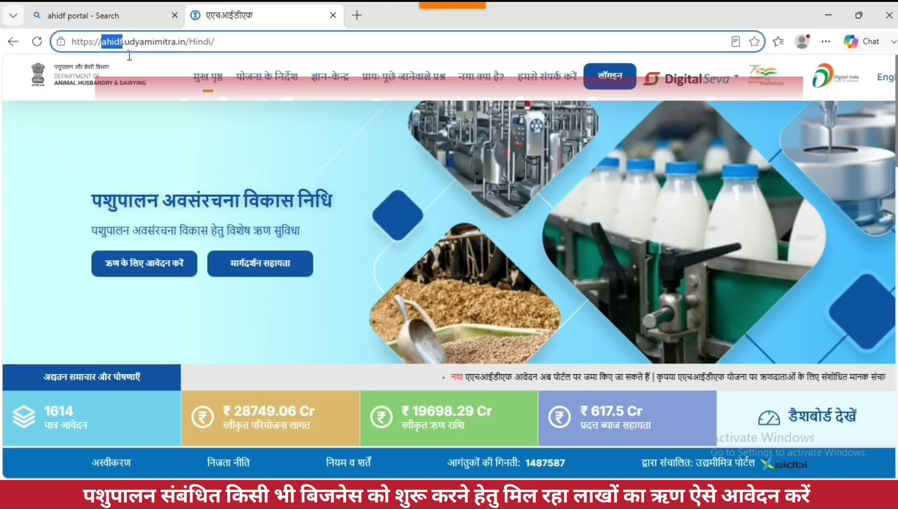
left_click_drag(130, 56, 190, 53)
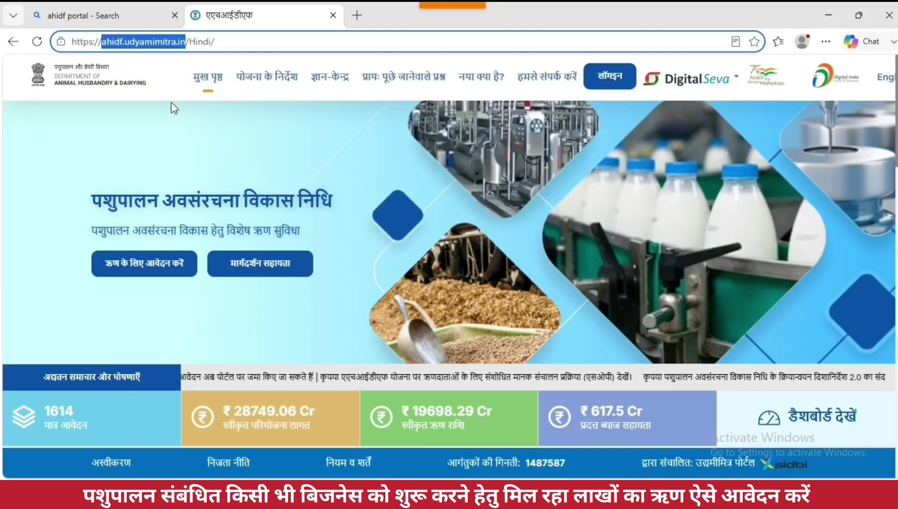
left_click(432, 160)
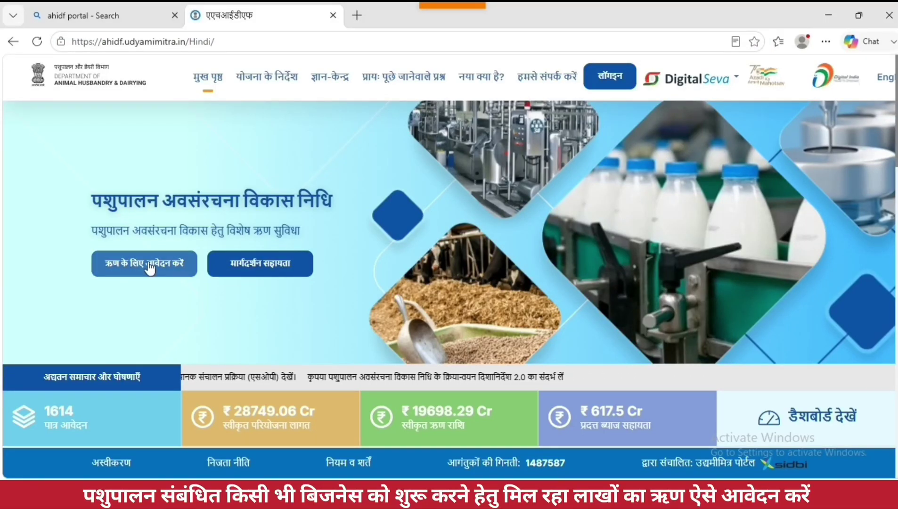
Step: Start a new loan application and request an OTP for the applicant's mobile number after passing reCAPTCHA
left_click(174, 266)
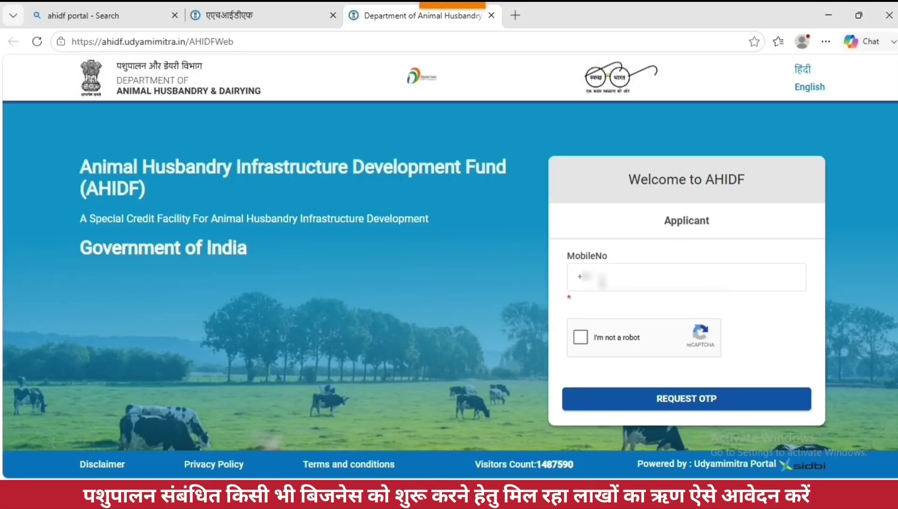
left_click(630, 283)
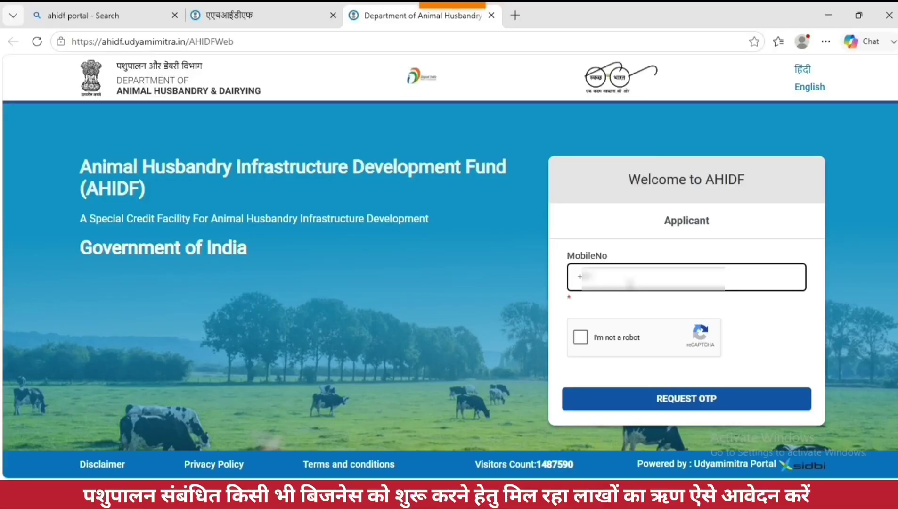
type("8****")
left_click(580, 339)
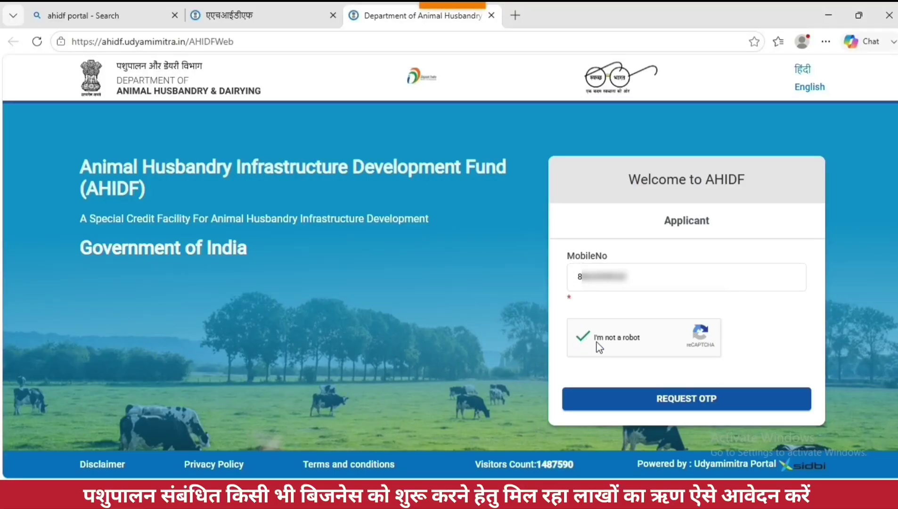
left_click(687, 408)
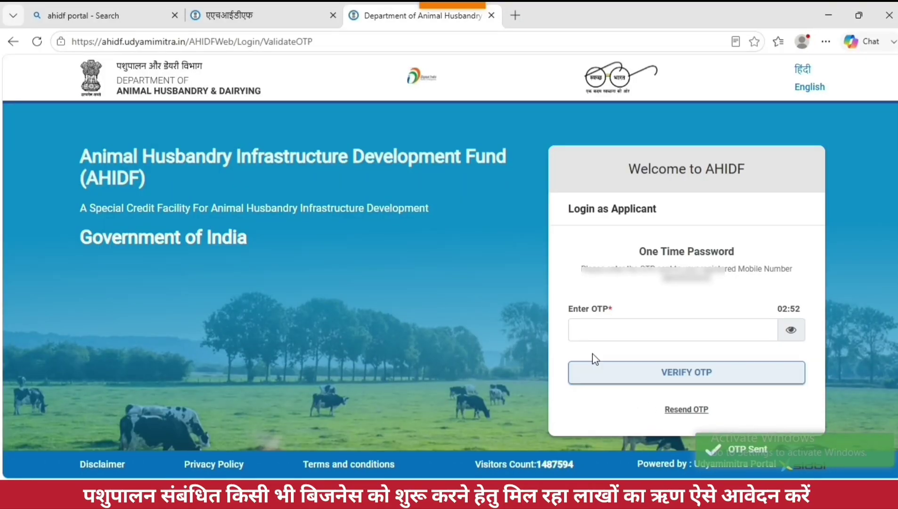
Step: Enter the received OTP and verify it to log in
left_click(595, 337)
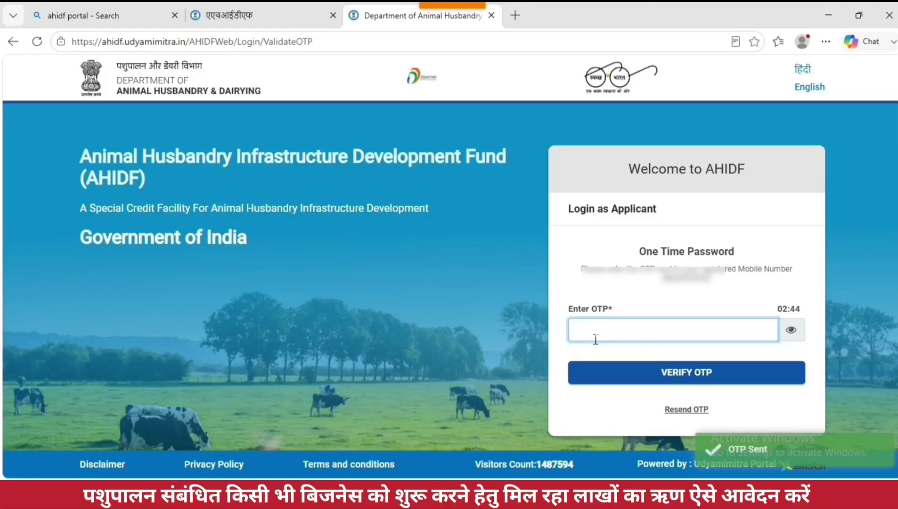
type("123456")
left_click(678, 380)
left_click(678, 372)
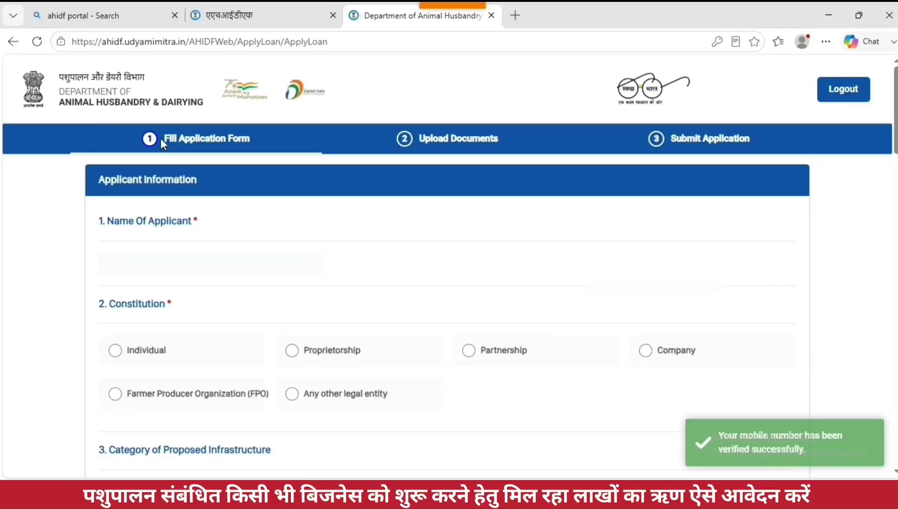
Step: Enter the applicant's full name under Name Of Applicant and choose Individual as Constitution
left_click_drag(196, 142, 249, 143)
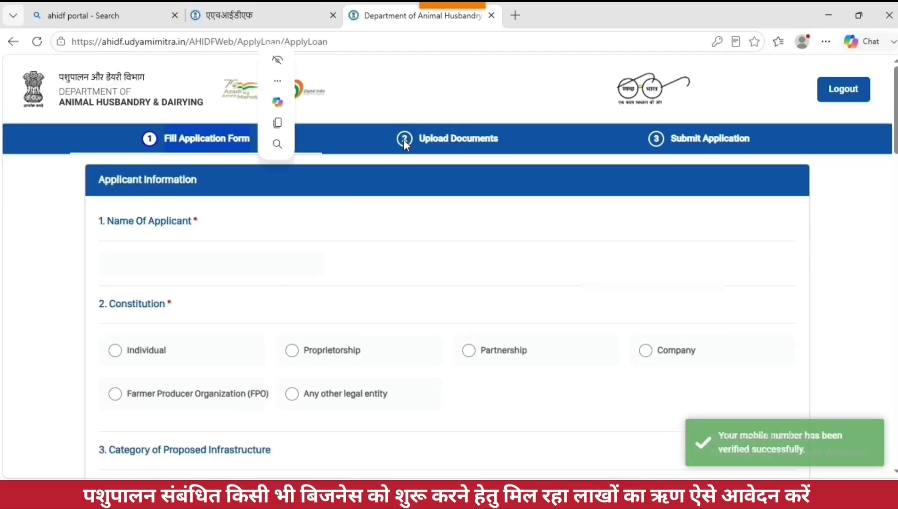
left_click_drag(421, 138, 501, 147)
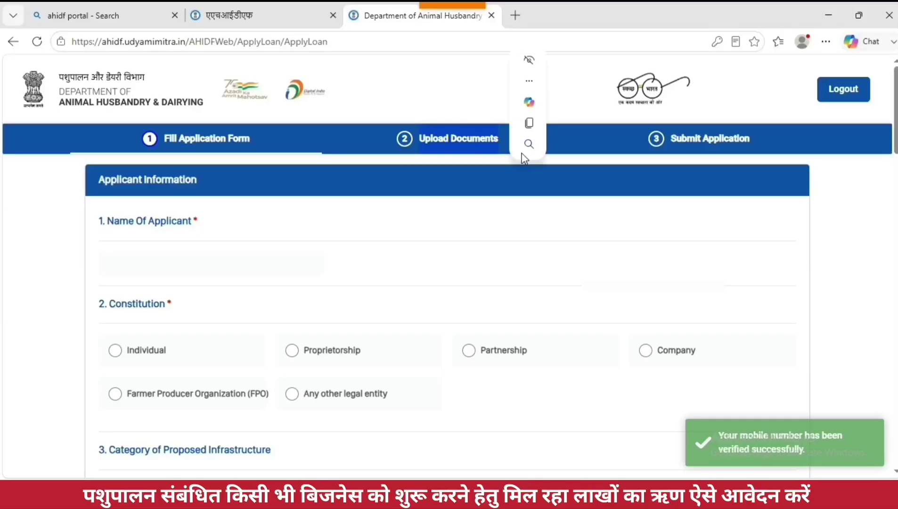
left_click_drag(672, 140, 749, 149)
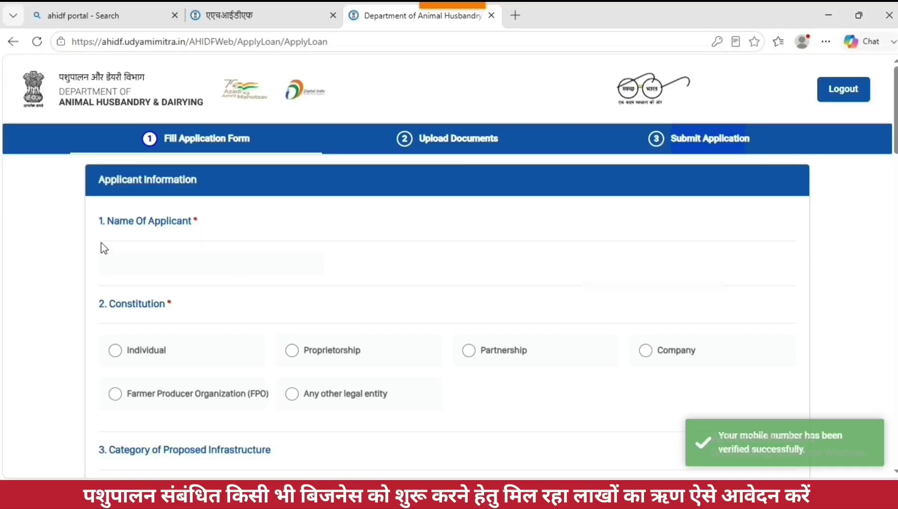
left_click_drag(106, 222, 210, 233)
left_click(192, 262)
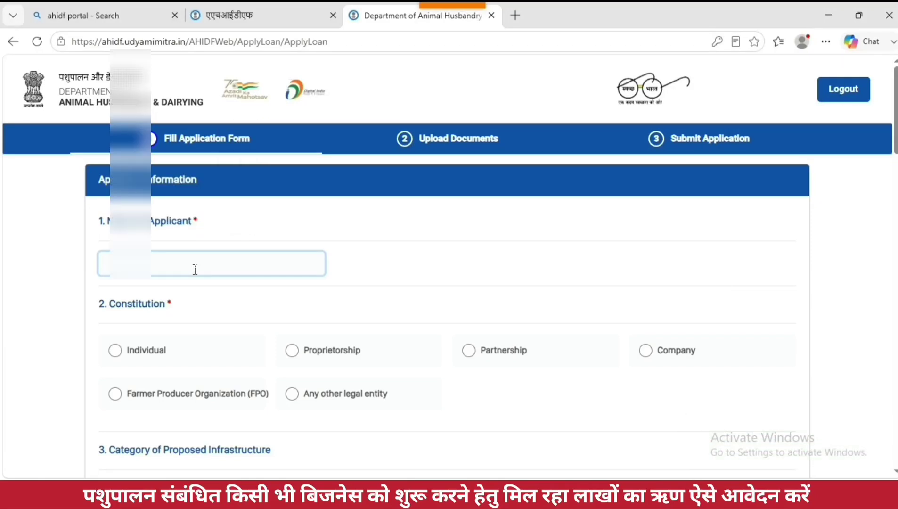
type("J•••")
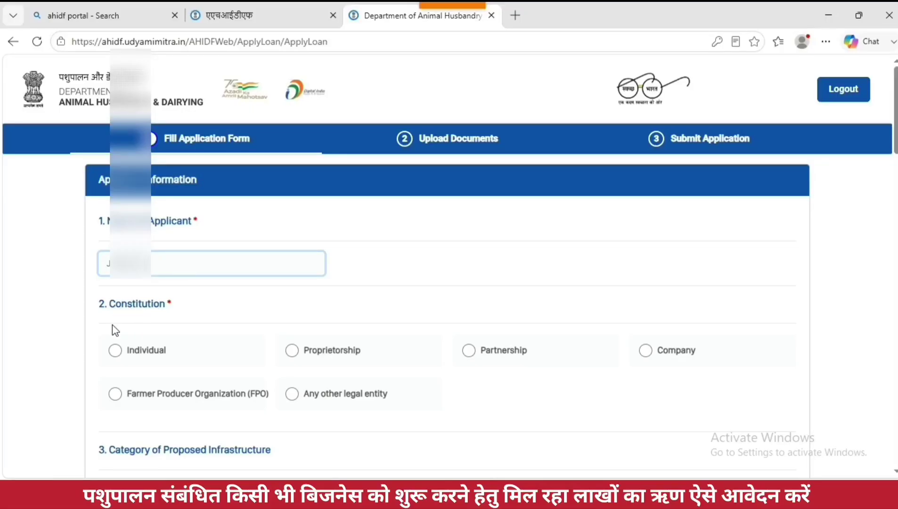
left_click(116, 351)
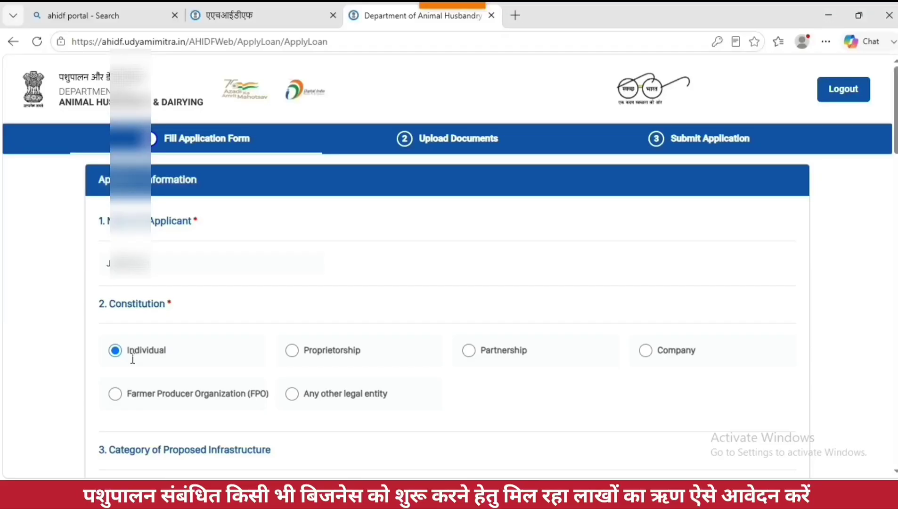
Step: Set the infrastructure category to Dairy Processing & Value Addition
scroll(481, 369, "down", 4)
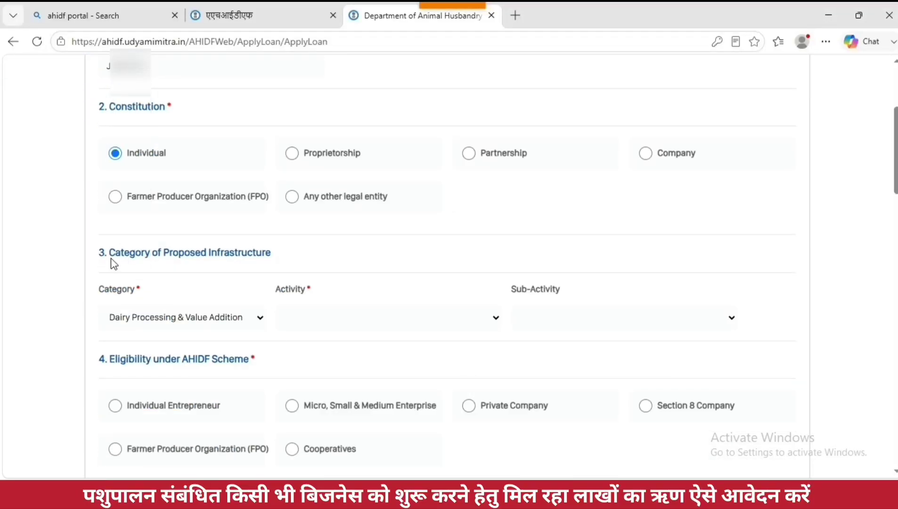
left_click_drag(109, 259, 282, 264)
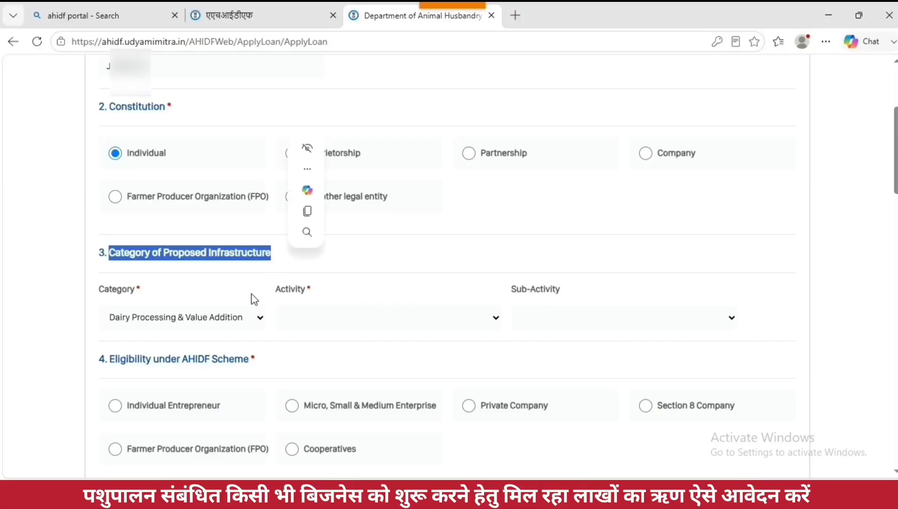
left_click(245, 319)
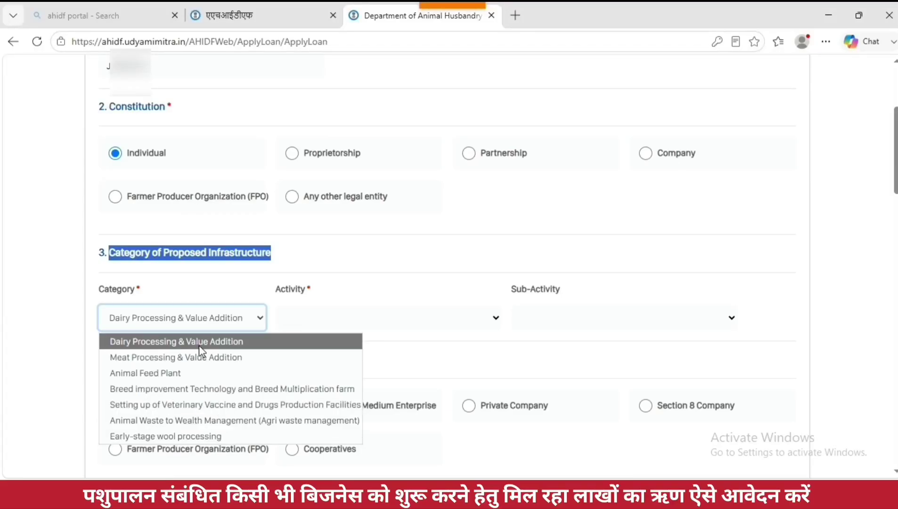
left_click(217, 346)
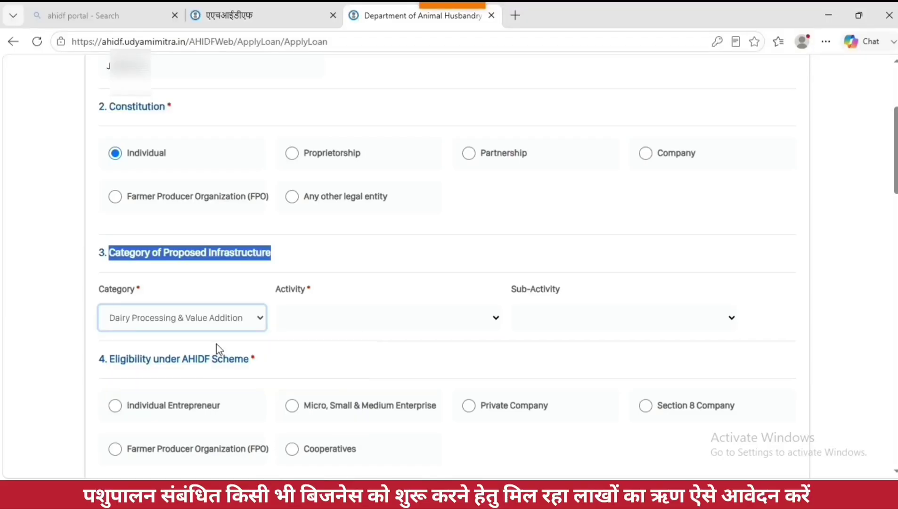
Step: Choose Ice Cream Unit as the activity, leaving the sub-activity empty
left_click(318, 318)
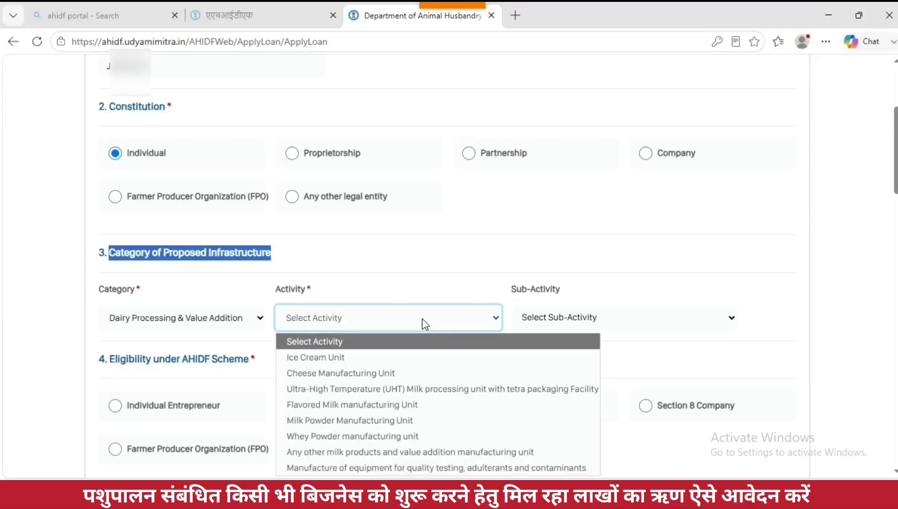
scroll(511, 295, "down", 2)
scroll(510, 297, "down", 1)
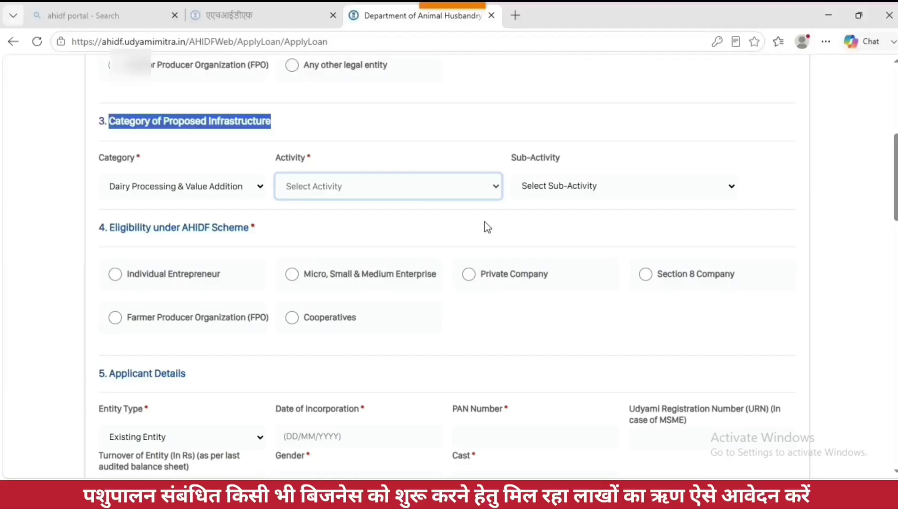
left_click(495, 187)
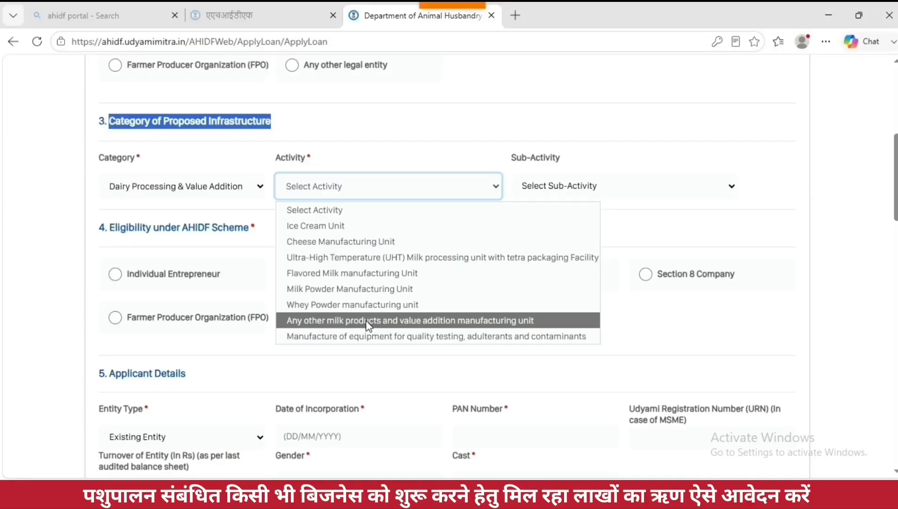
left_click(318, 231)
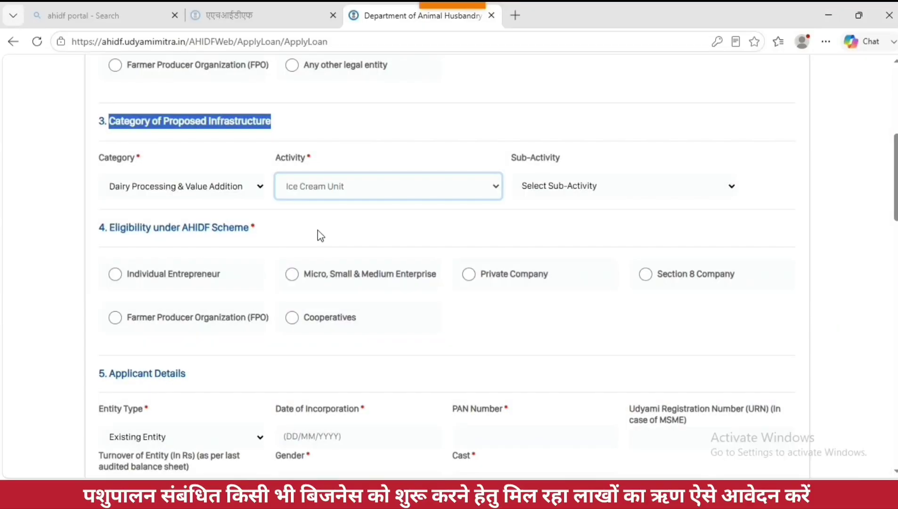
left_click(566, 189)
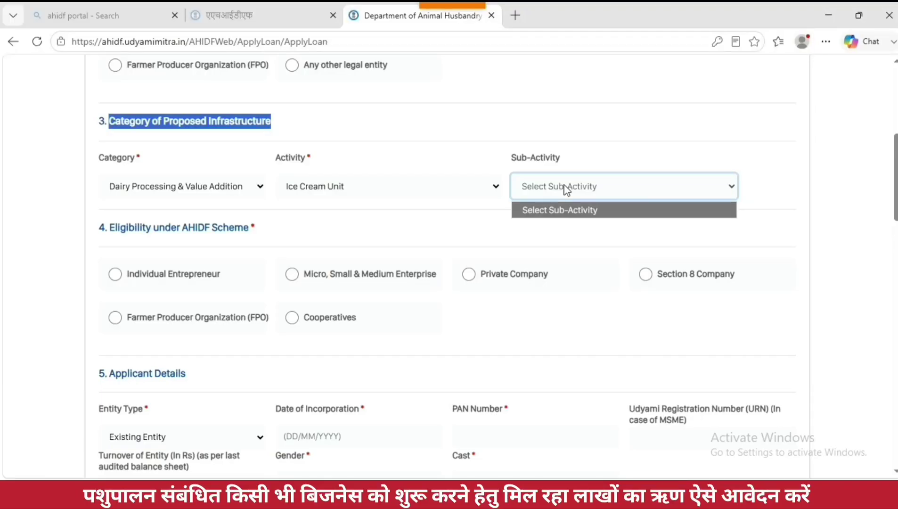
left_click(566, 189)
Step: Mark the eligibility as Individual Entrepreneur
scroll(372, 202, "down", 1)
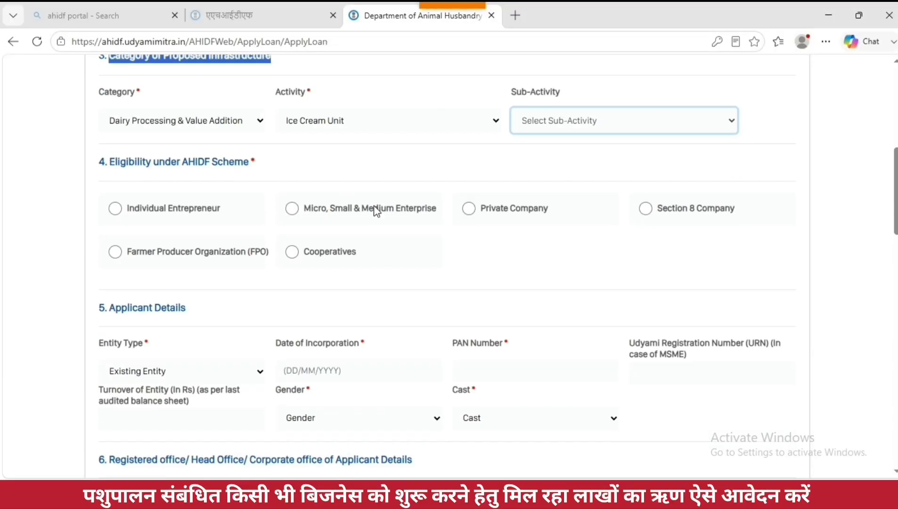
left_click(115, 209)
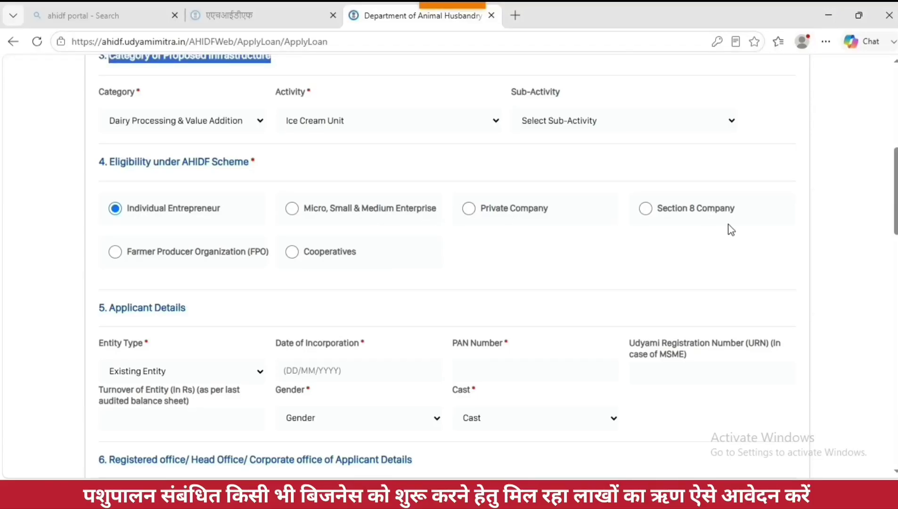
left_click_drag(132, 251, 360, 257)
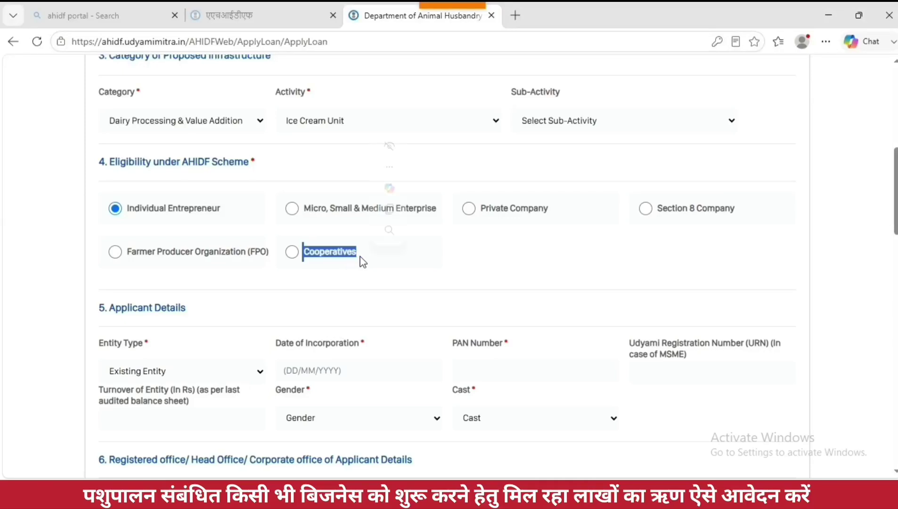
Step: Set Entity Type to New Entity with incorporation date 5 August 2026
scroll(430, 286, "down", 4)
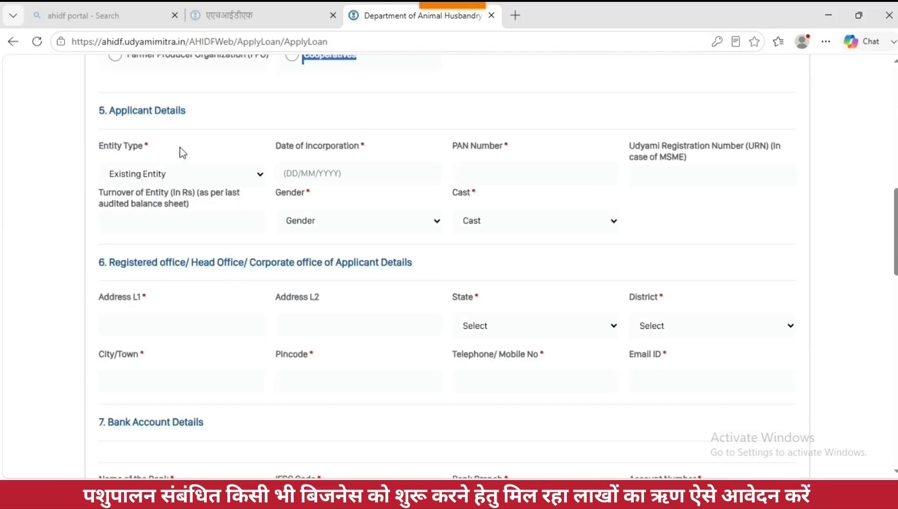
left_click(141, 176)
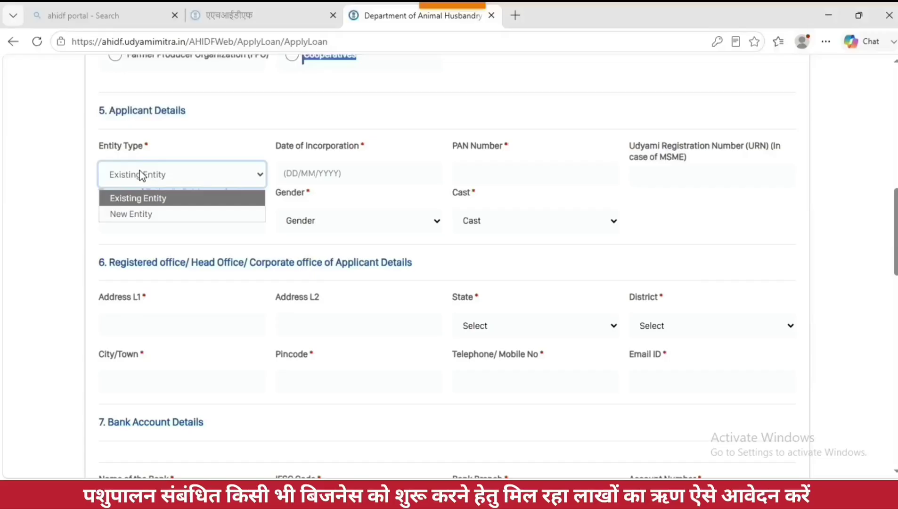
left_click(146, 215)
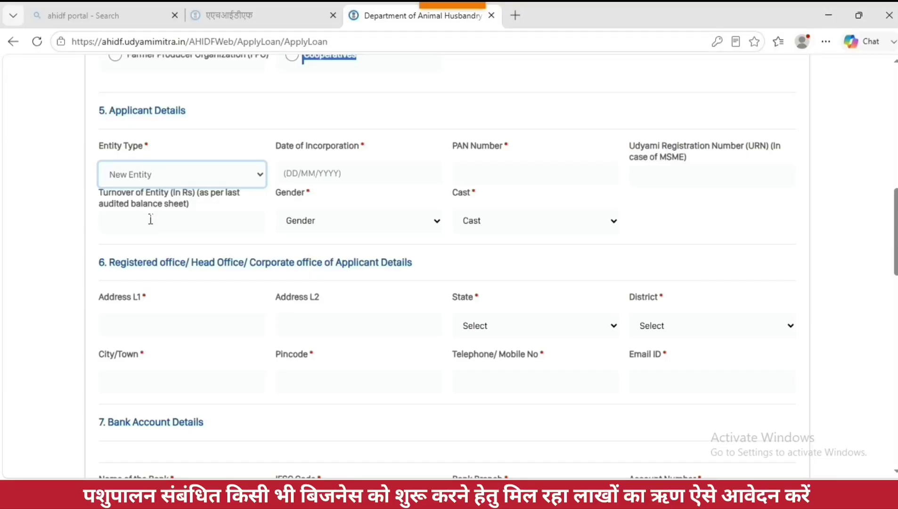
left_click(320, 183)
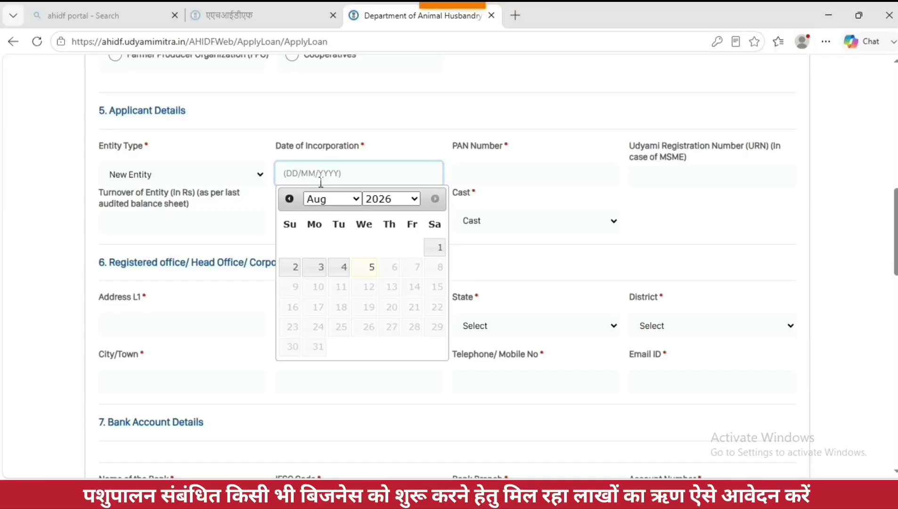
left_click(259, 175)
left_click(229, 197)
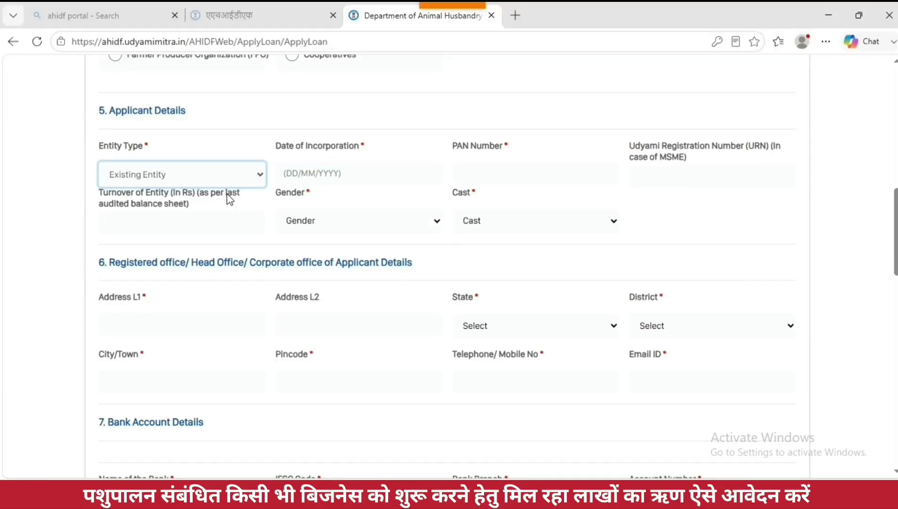
left_click(363, 174)
left_click(253, 173)
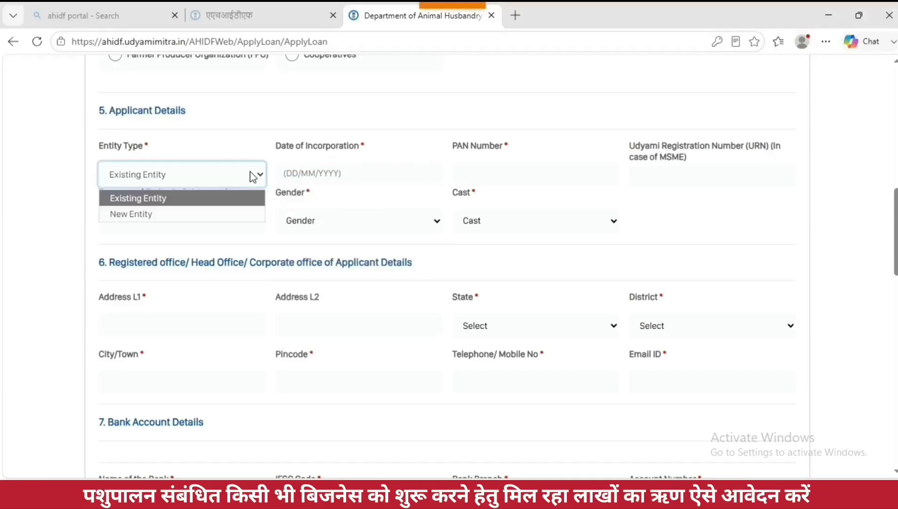
left_click(168, 214)
left_click(298, 181)
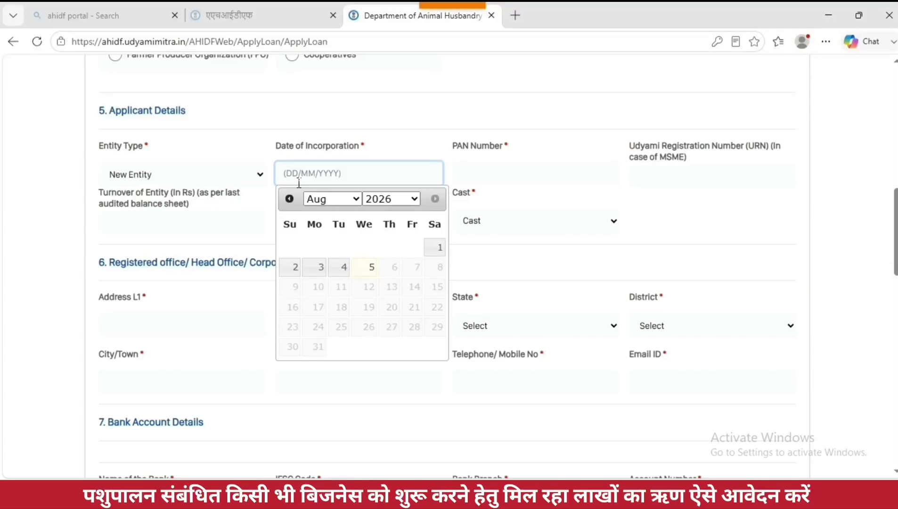
left_click(372, 266)
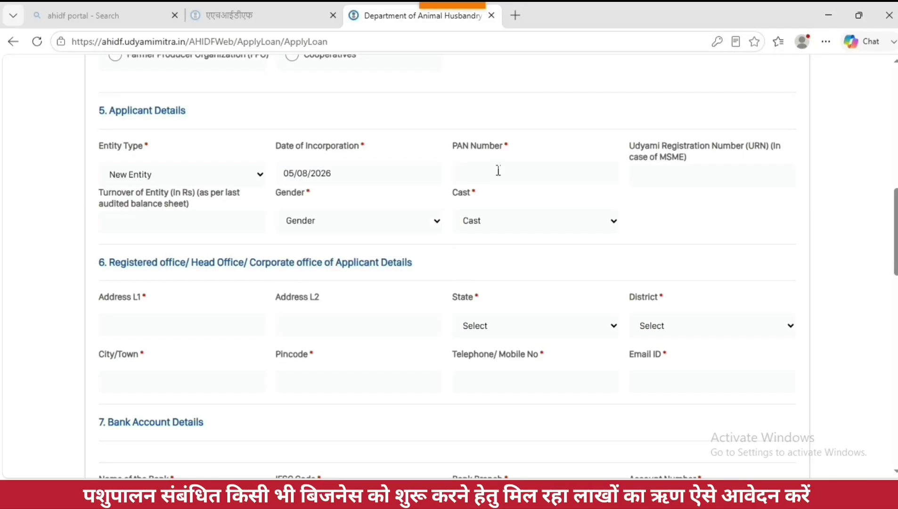
Step: Enter the applicant's PAN number
left_click(498, 179)
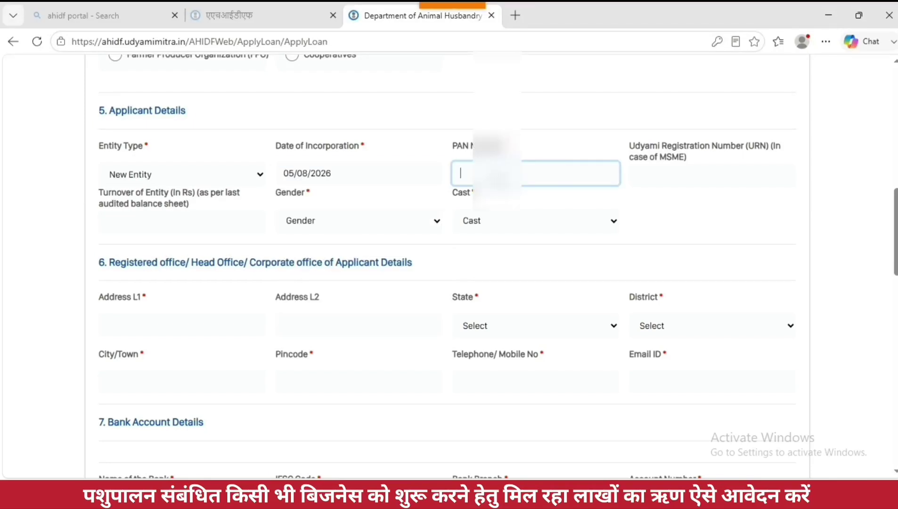
type("AP")
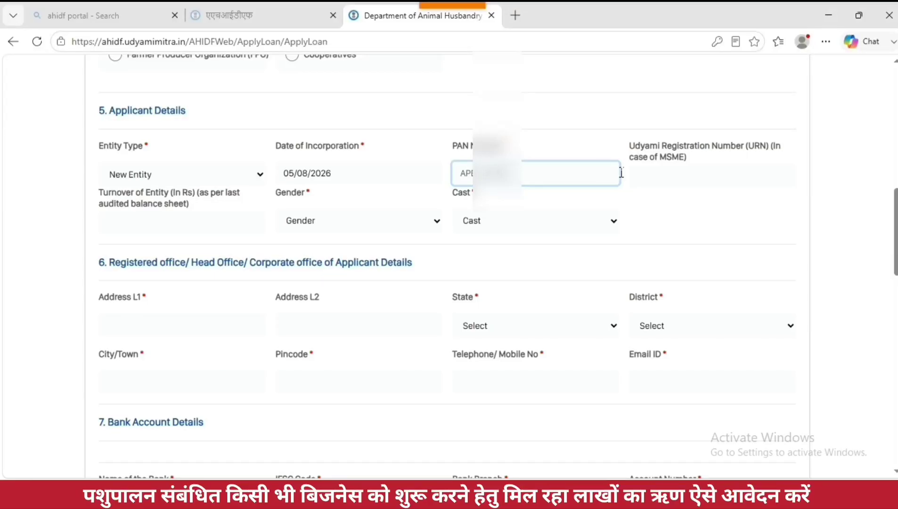
left_click(700, 181)
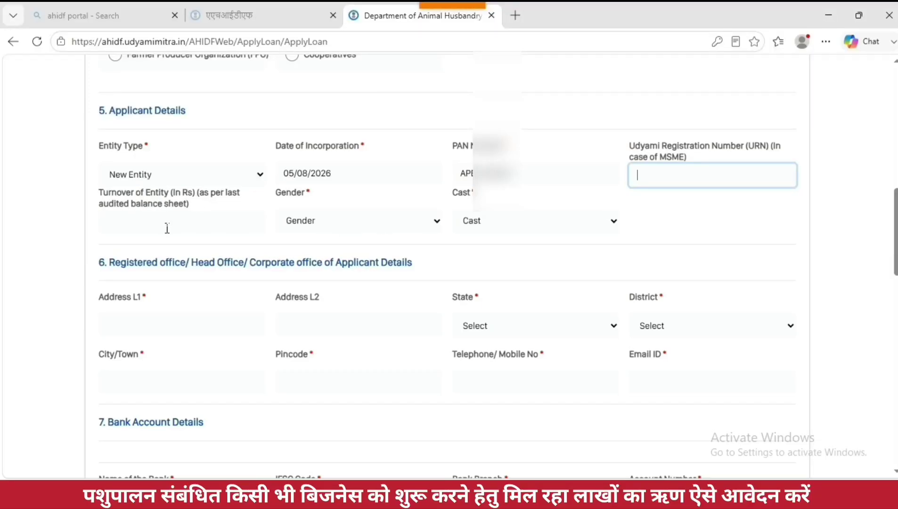
Step: Set the caste category to OBC, leaving gender unselected
left_click(318, 224)
left_click(318, 225)
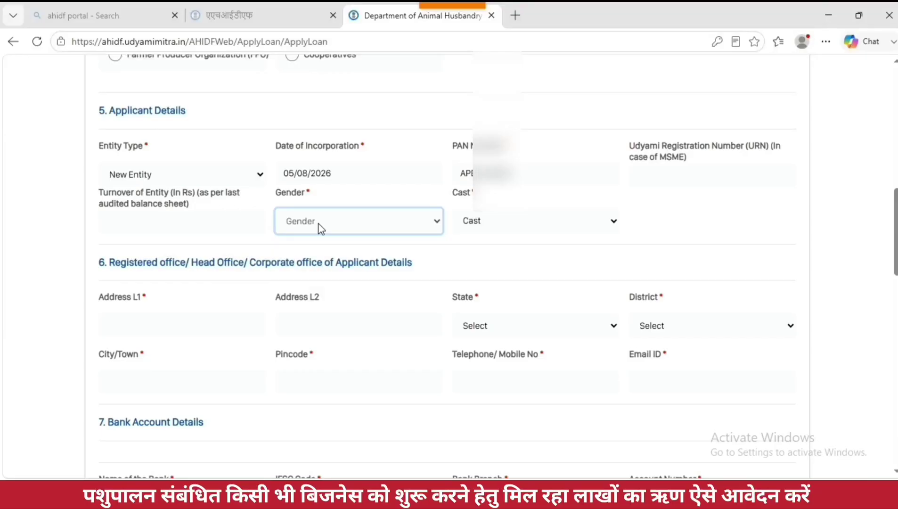
left_click(507, 222)
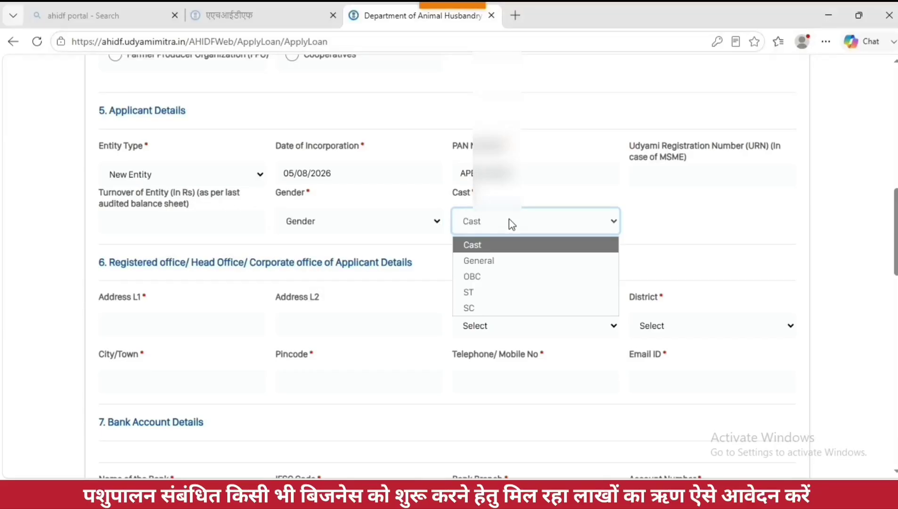
left_click(486, 278)
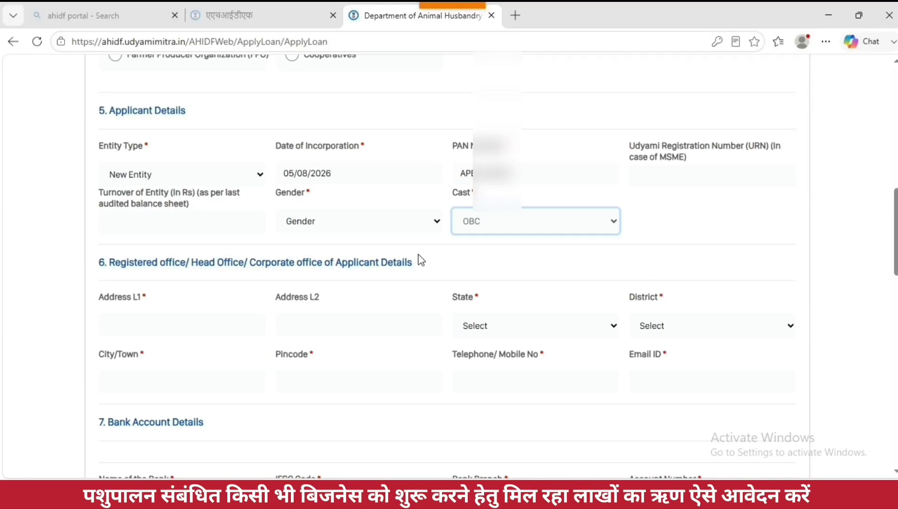
left_click_drag(110, 266, 514, 276)
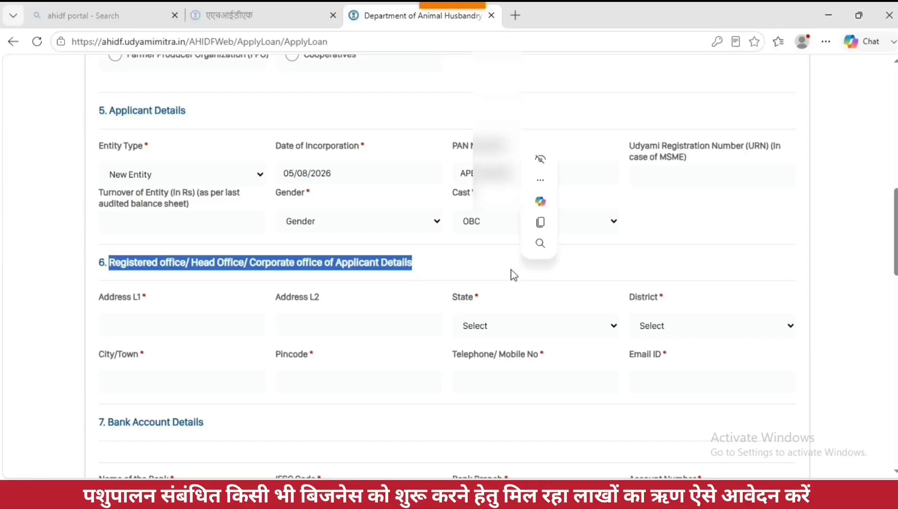
Step: Enter the registered office address line, with state Uttar Pradesh and the applicant's district
left_click(173, 329)
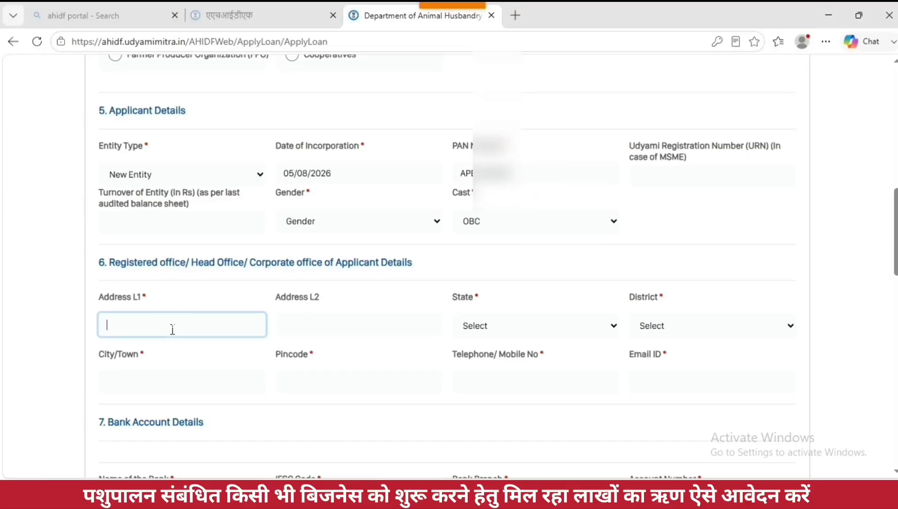
type("BARKHERA KALAN")
left_click(487, 325)
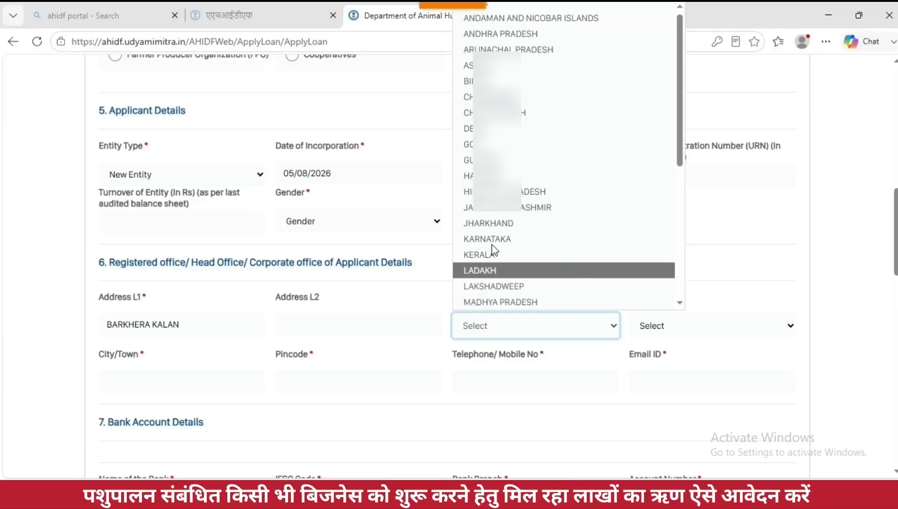
scroll(494, 238, "down", 4)
left_click(486, 271)
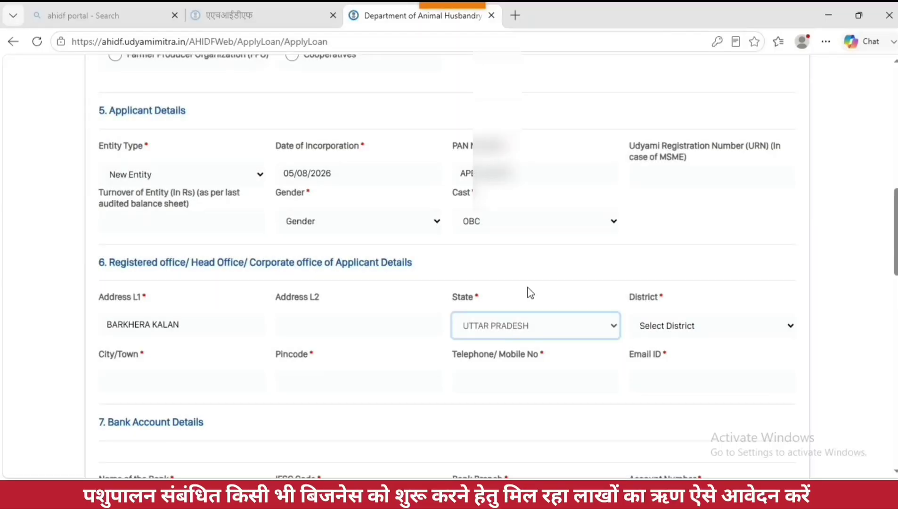
left_click(680, 326)
scroll(707, 155, "down", 10)
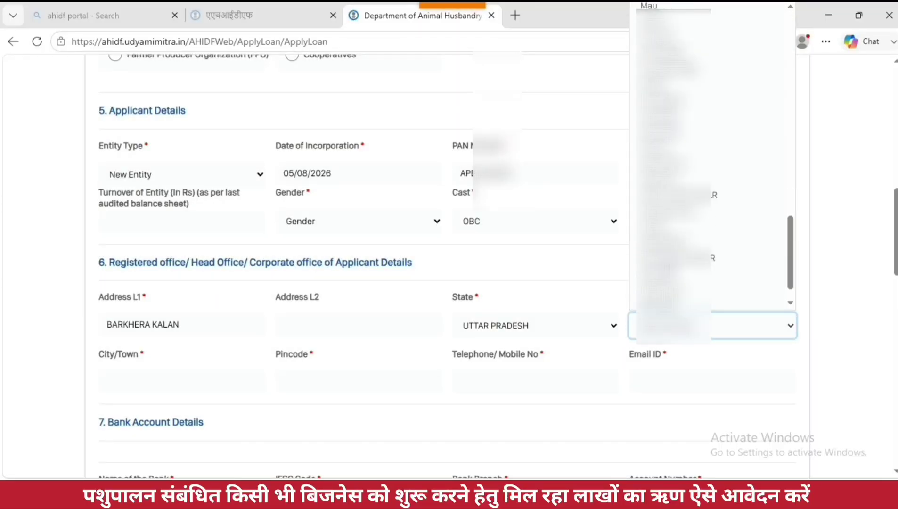
scroll(679, 238, "down", 1)
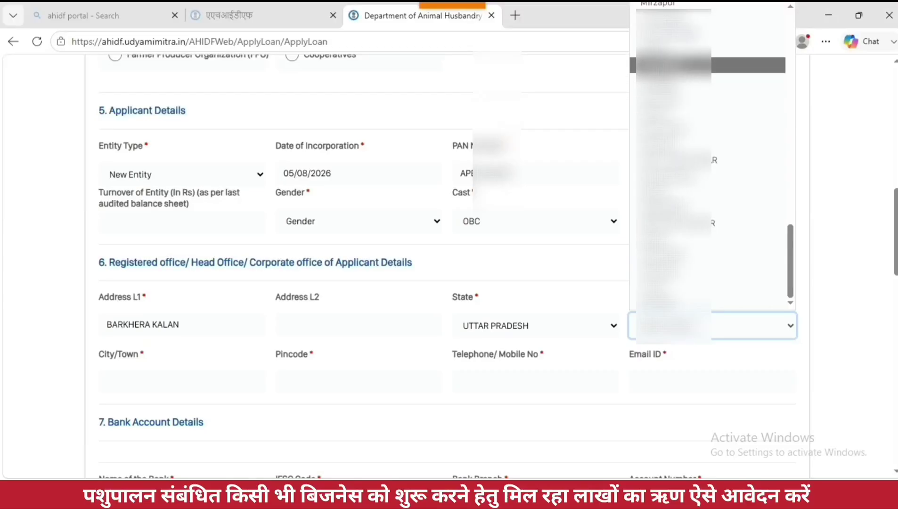
left_click(706, 65)
Step: Fill in the office city/town, pincode, contact mobile number and e-mail address
left_click(166, 390)
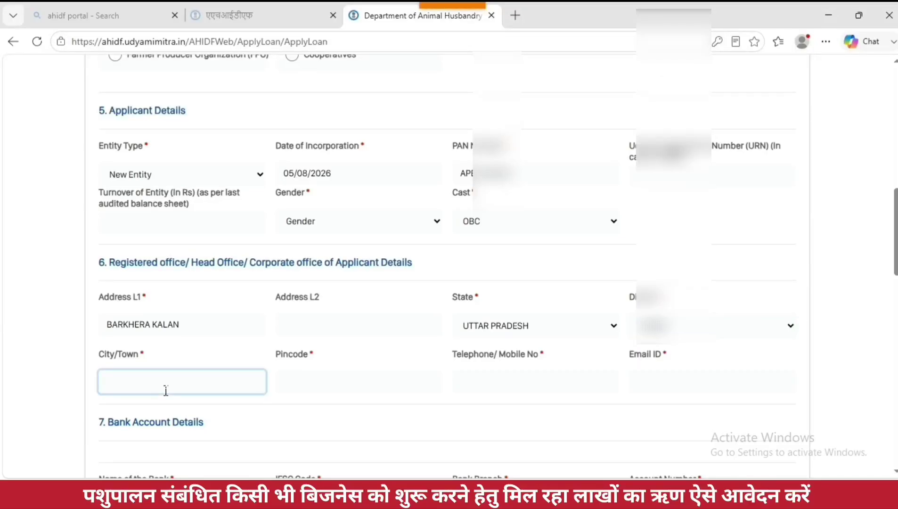
type("BARKHERA")
left_click(317, 384)
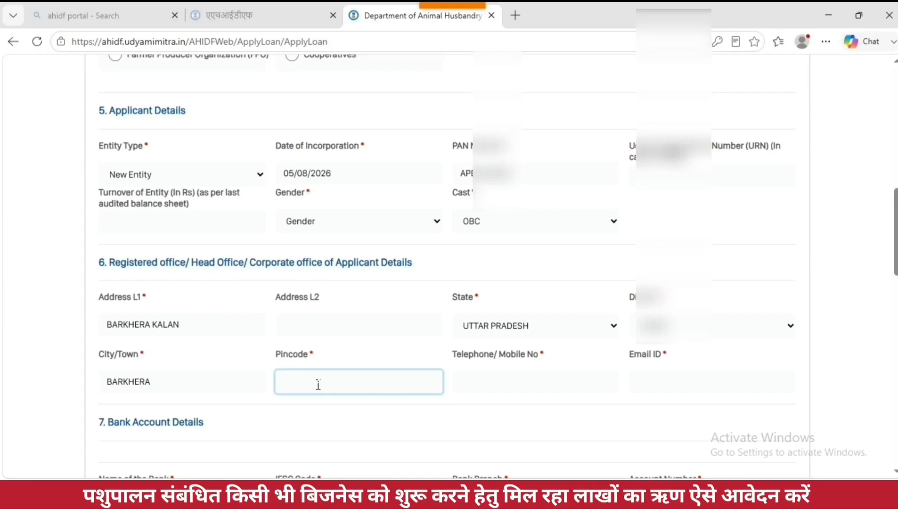
type("262203")
left_click(541, 389)
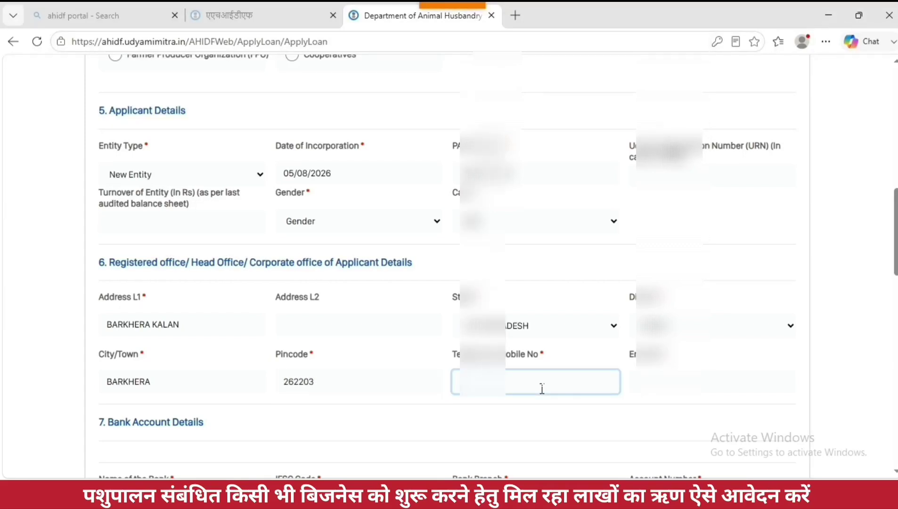
type("••••")
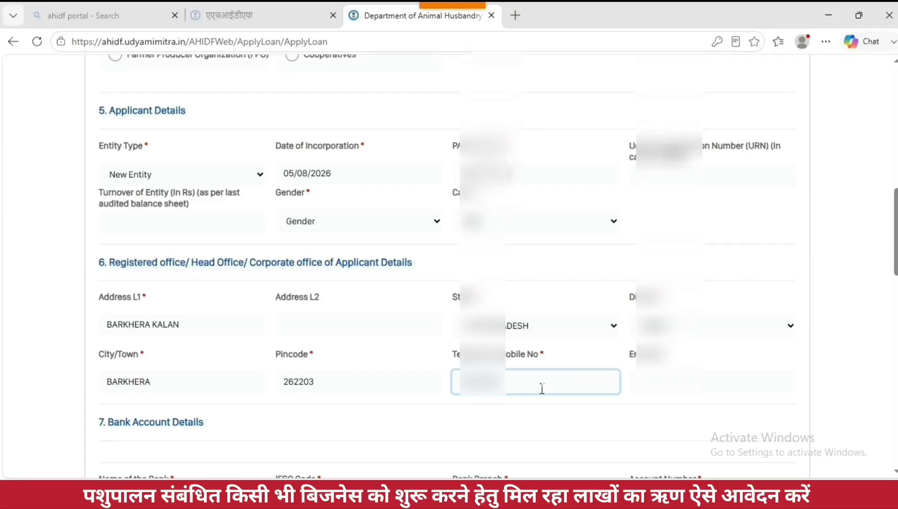
type("3")
left_click(645, 391)
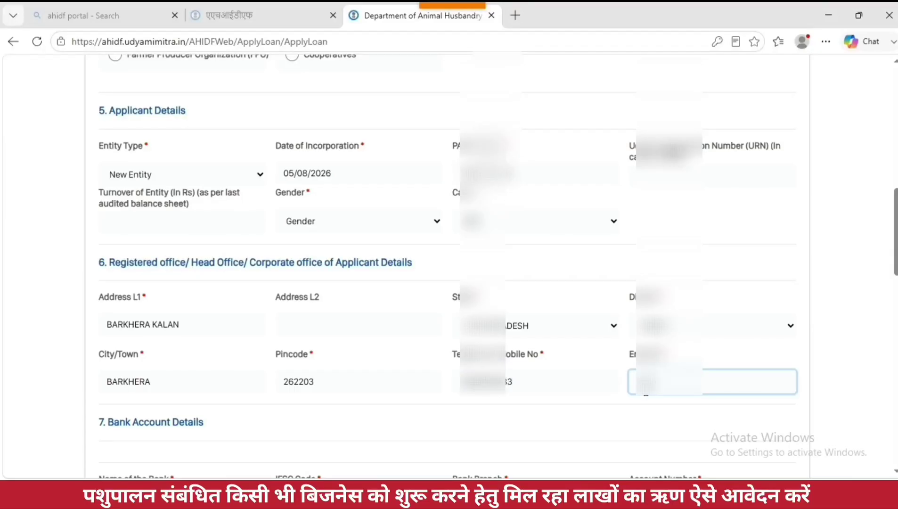
type("••")
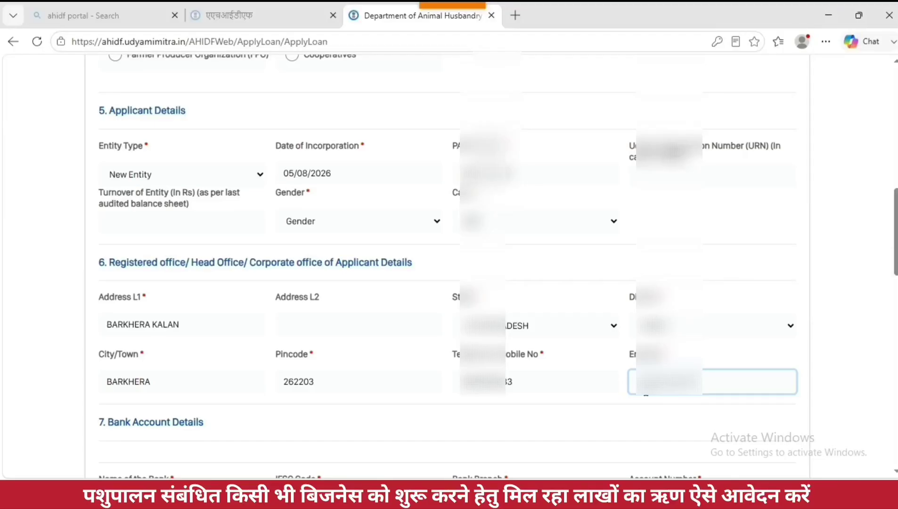
type("426@gmail.com")
Step: Enter UNION BANK OF INDIA as the bank name
scroll(620, 387, "down", 8)
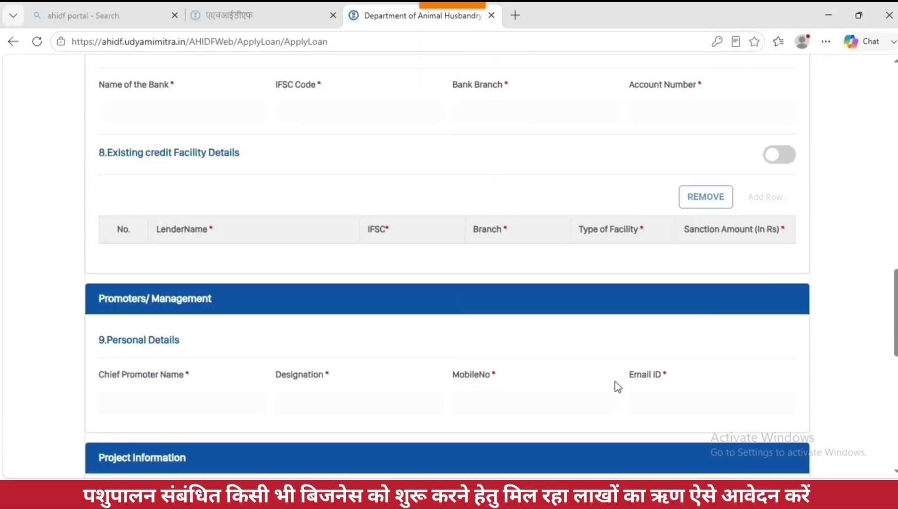
scroll(618, 386, "up", 1)
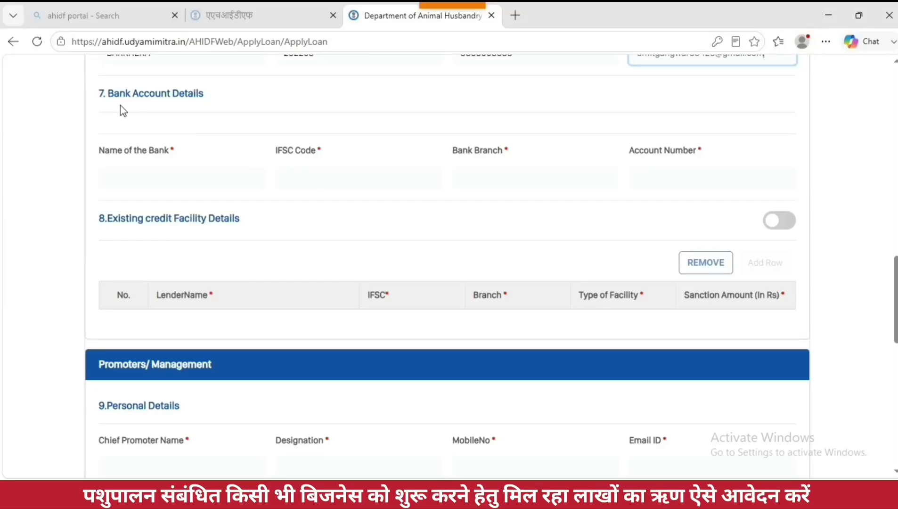
left_click_drag(108, 93, 210, 99)
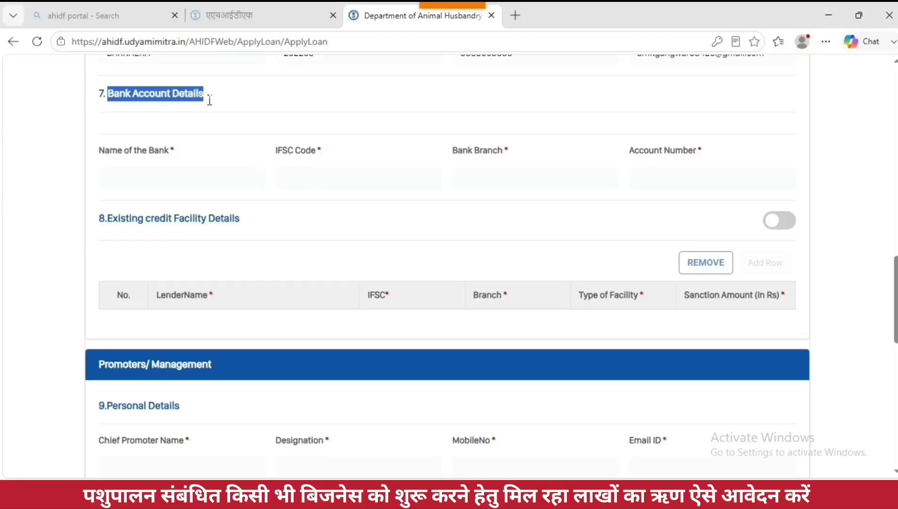
left_click(188, 184)
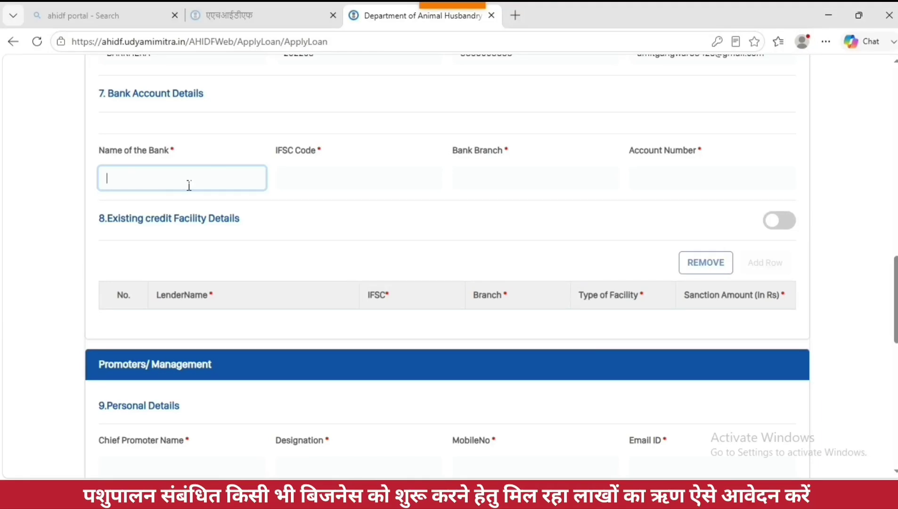
type("union")
key("BackSpace")
key("BackSpace")
key("BackSpace")
key("BackSpace")
key("BackSpace")
type("UNION BA")
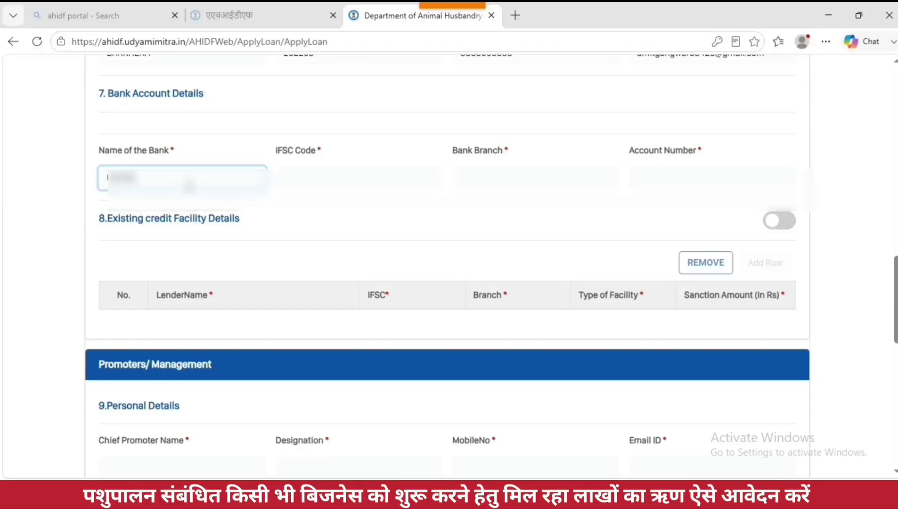
type("NK OF IN")
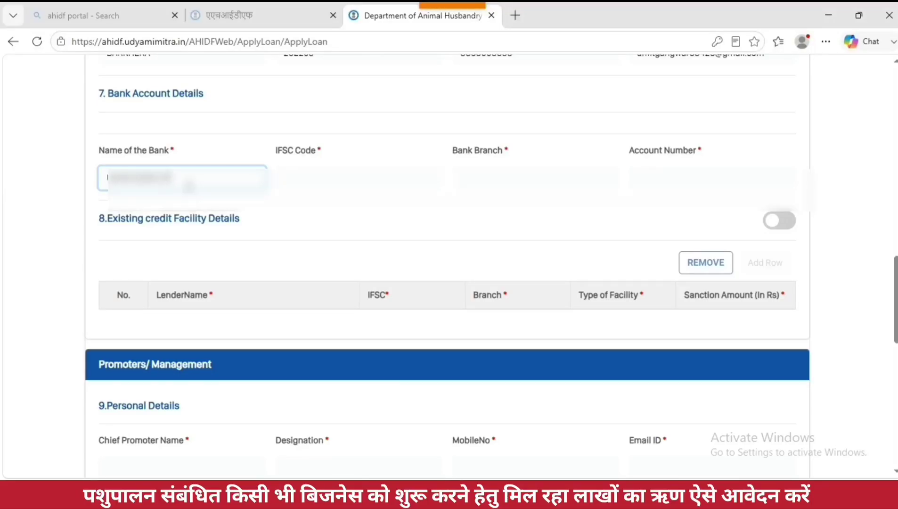
type("DIA")
Step: Add IFSC UBIN0530000, branch BARKHERA and the bank account number
left_click(321, 185)
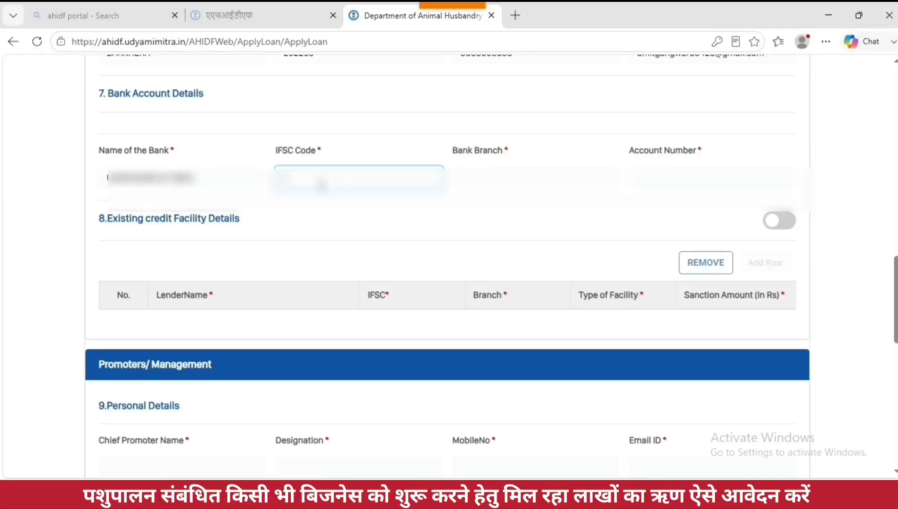
type("UBIN0530000")
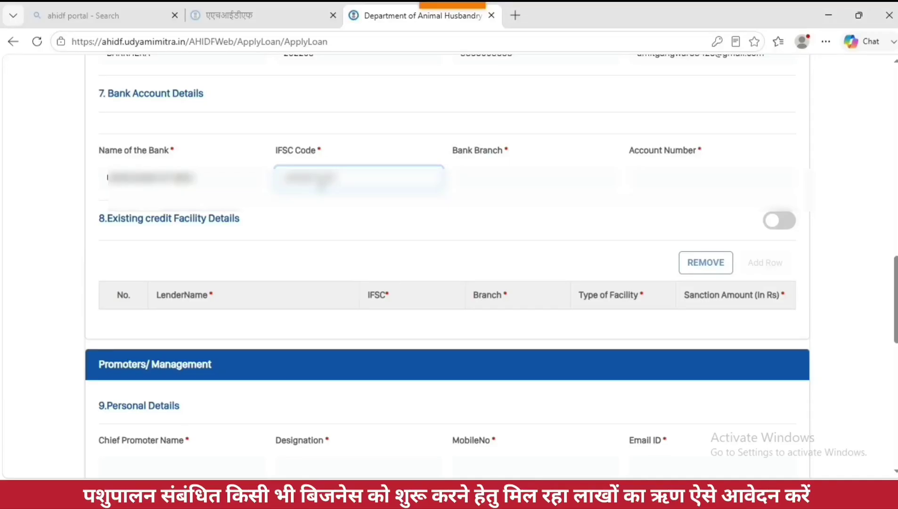
left_click(463, 190)
type("BARKHERA")
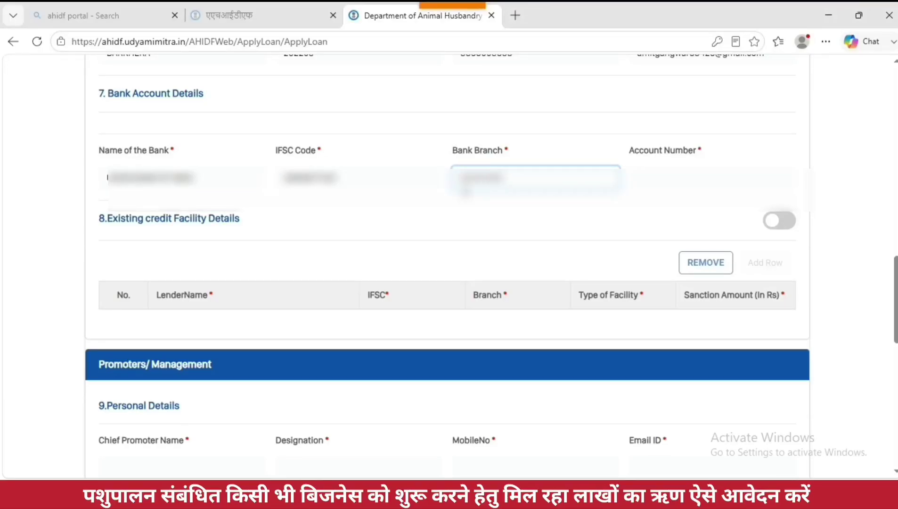
left_click(653, 182)
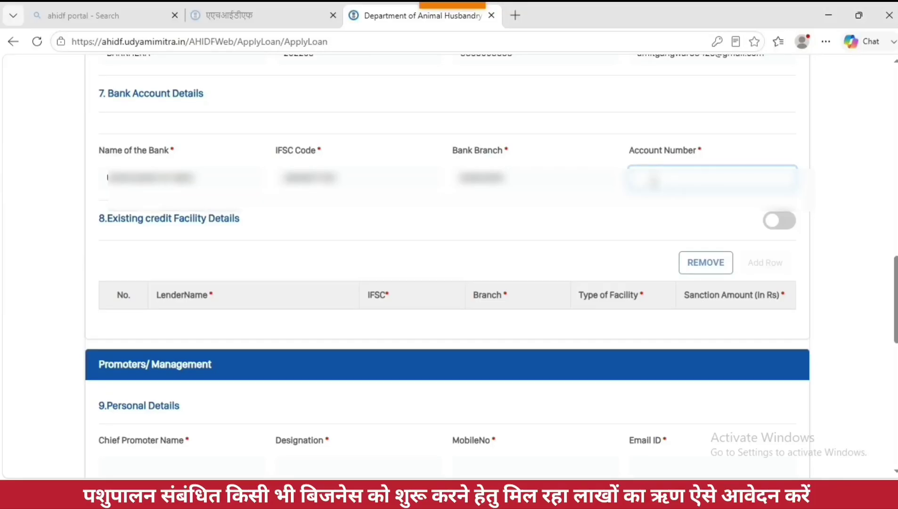
type("12345678901234567")
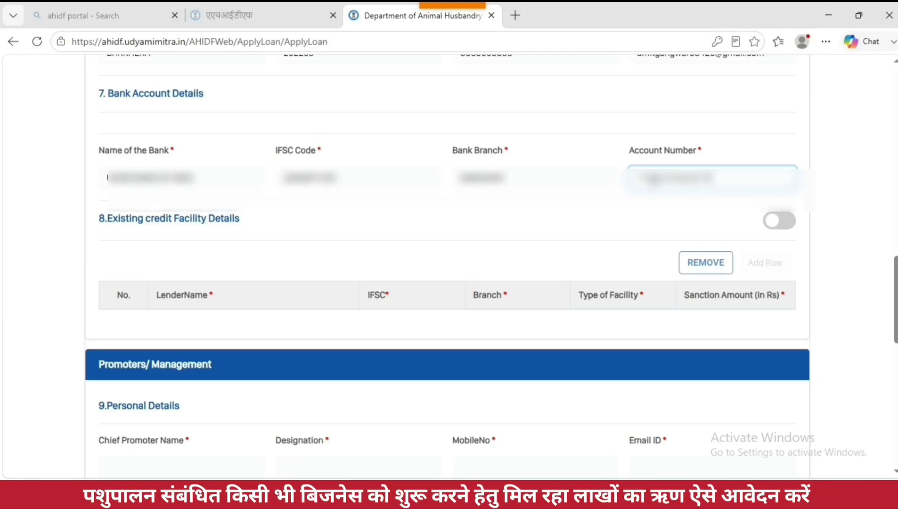
left_click_drag(112, 225, 251, 220)
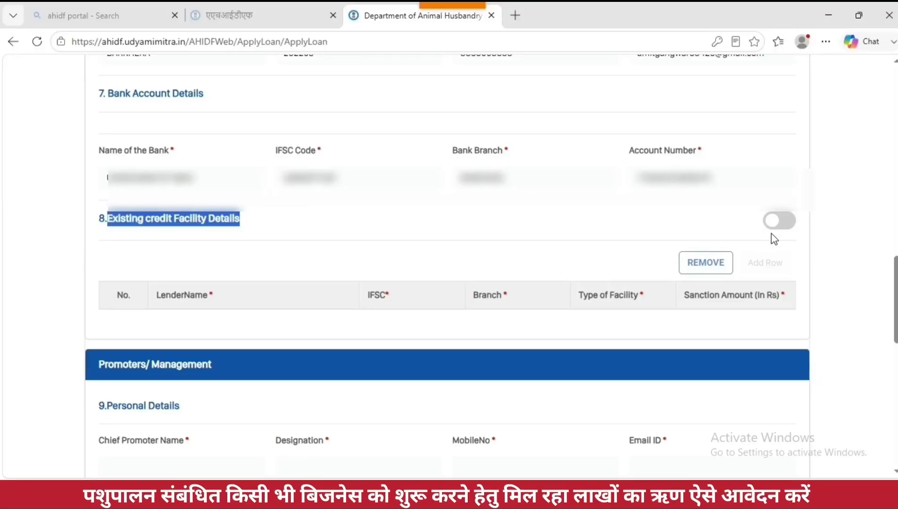
Step: Switch Existing credit Facility on, add one empty lender row, then switch it back off
left_click(790, 230)
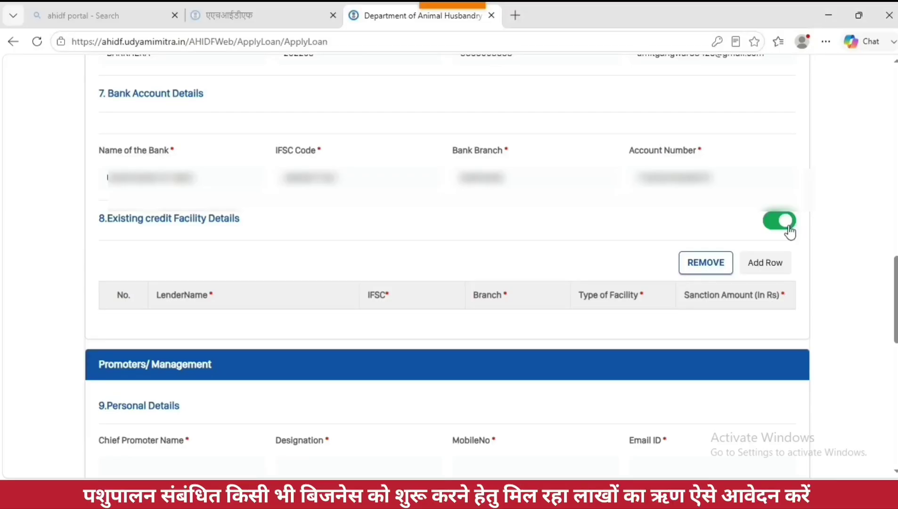
left_click(769, 268)
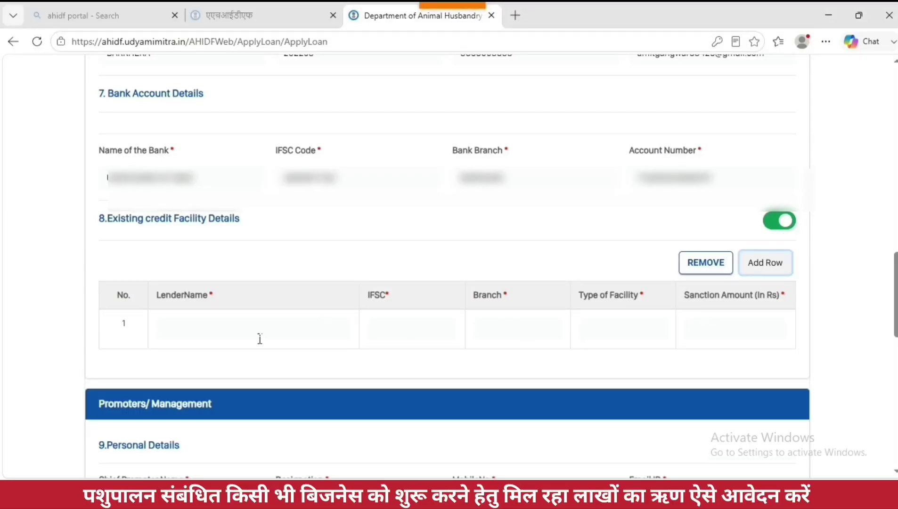
left_click(214, 333)
left_click(402, 335)
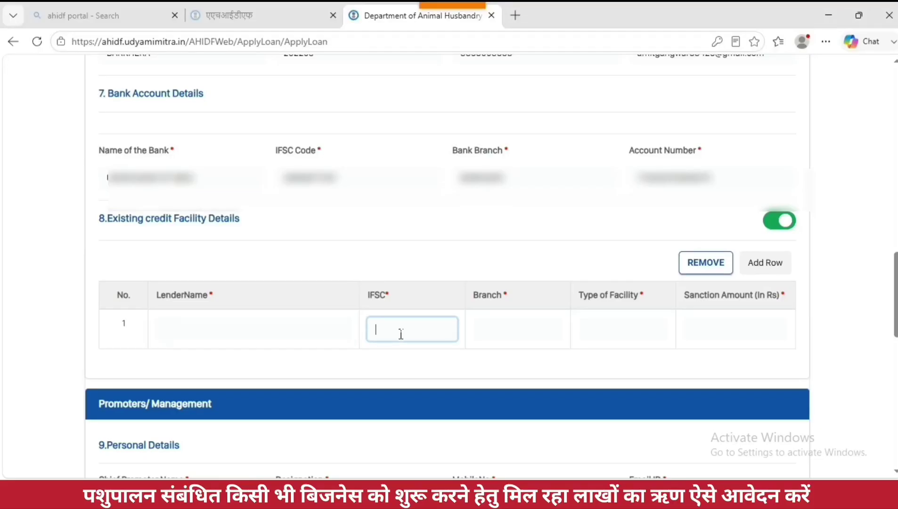
left_click(491, 334)
left_click(593, 333)
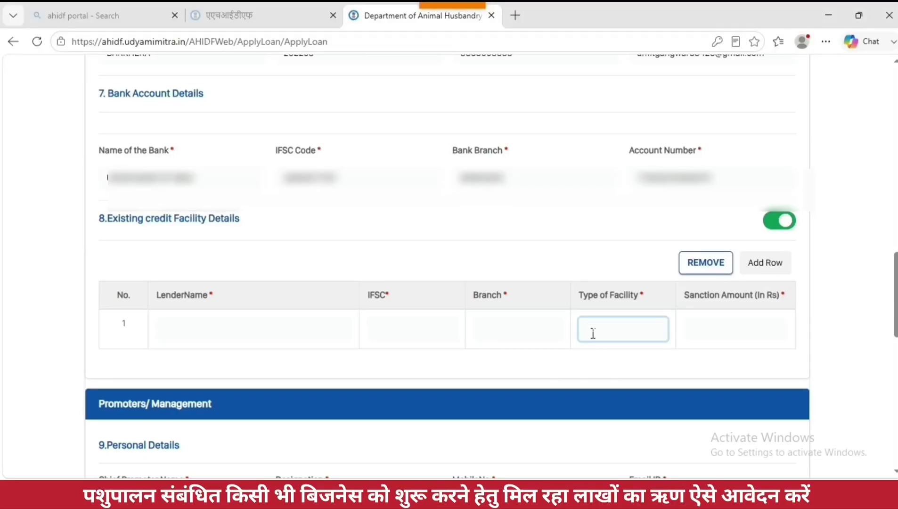
left_click(725, 334)
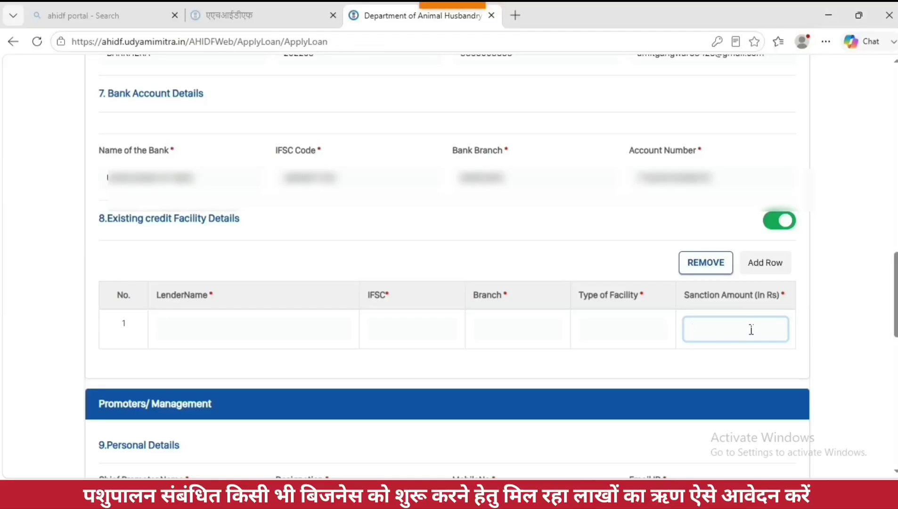
left_click(775, 221)
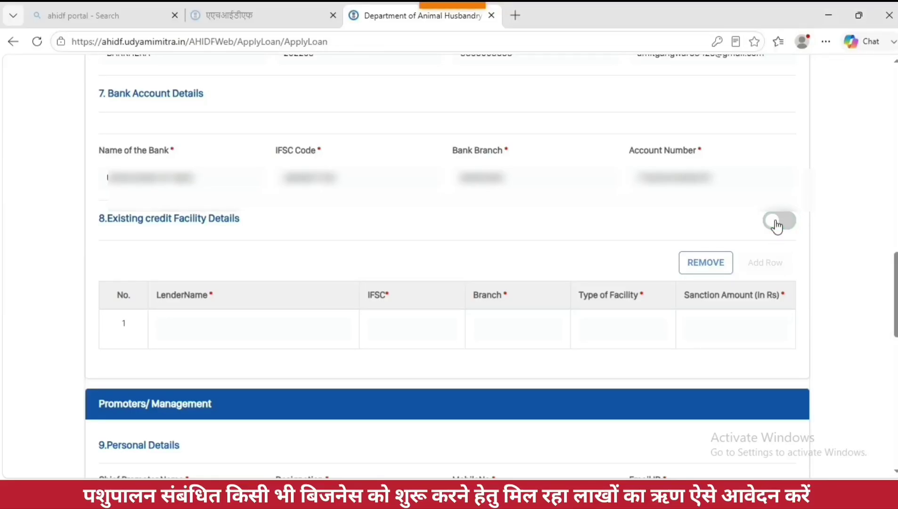
scroll(589, 265, "down", 2)
Step: Enter the chief promoter's name and the designation 'EONAGER'
scroll(589, 265, "down", 4)
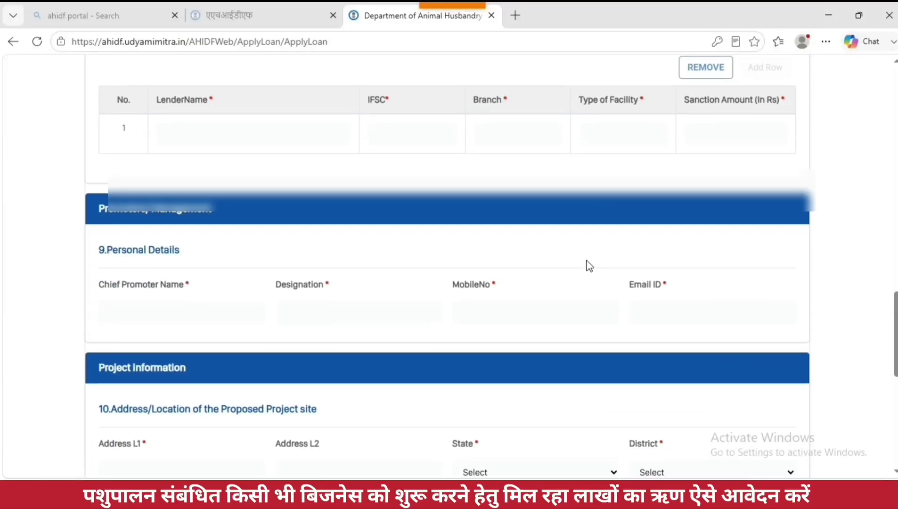
scroll(589, 265, "down", 1)
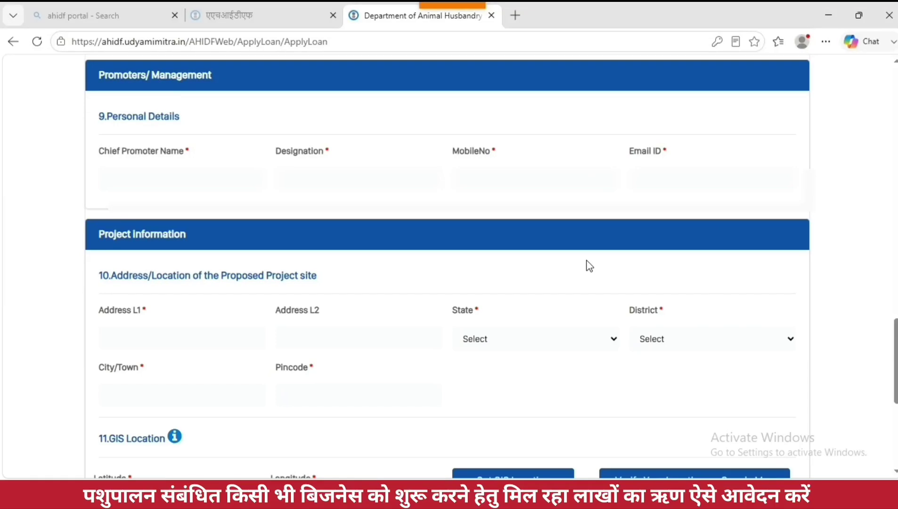
left_click_drag(104, 117, 200, 125)
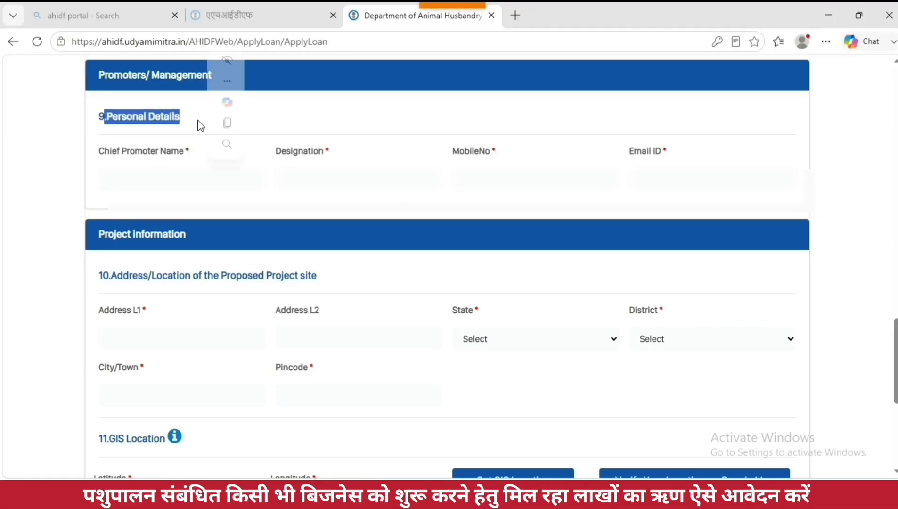
left_click_drag(100, 156, 194, 159)
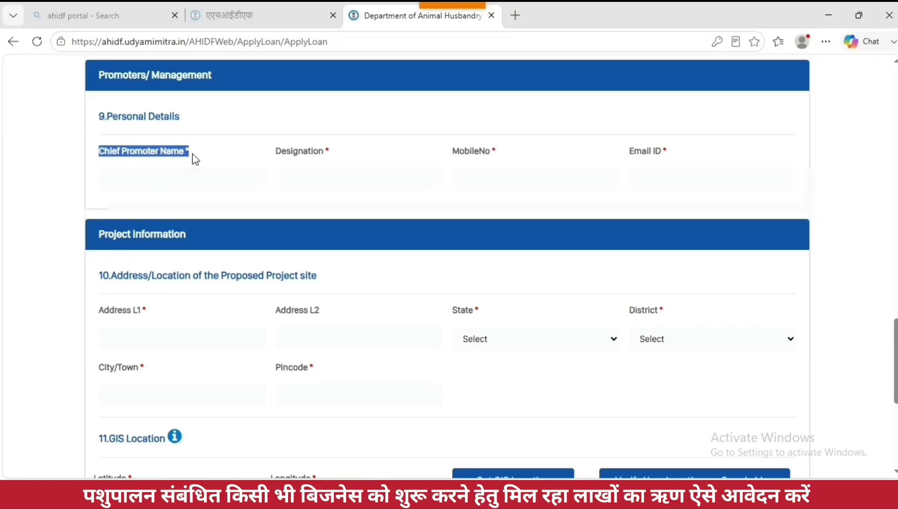
left_click(183, 183)
type("Jitendra")
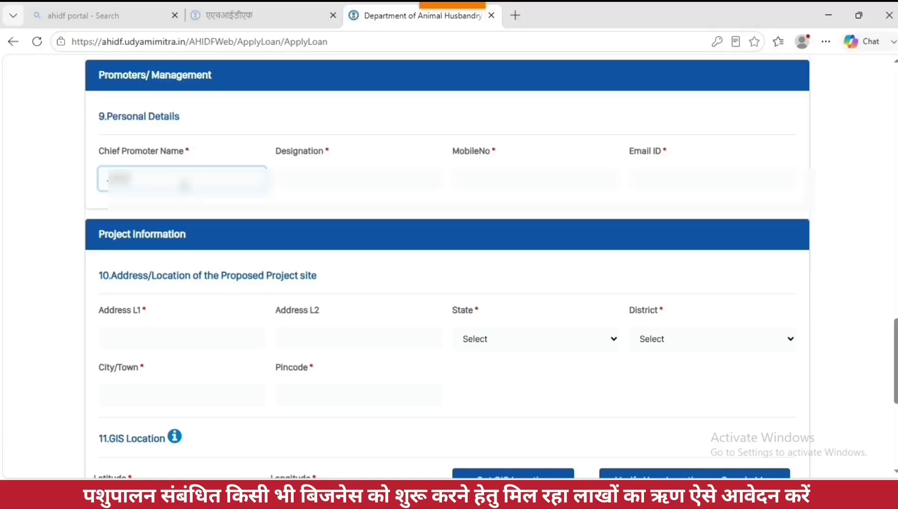
type(" Ku")
left_click(304, 185)
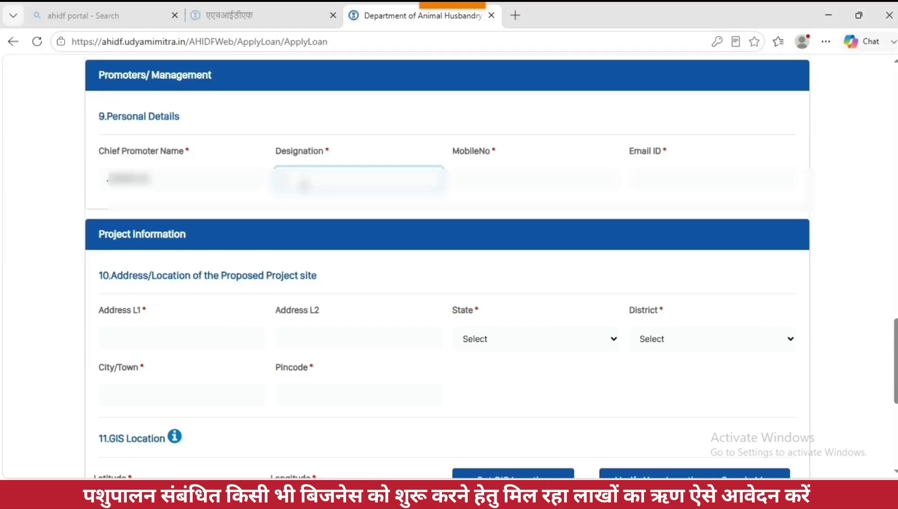
type("EONAGER")
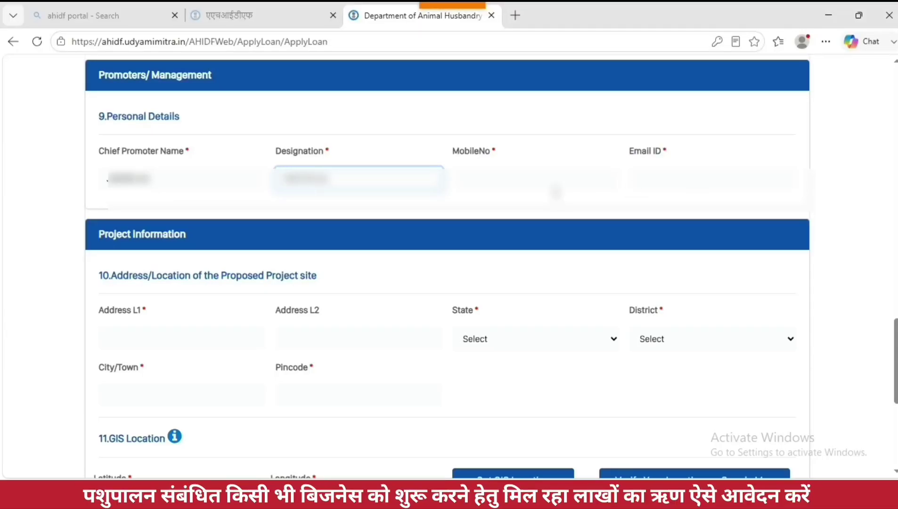
Step: Add the chief promoter's mobile number and e-mail address
left_click(554, 190)
type("9876543210")
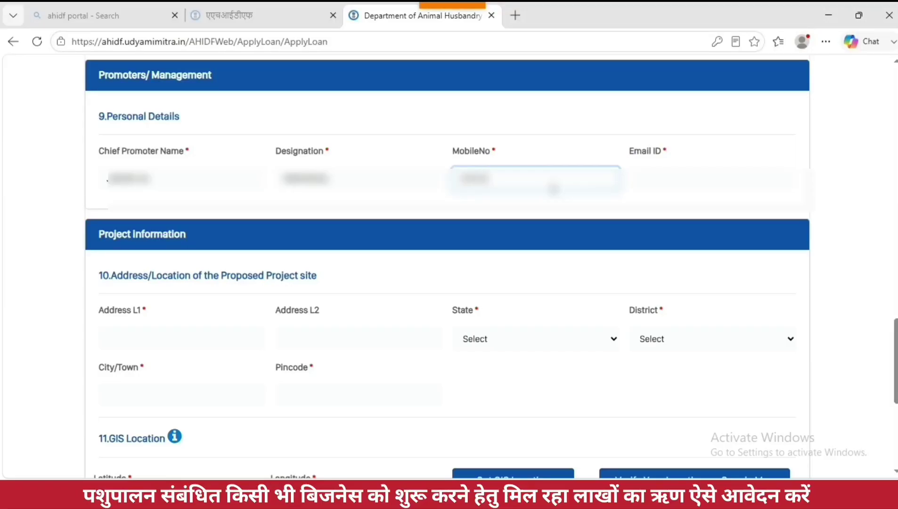
type("0")
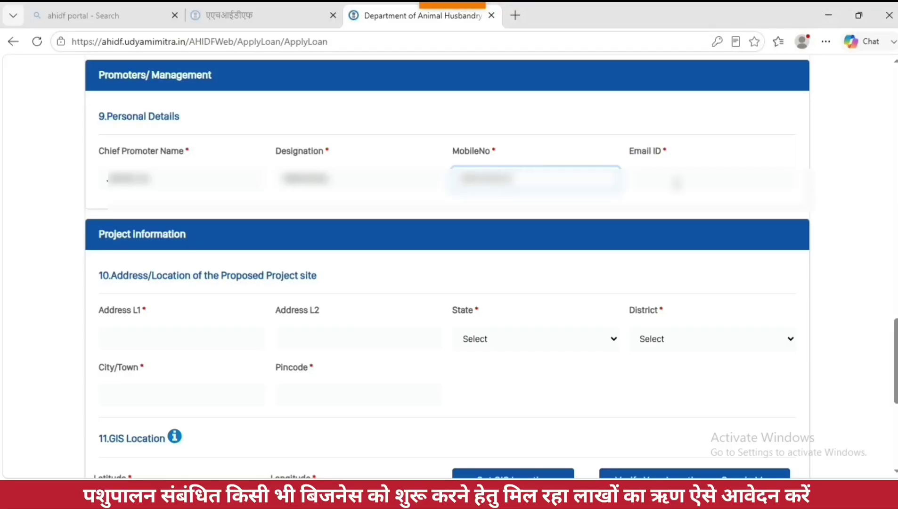
left_click(727, 187)
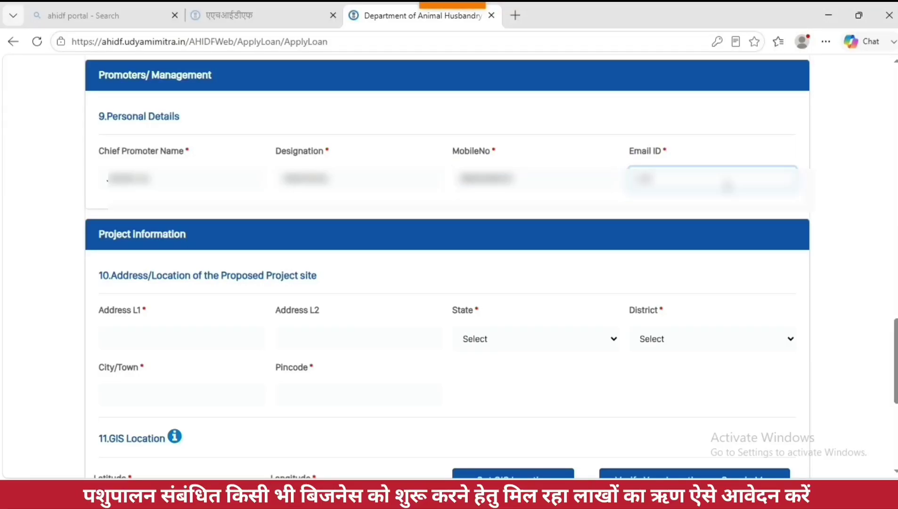
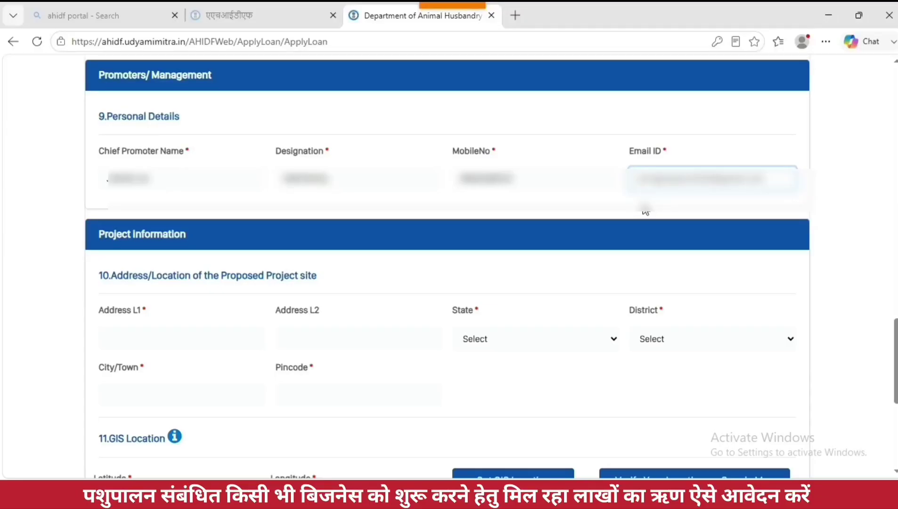
scroll(645, 210, "down", 3)
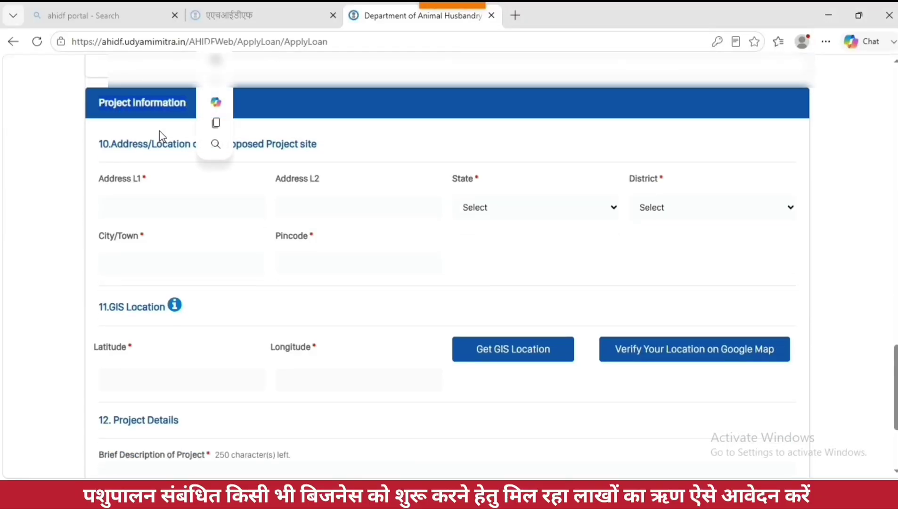
Step: Enter the project site address line, with state UTTAR PRADESH and its district
left_click_drag(111, 144, 323, 149)
left_click(174, 207)
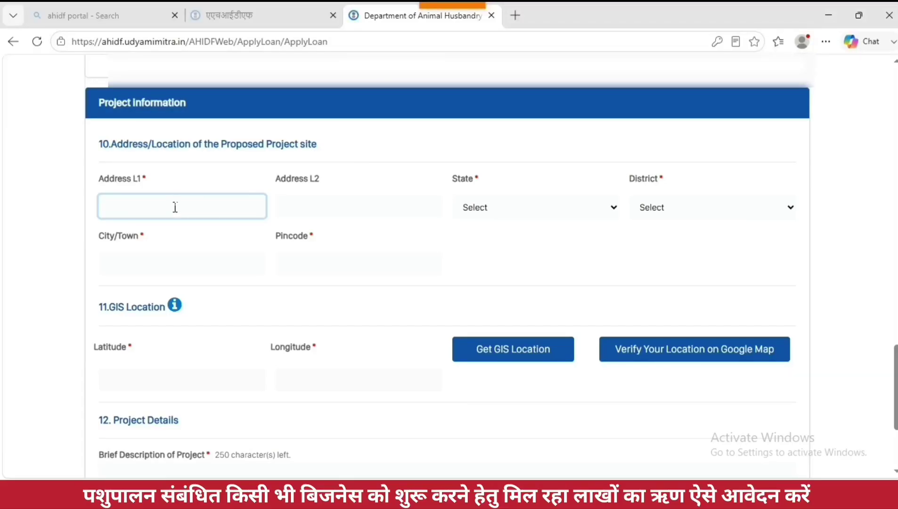
type("barkhera kalan")
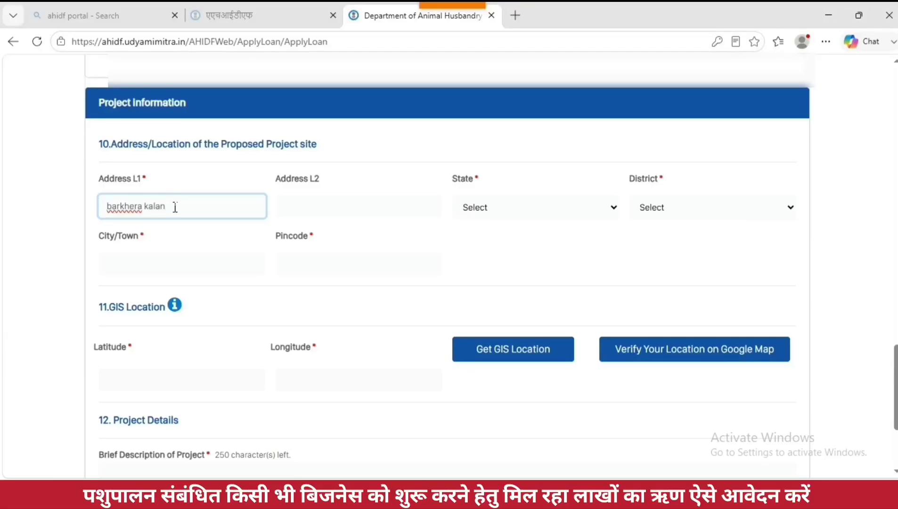
left_click(486, 208)
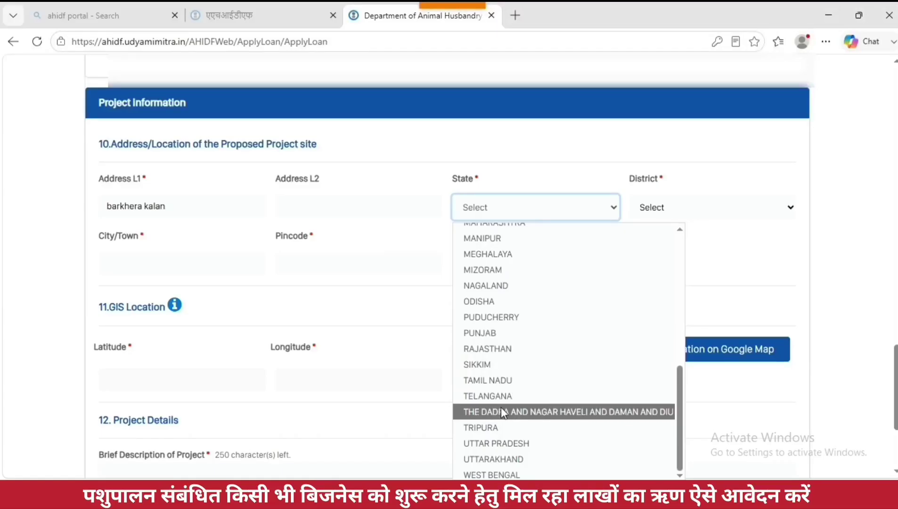
left_click(497, 443)
left_click(669, 210)
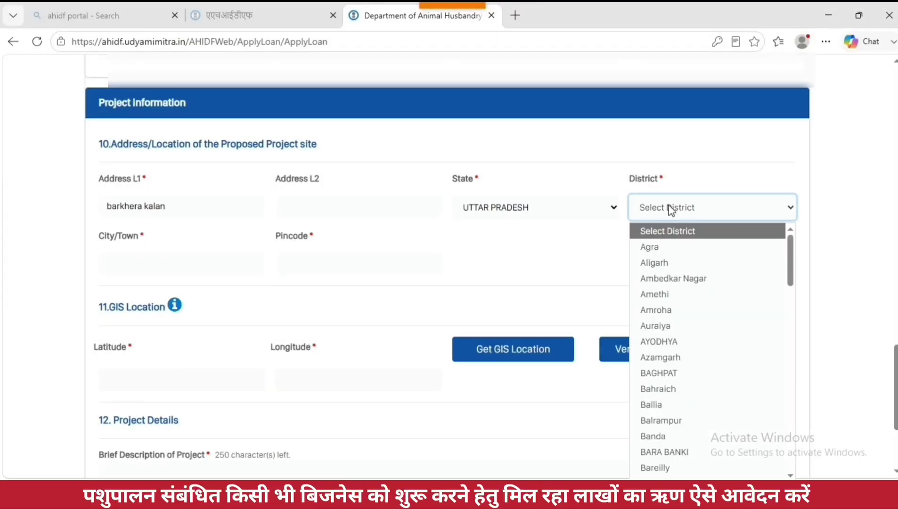
scroll(641, 377, "down", 10)
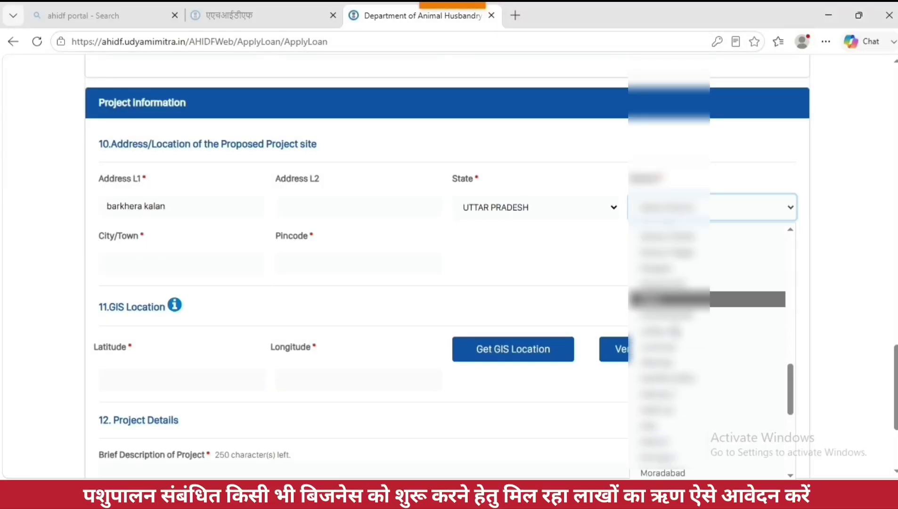
left_click(669, 431)
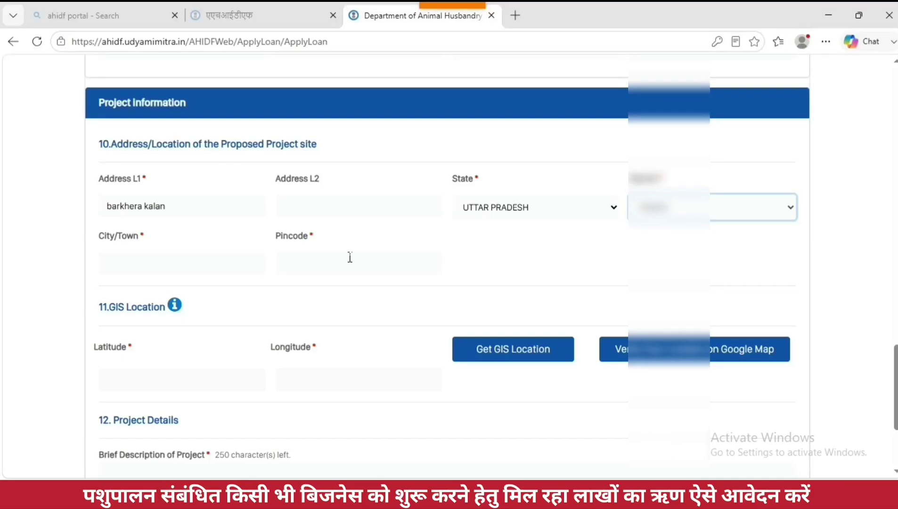
Step: Add the site's city/town and pincode, then fetch the GIS latitude and longitude
left_click(157, 269)
type("barkhera")
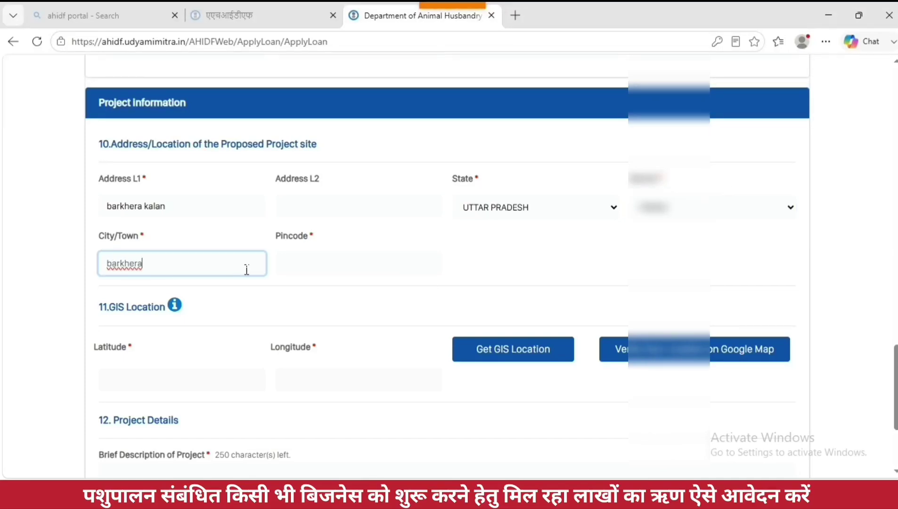
left_click(284, 266)
type("262201")
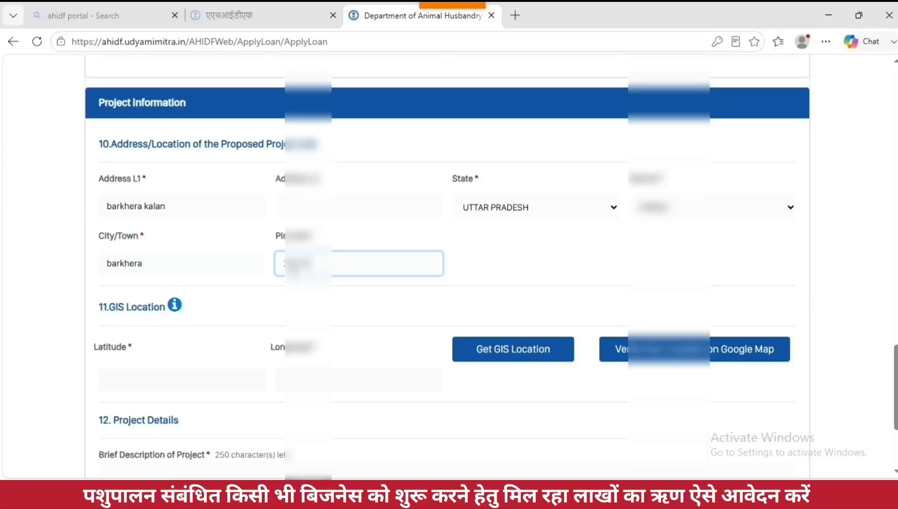
left_click(128, 386)
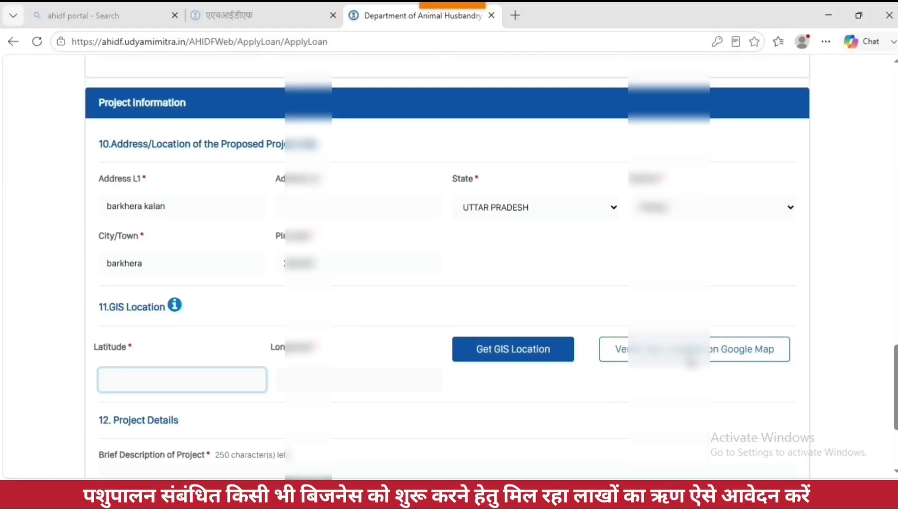
left_click(507, 353)
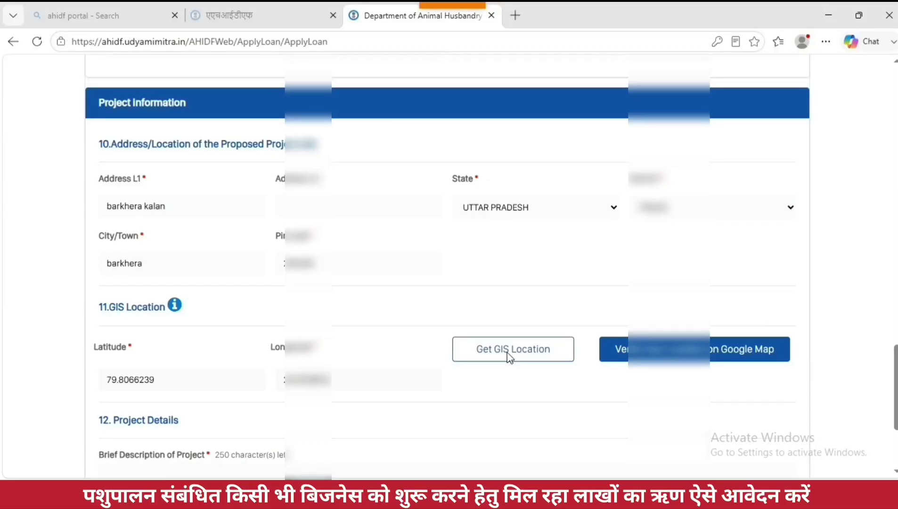
Step: Pin the site on the Google map and capture it, giving latitude 79.8045640
left_click(711, 356)
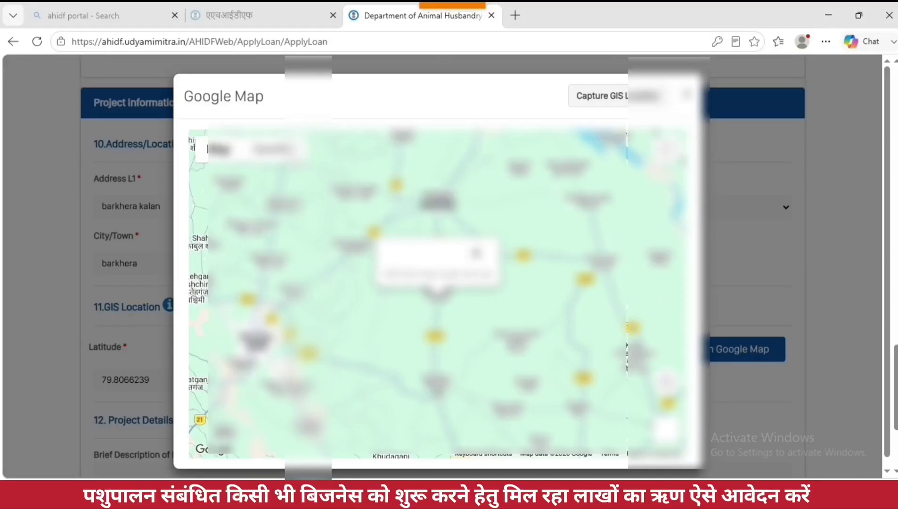
left_click(440, 389)
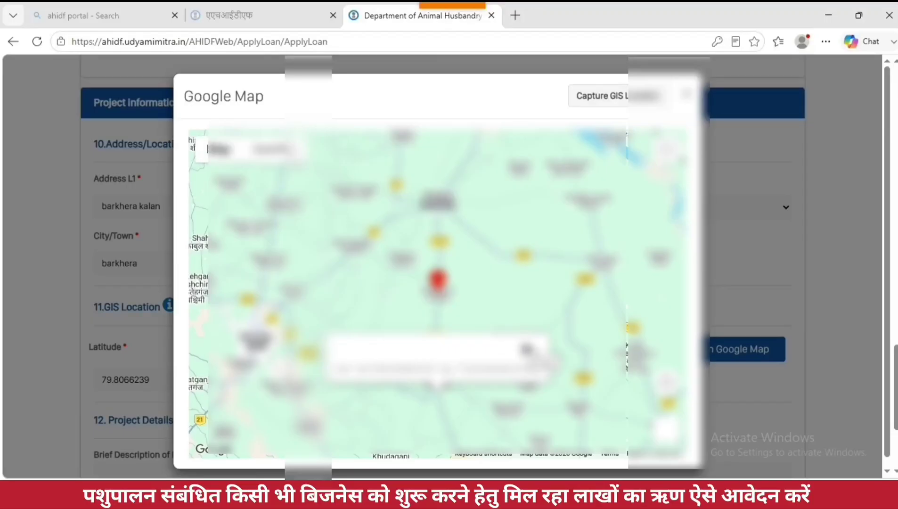
left_click(526, 348)
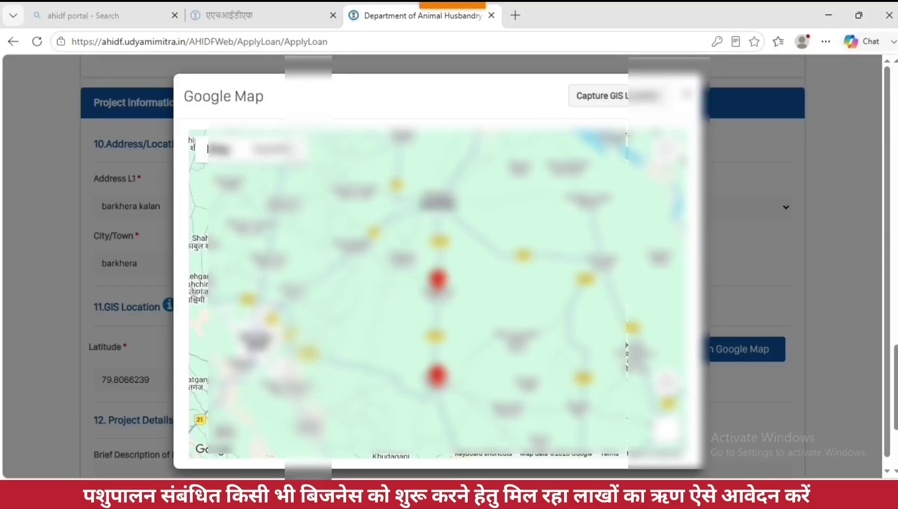
left_click(687, 94)
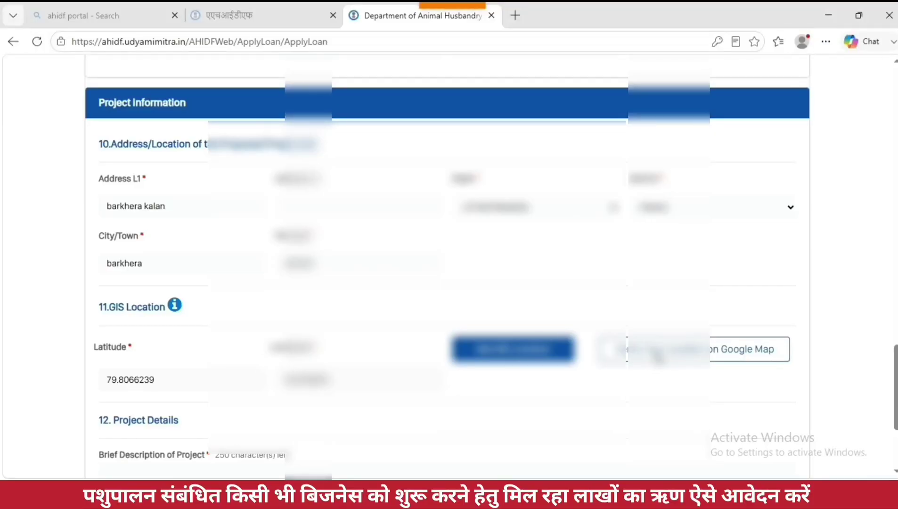
left_click(661, 351)
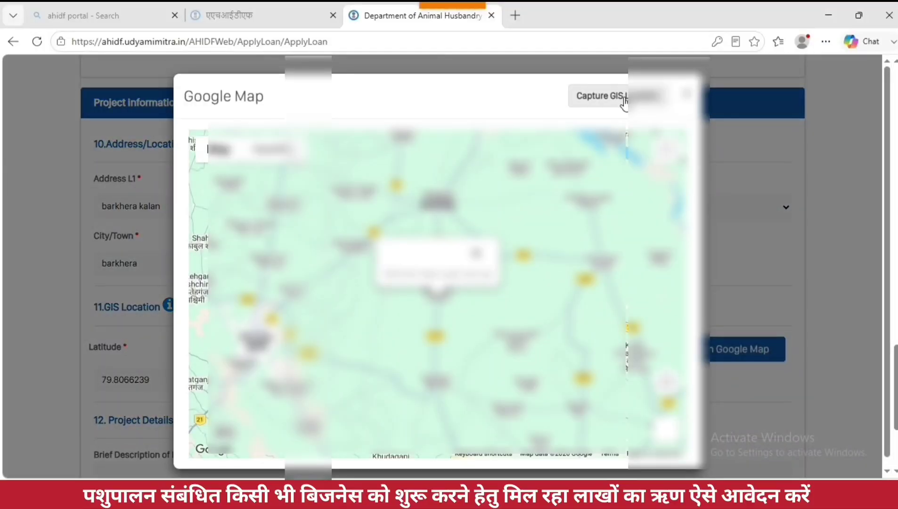
left_click(623, 100)
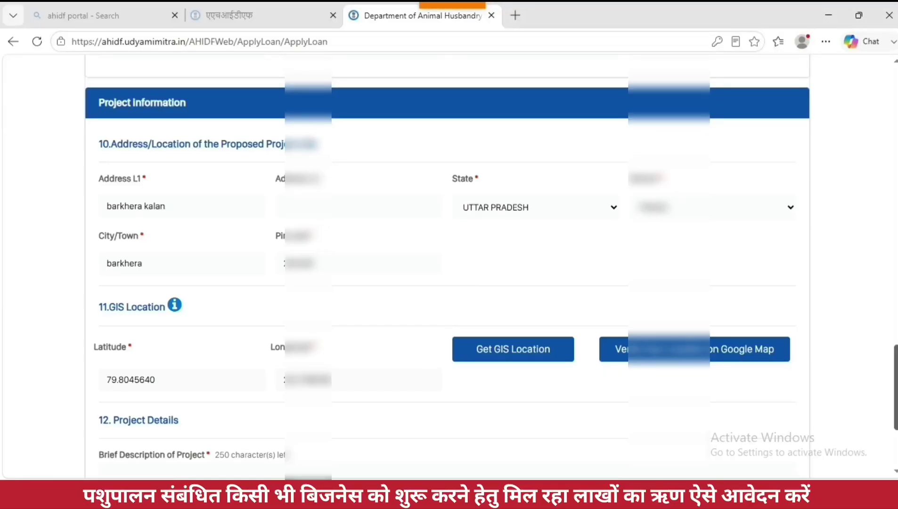
Step: Describe the project as 'ice cream parlour and processing unit' with total cost 1500000
scroll(447, 264, "down", 4)
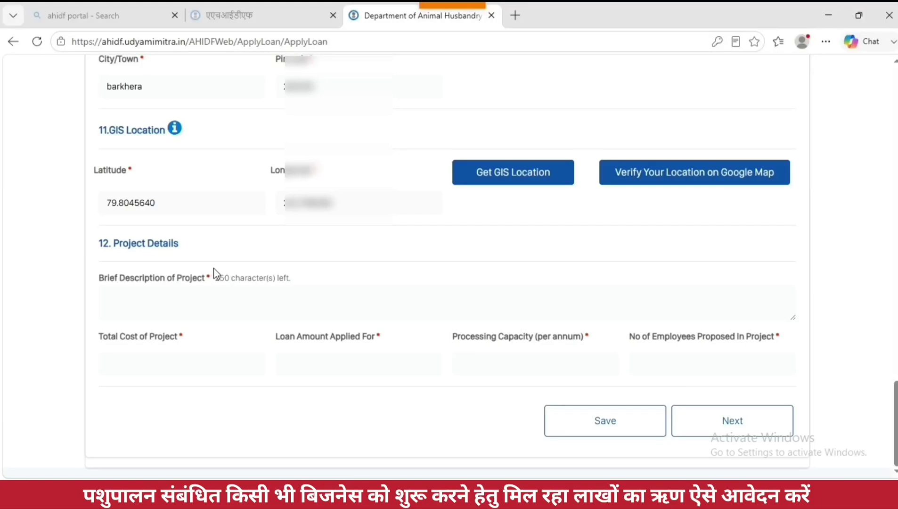
left_click_drag(119, 252, 193, 254)
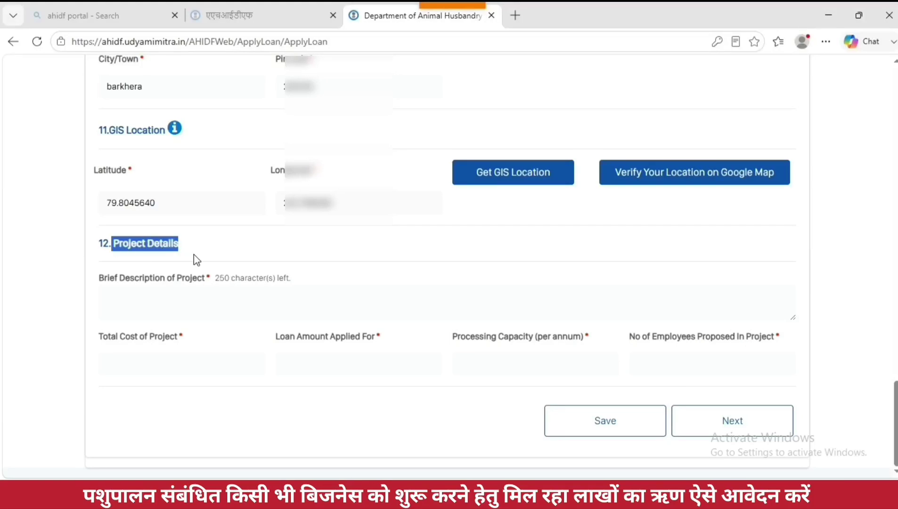
left_click(161, 301)
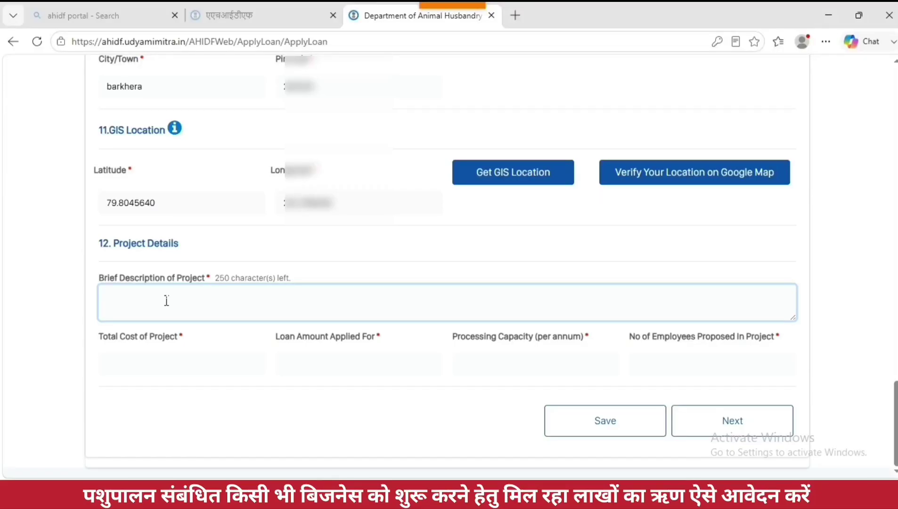
type("ice cream par")
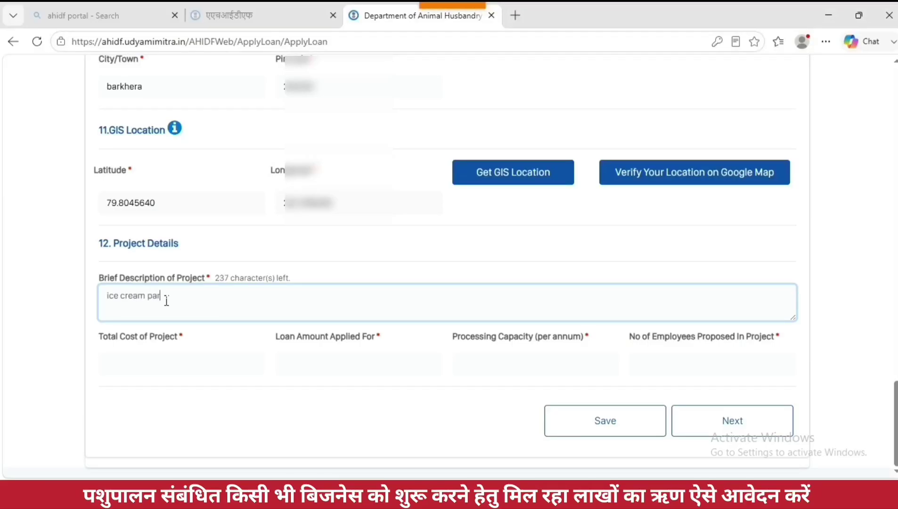
type("lour and processing unit")
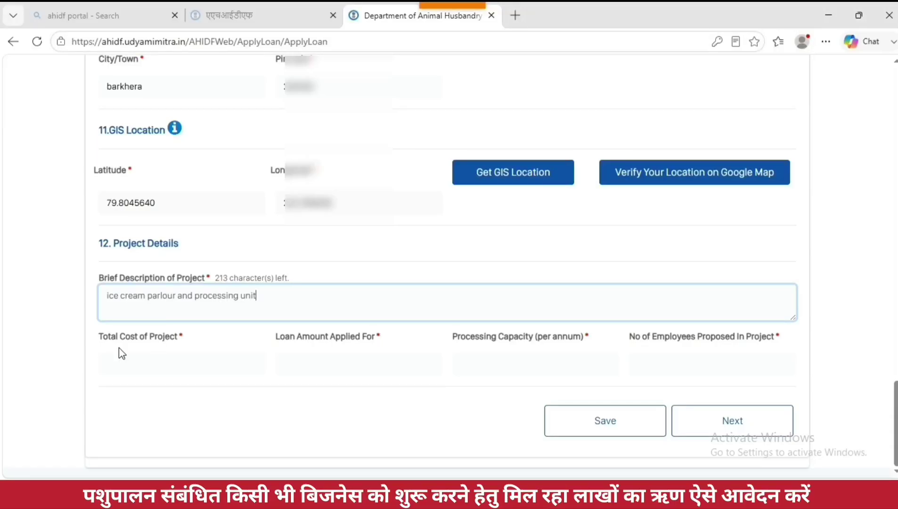
left_click_drag(100, 337, 162, 340)
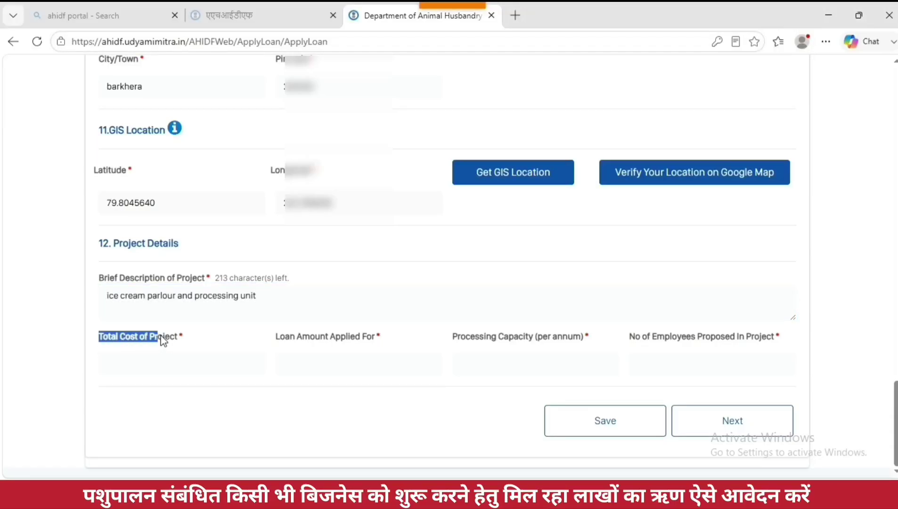
left_click(175, 369)
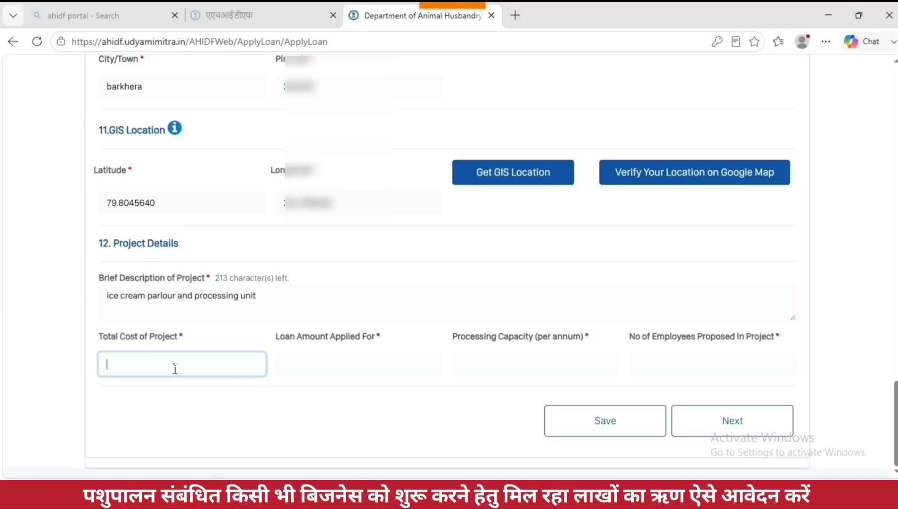
type("1")
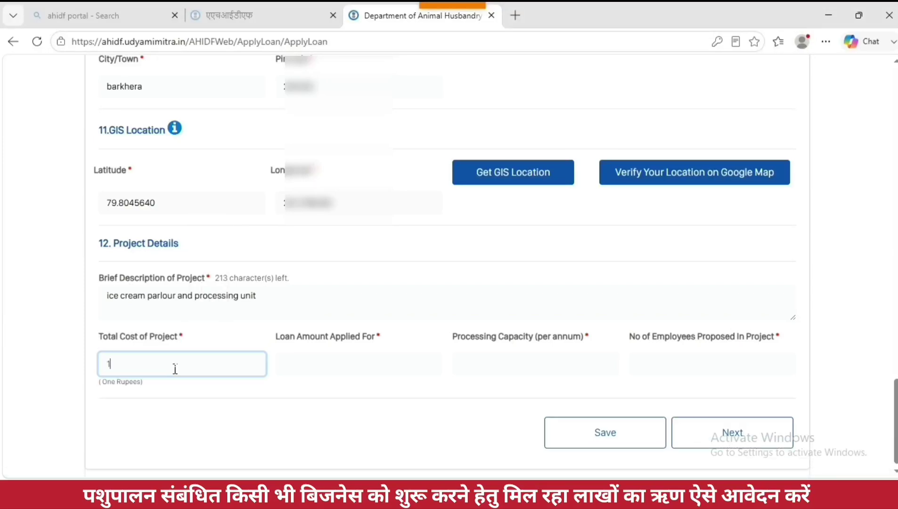
type("500000")
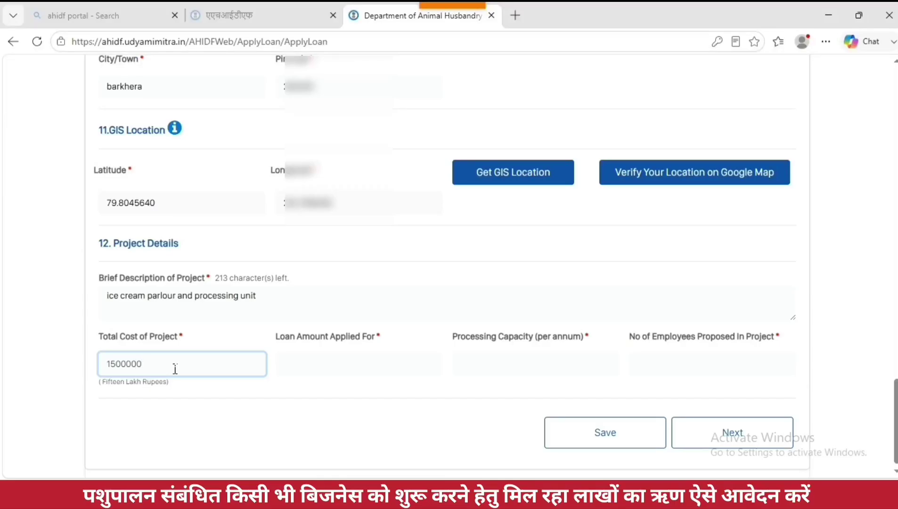
Step: Enter loan amount 1200000, processing capacity 50000 and 7 employees, then save
left_click(311, 366)
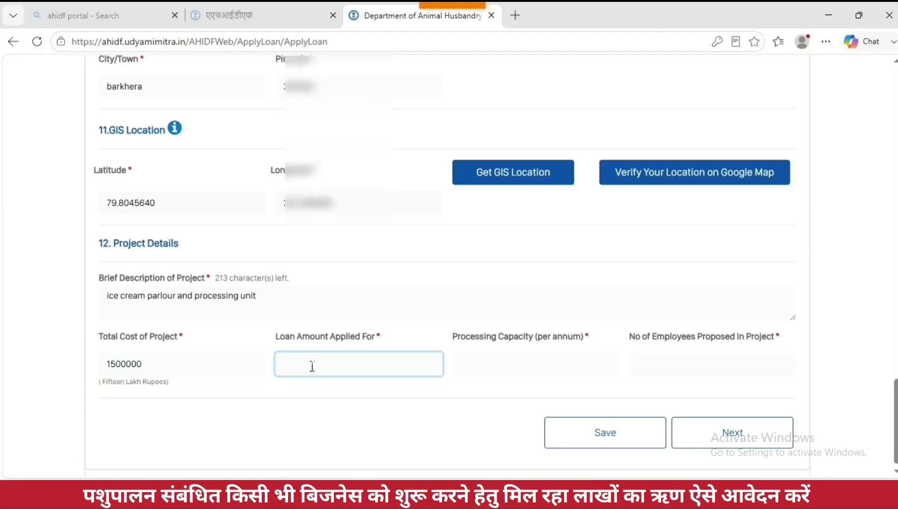
type("120000")
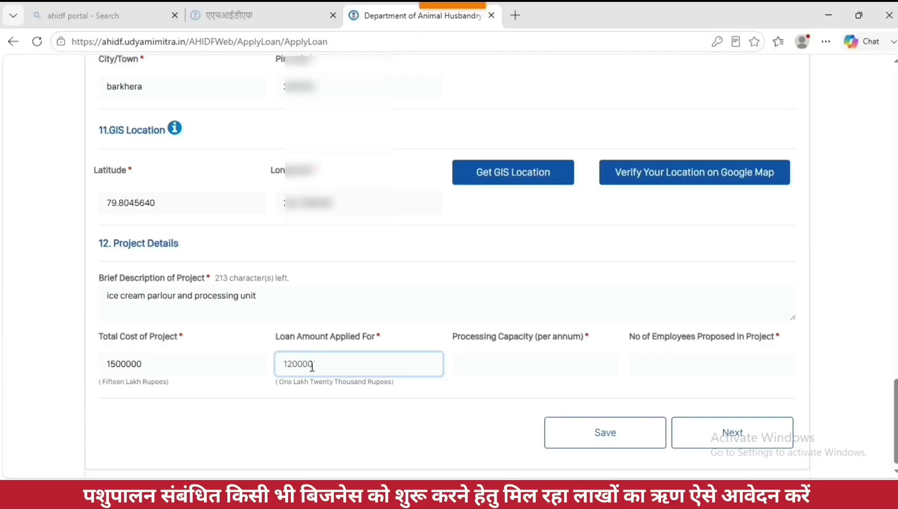
type("0")
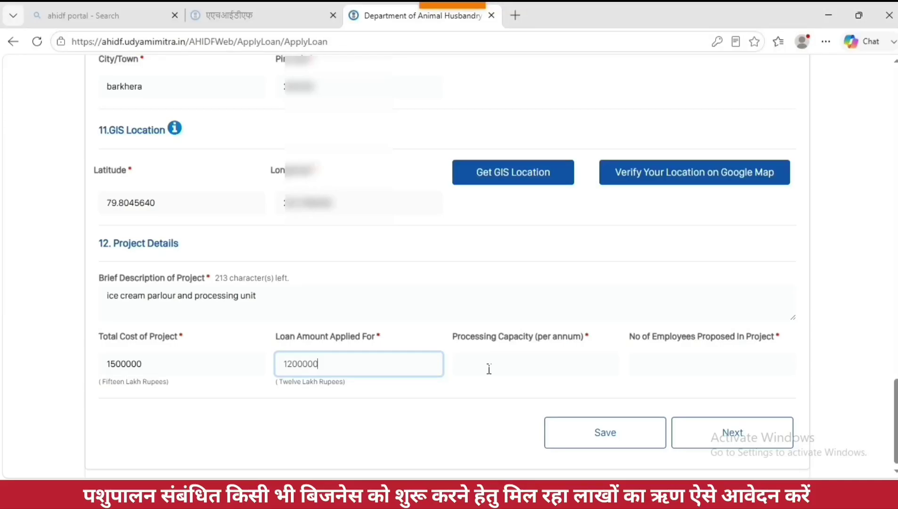
left_click(489, 369)
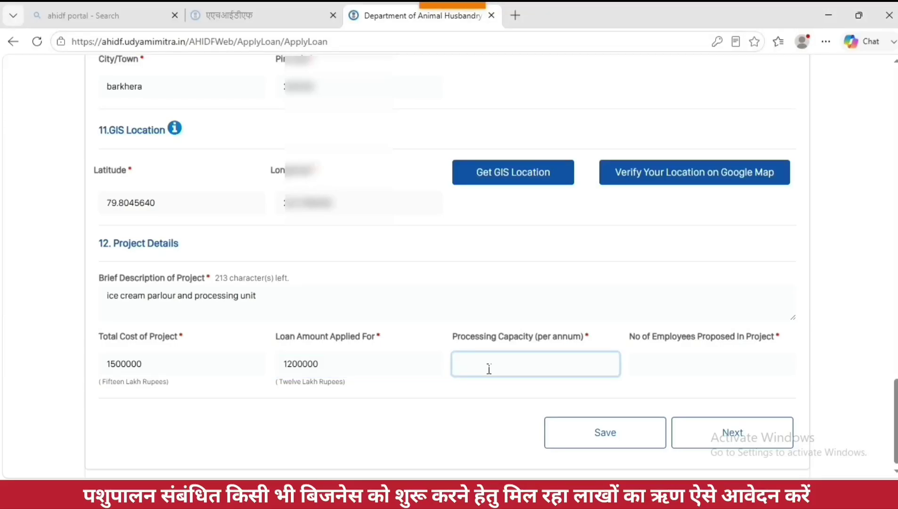
type("50000")
left_click(678, 372)
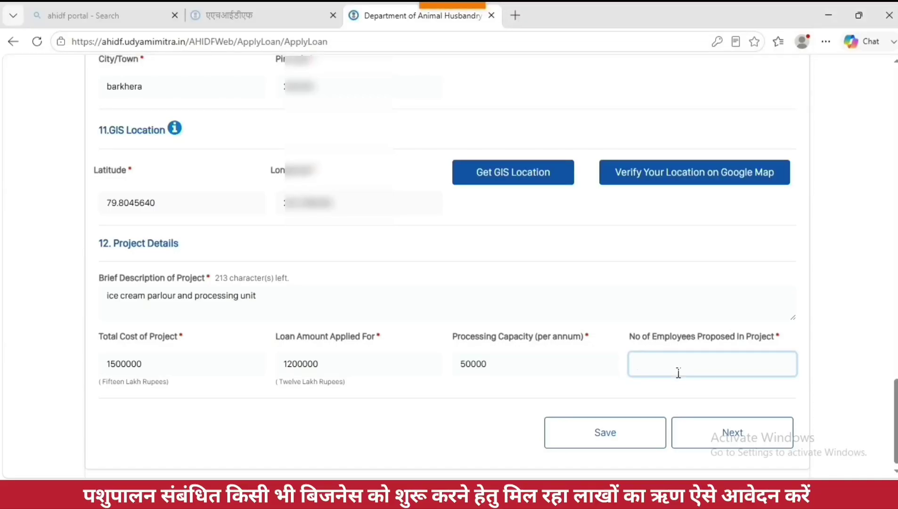
type("7")
left_click(618, 432)
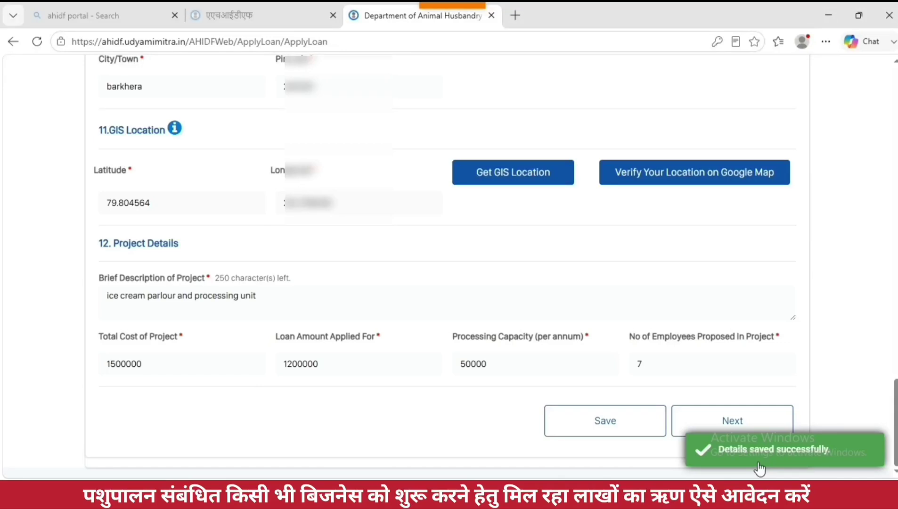
left_click(727, 423)
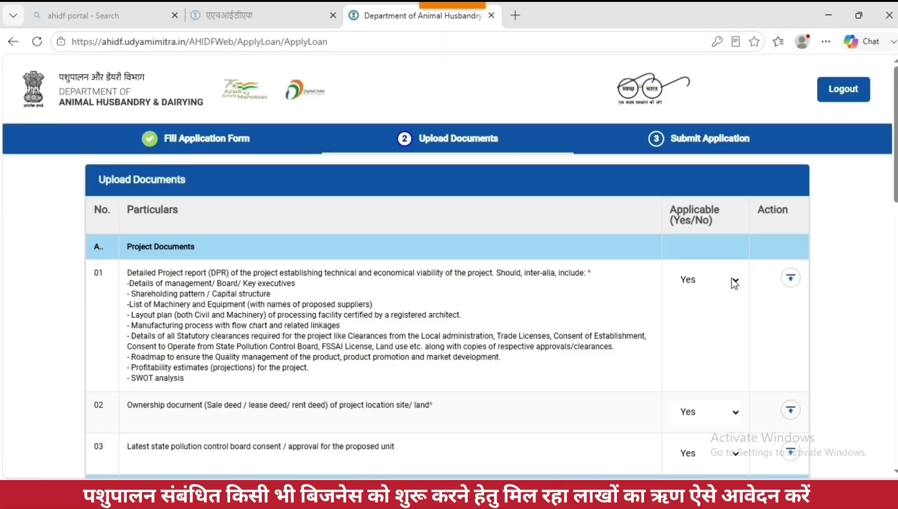
left_click_drag(127, 274, 595, 281)
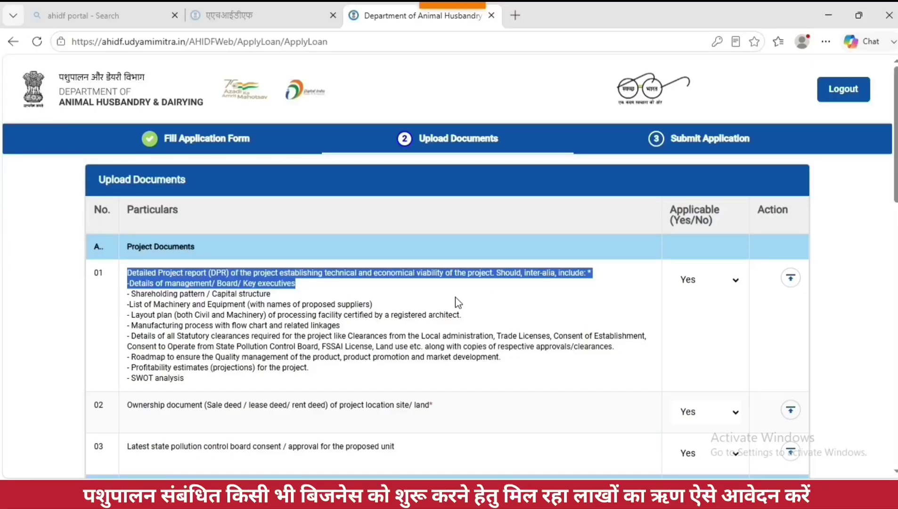
double_click(687, 280)
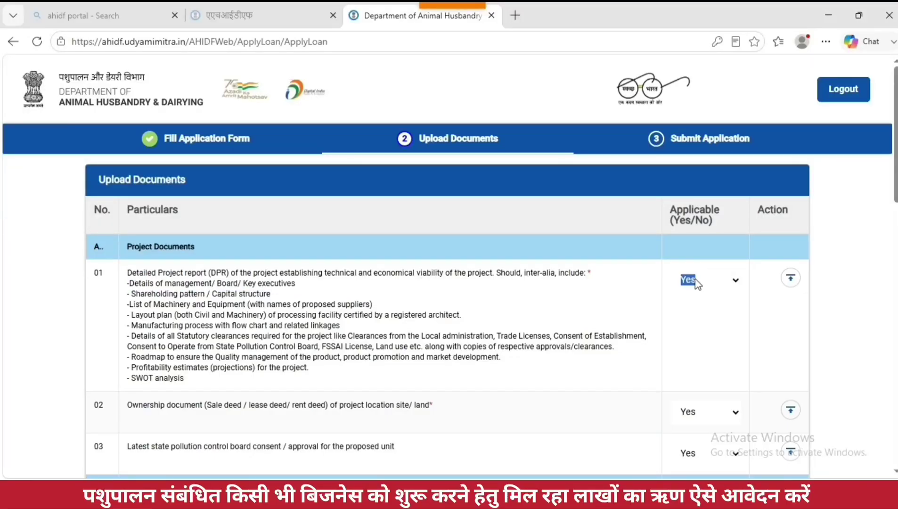
left_click(309, 300)
left_click_drag(131, 294, 272, 295)
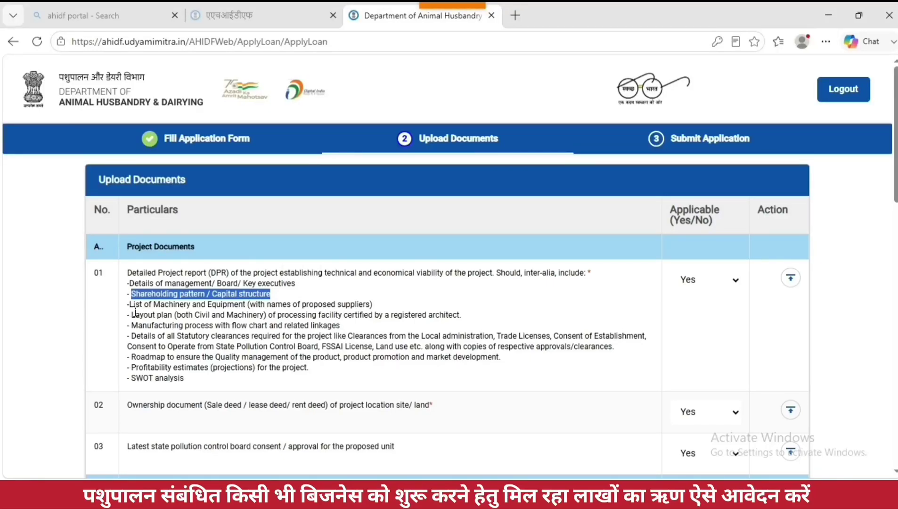
left_click_drag(130, 304, 390, 304)
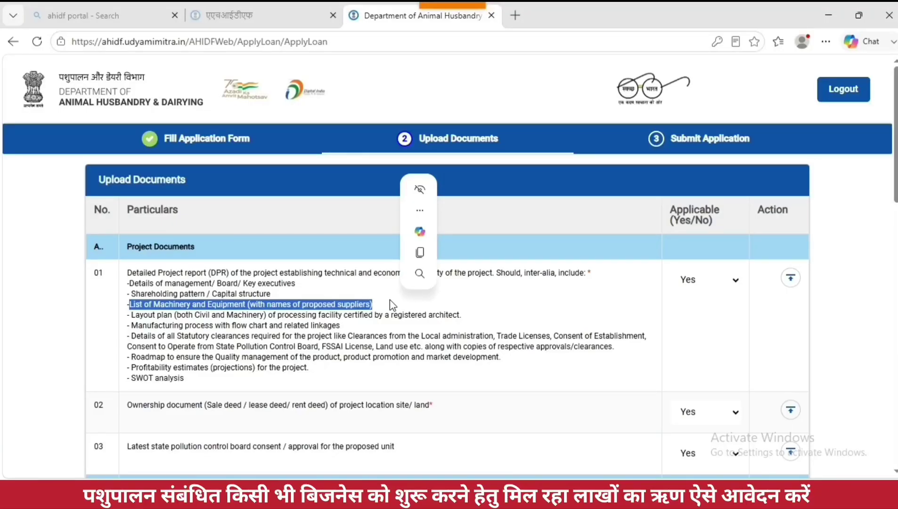
left_click(130, 413)
left_click_drag(126, 408, 441, 417)
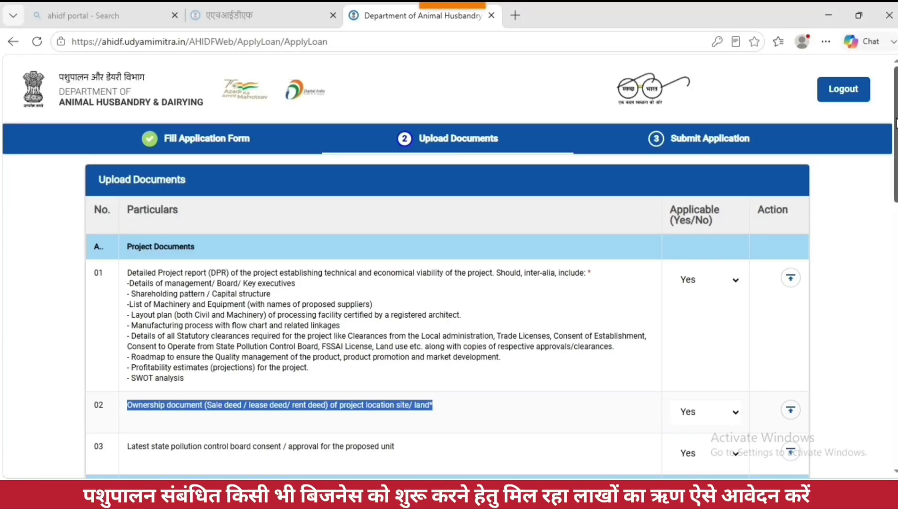
scroll(491, 267, "down", 5)
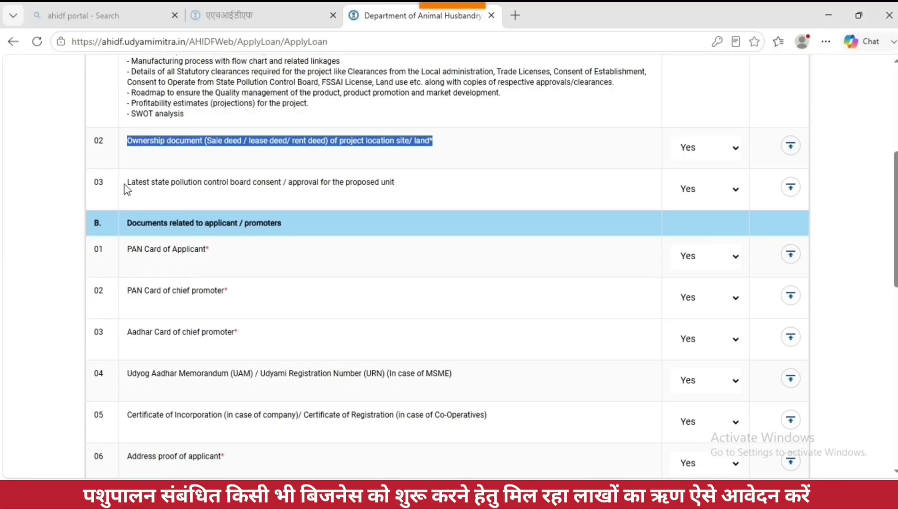
Step: Review the pollution consent, PAN, Aadhar, Udyog Aadhar and incorporation document requirements
left_click_drag(128, 183, 407, 193)
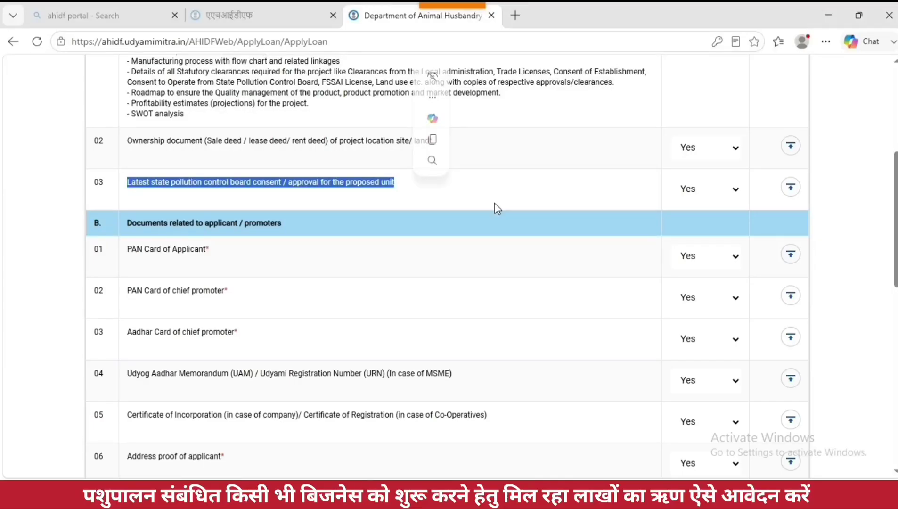
left_click(402, 206)
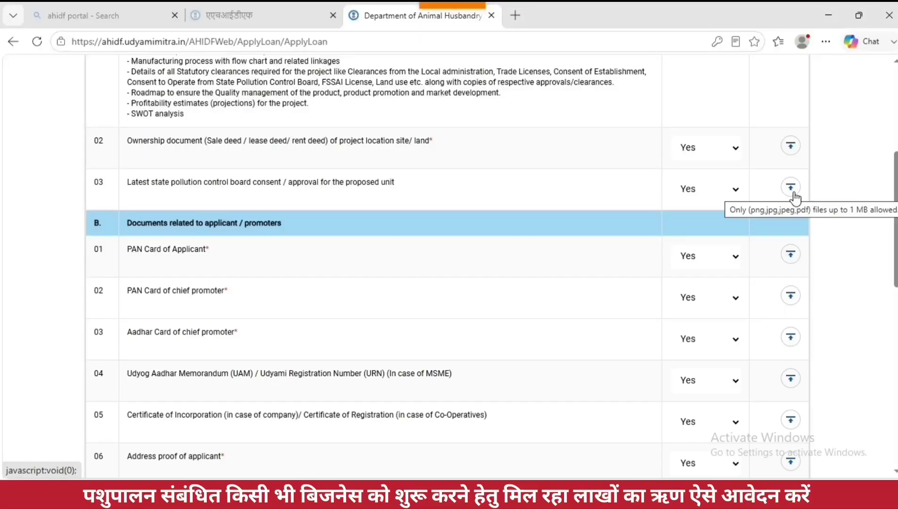
left_click_drag(126, 225, 289, 232)
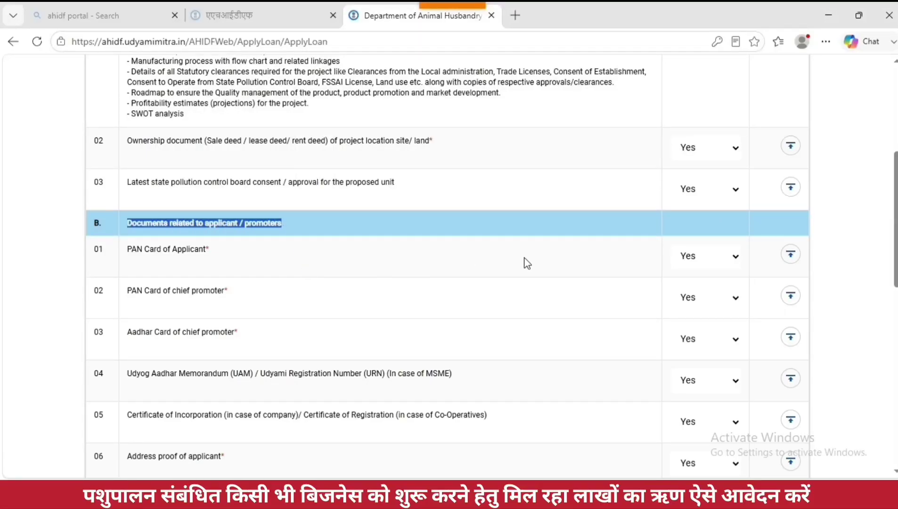
left_click_drag(128, 251, 210, 262)
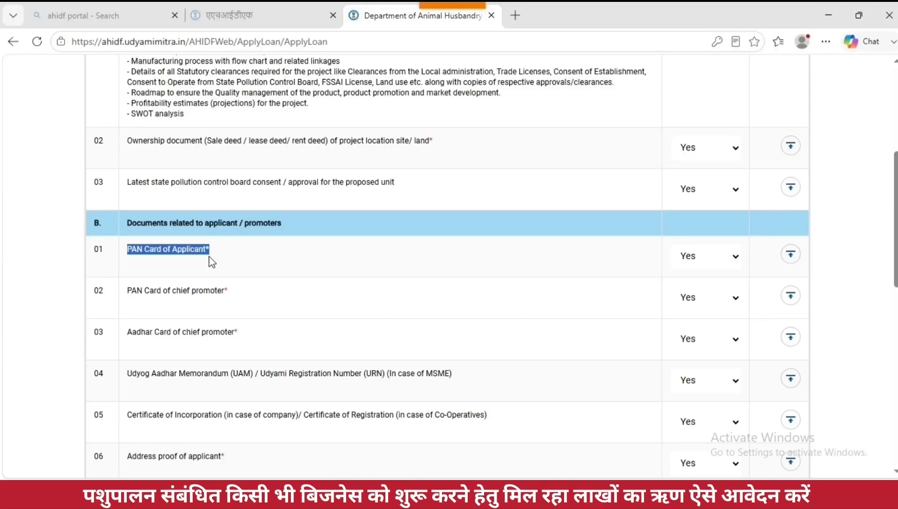
left_click_drag(128, 293, 237, 305)
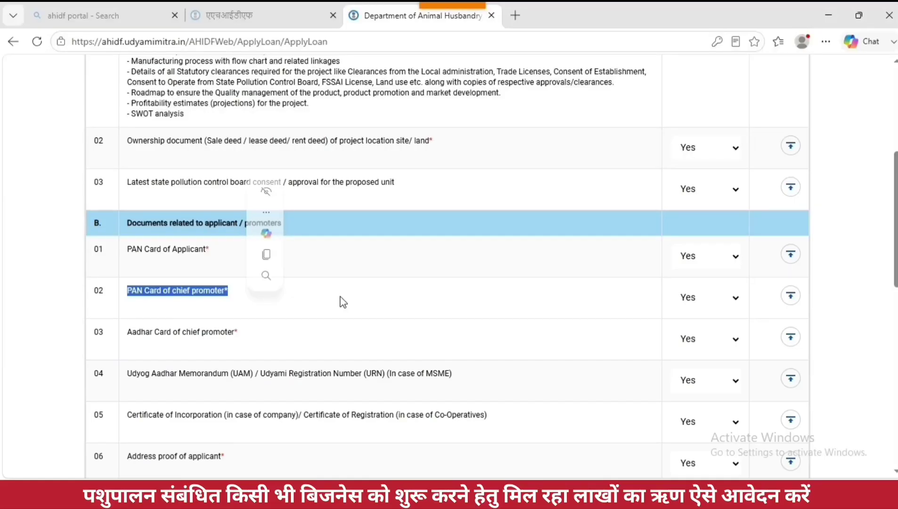
left_click_drag(896, 222, 897, 269)
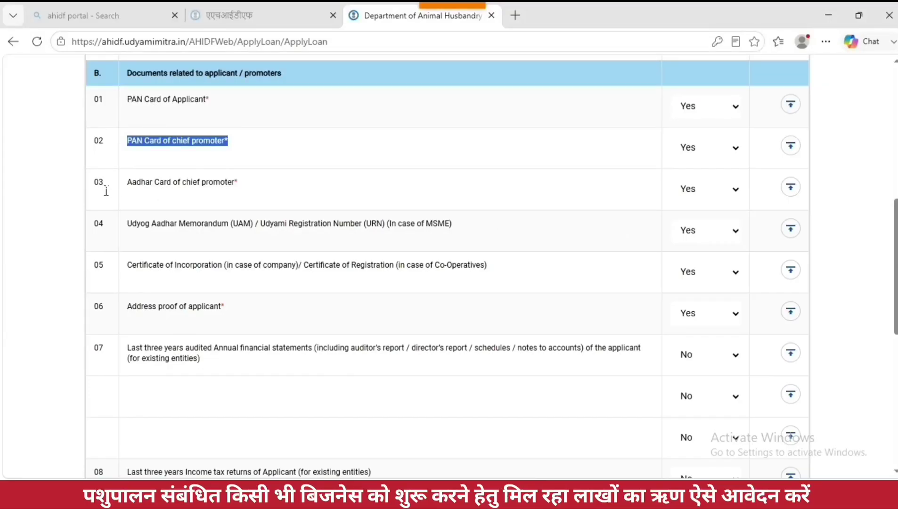
left_click_drag(126, 191, 250, 201)
left_click_drag(123, 225, 464, 230)
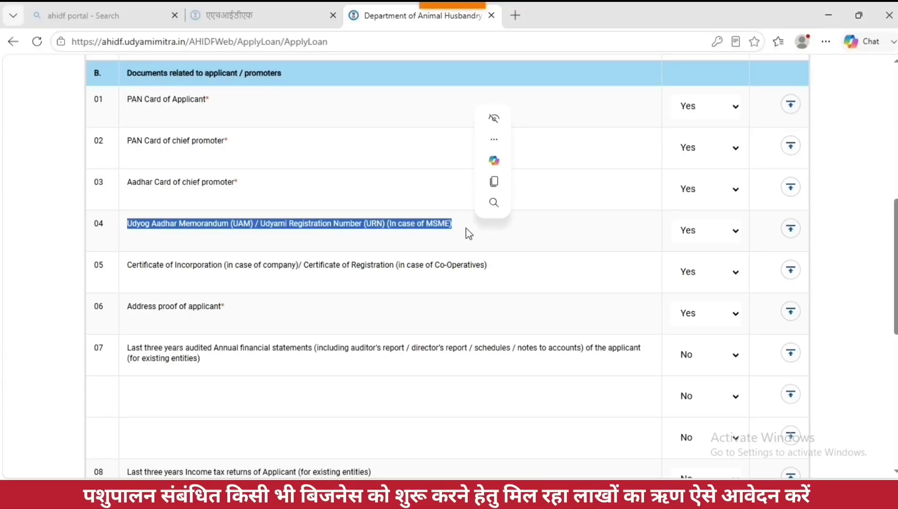
scroll(466, 228, "up", 1)
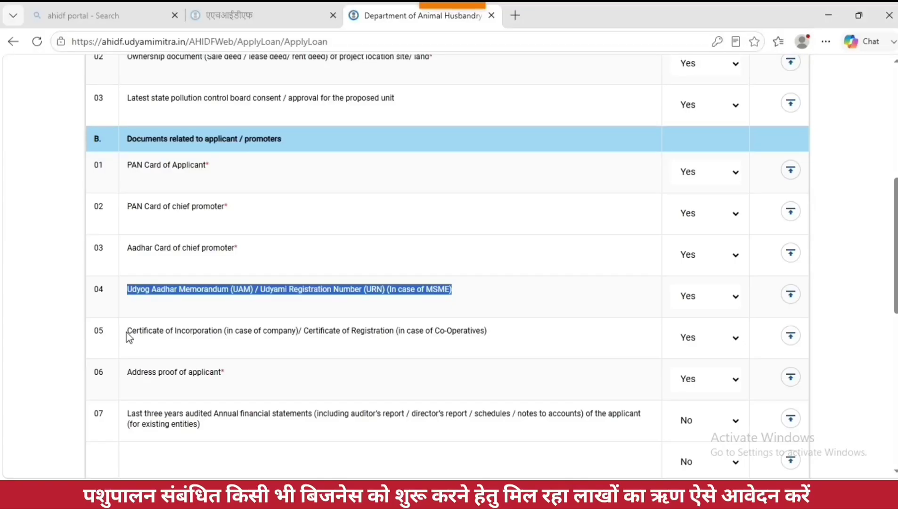
left_click_drag(127, 332, 500, 343)
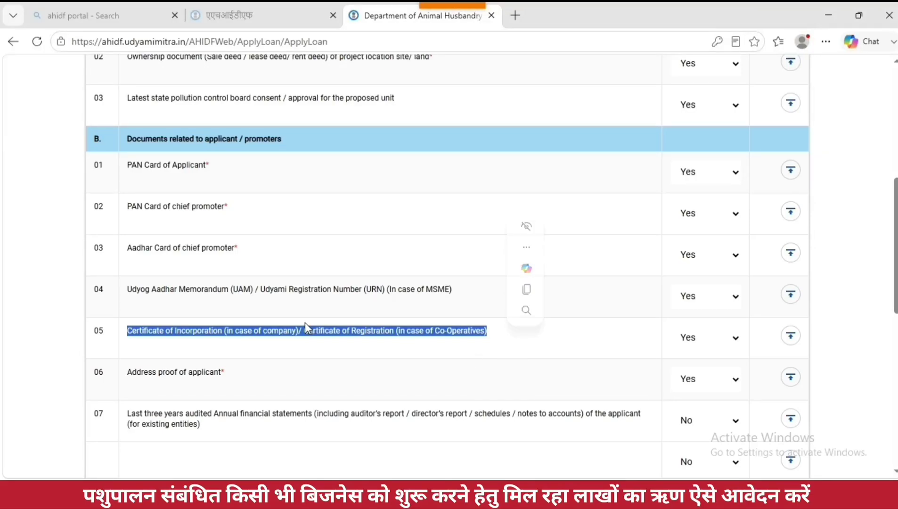
Step: Mark the Udyog Aadhar Memorandum and Certificate of Incorporation rows as No
left_click(686, 297)
left_click(691, 337)
left_click(701, 339)
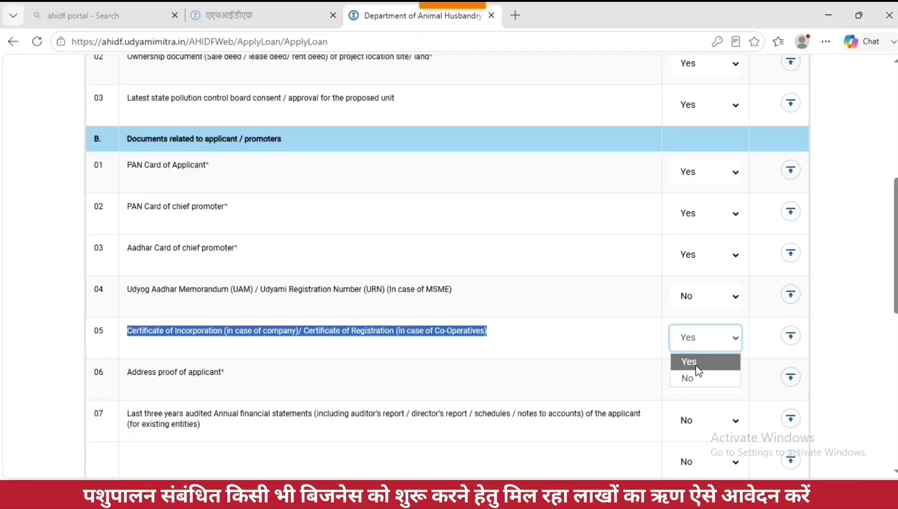
left_click(683, 376)
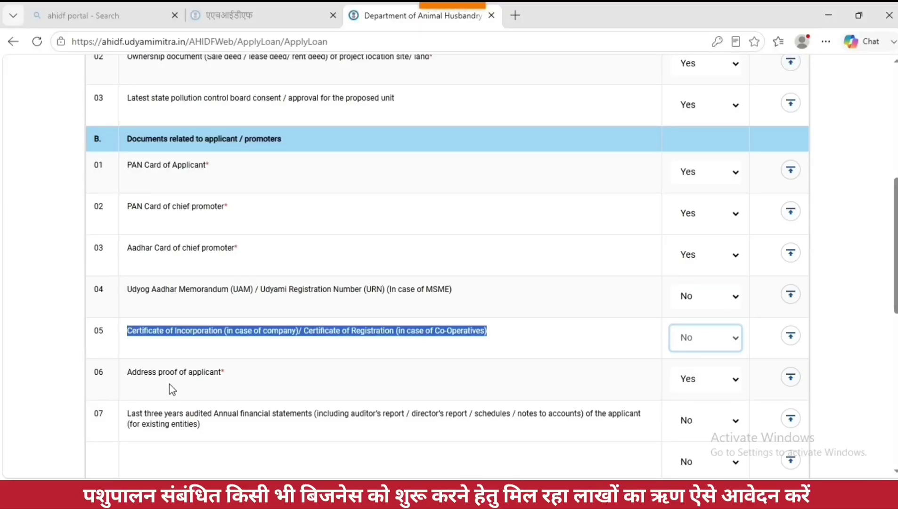
left_click_drag(128, 372, 243, 382)
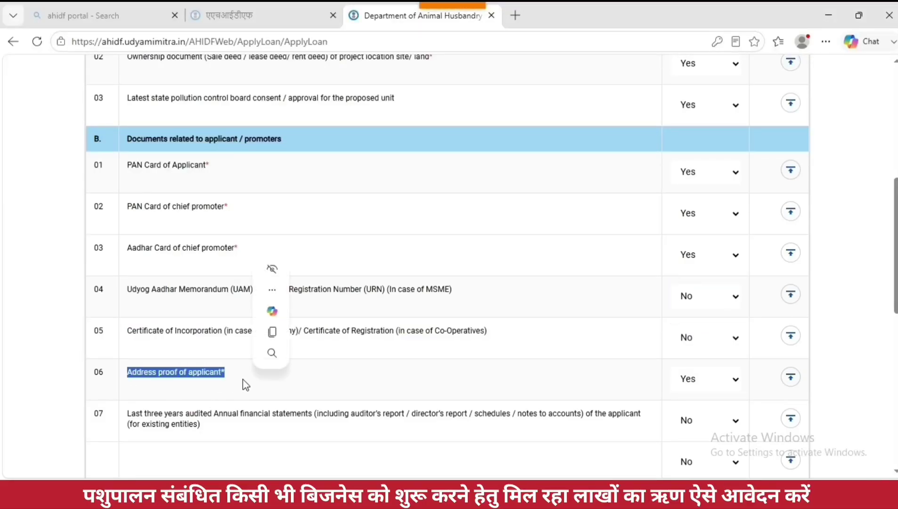
scroll(495, 342, "down", 1)
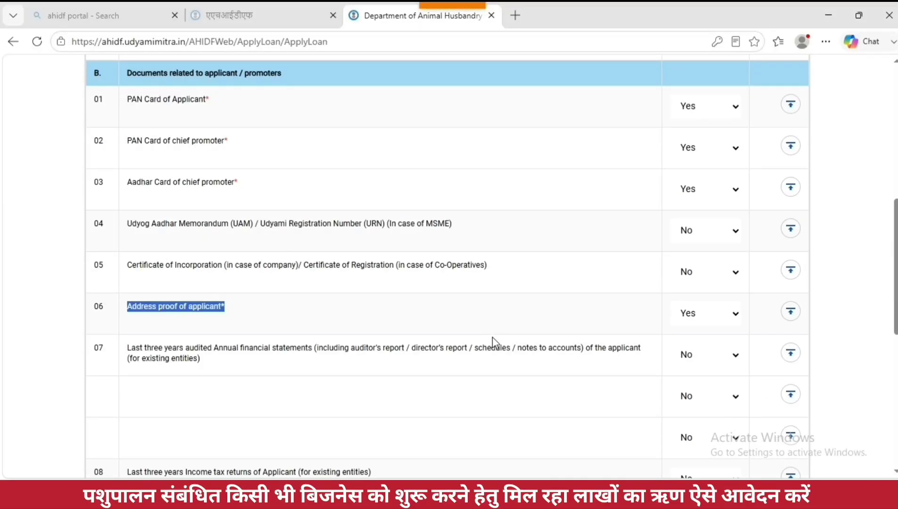
left_click(699, 190)
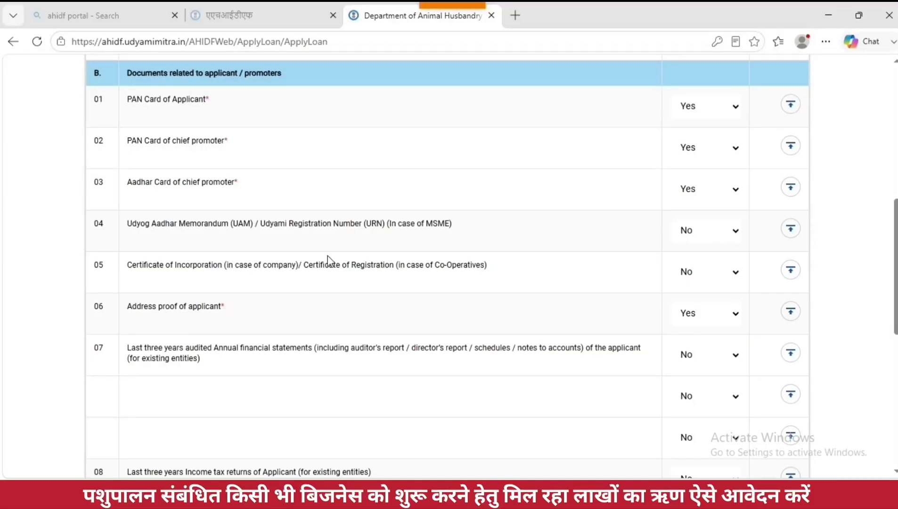
left_click_drag(126, 310, 249, 317)
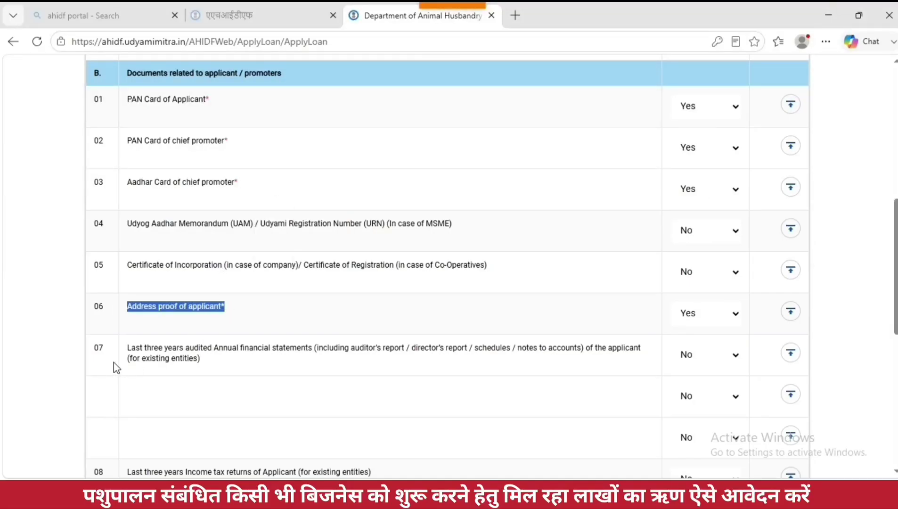
left_click(649, 325)
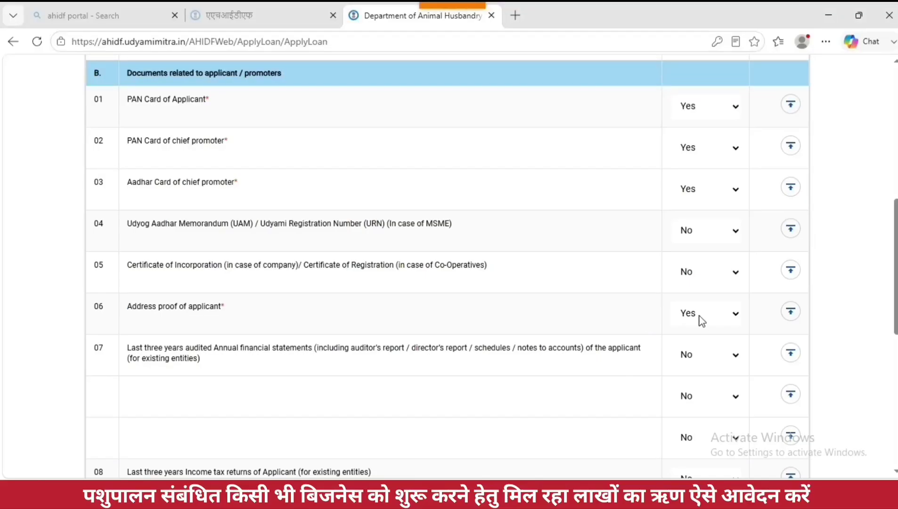
scroll(391, 341, "down", 1)
Step: Leave audited financial statements on No and set the six-month bank statement to No
left_click_drag(128, 282, 265, 292)
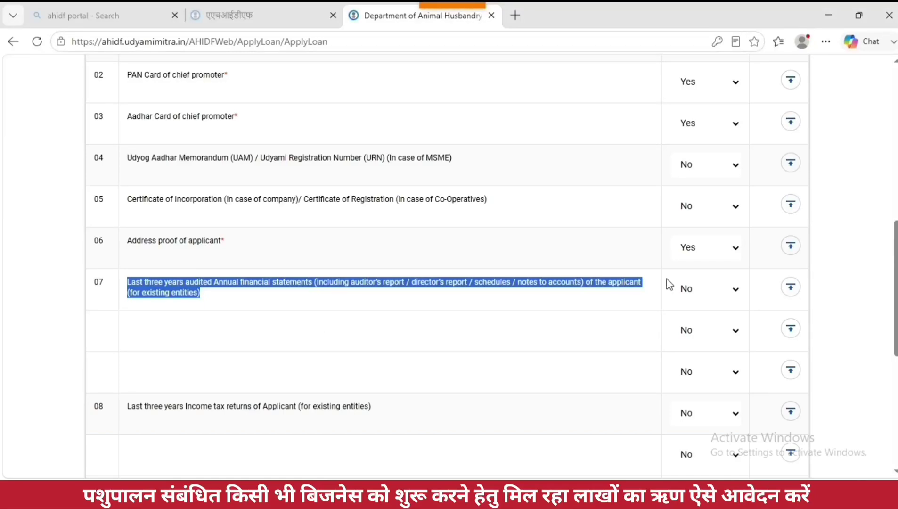
left_click(709, 293)
left_click(699, 313)
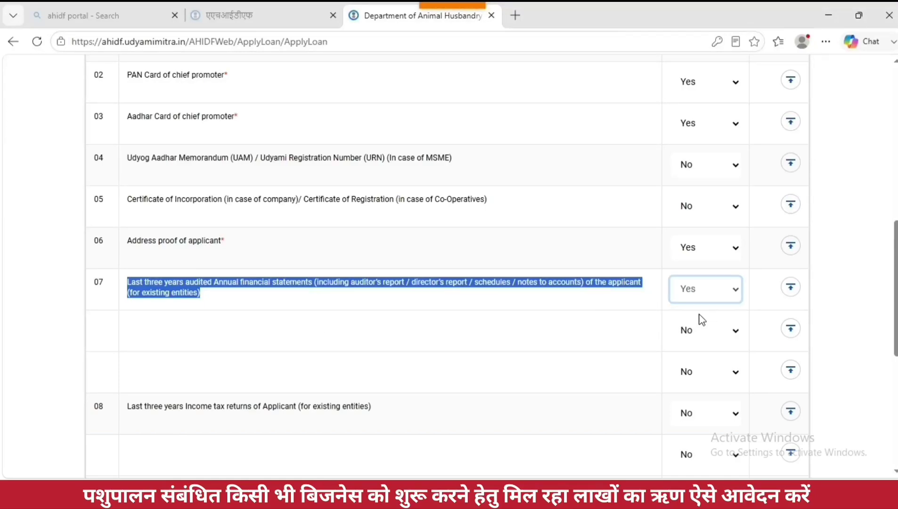
left_click(699, 297)
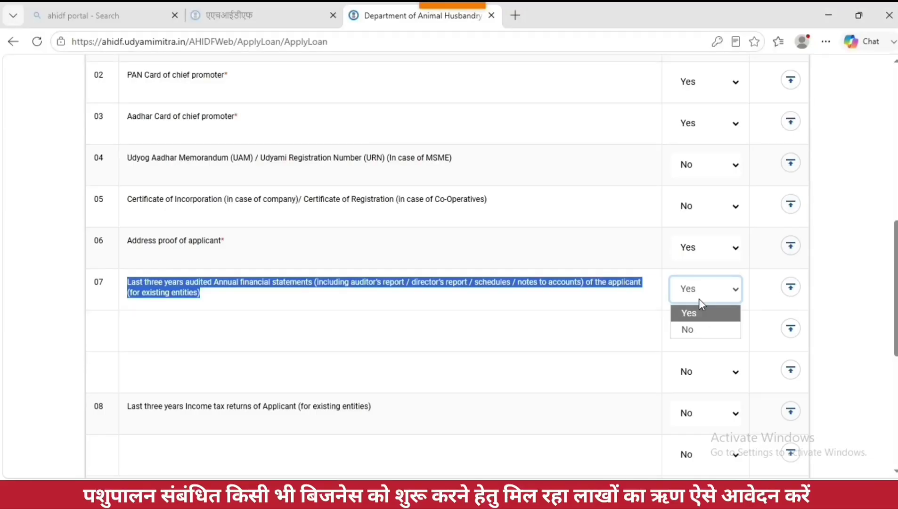
left_click(696, 329)
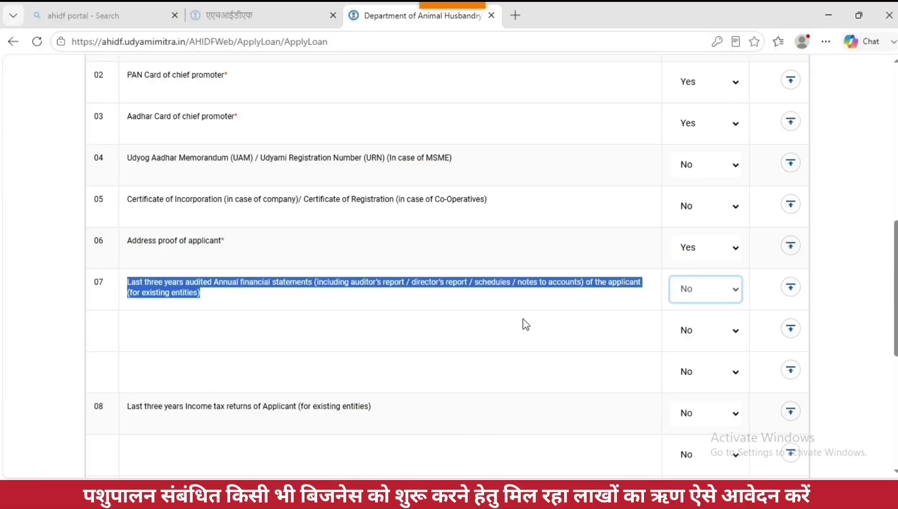
scroll(523, 323, "down", 1)
left_click_drag(127, 343, 381, 352)
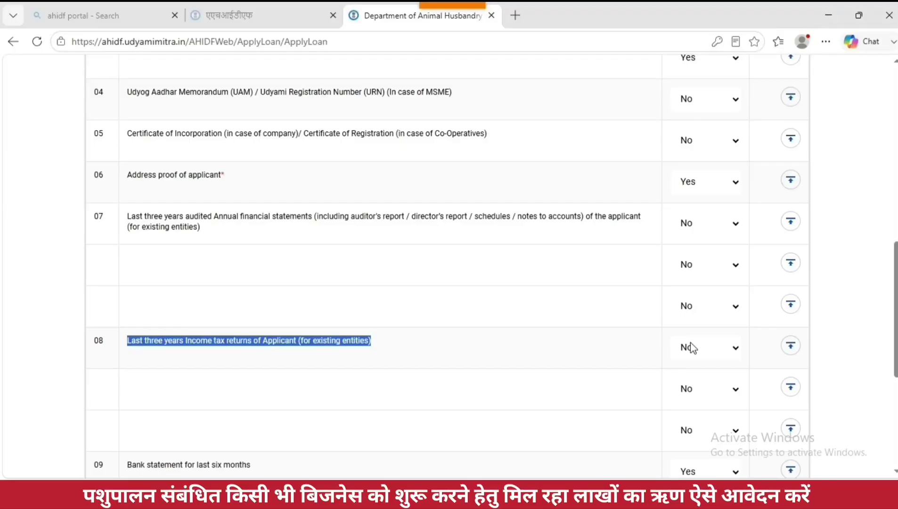
scroll(690, 347, "down", 5)
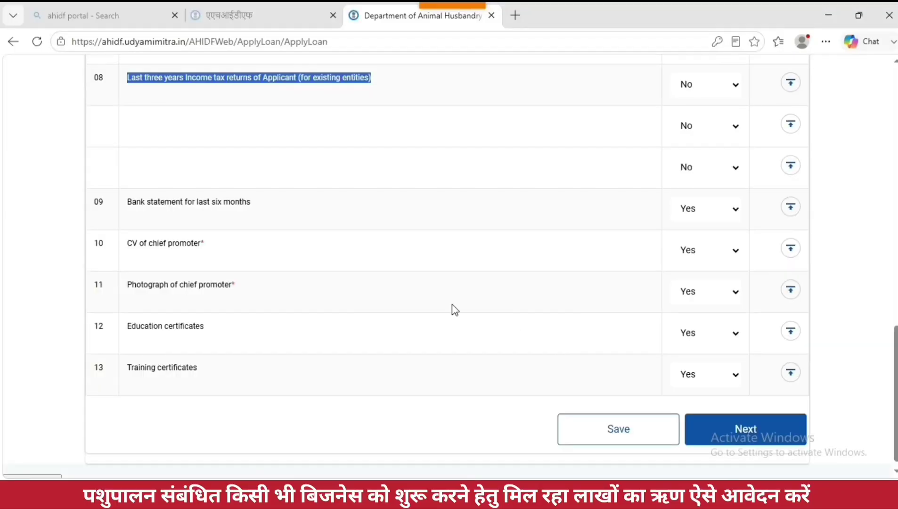
left_click_drag(134, 207, 262, 205)
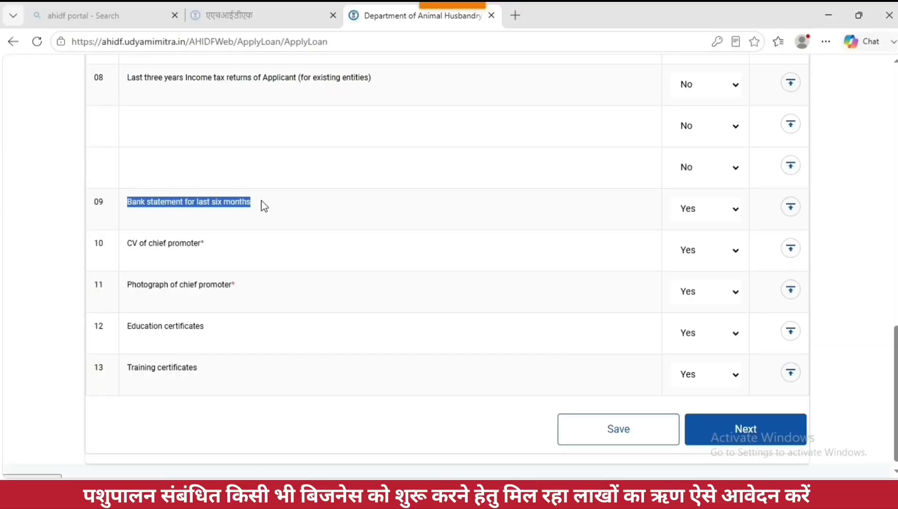
left_click(696, 207)
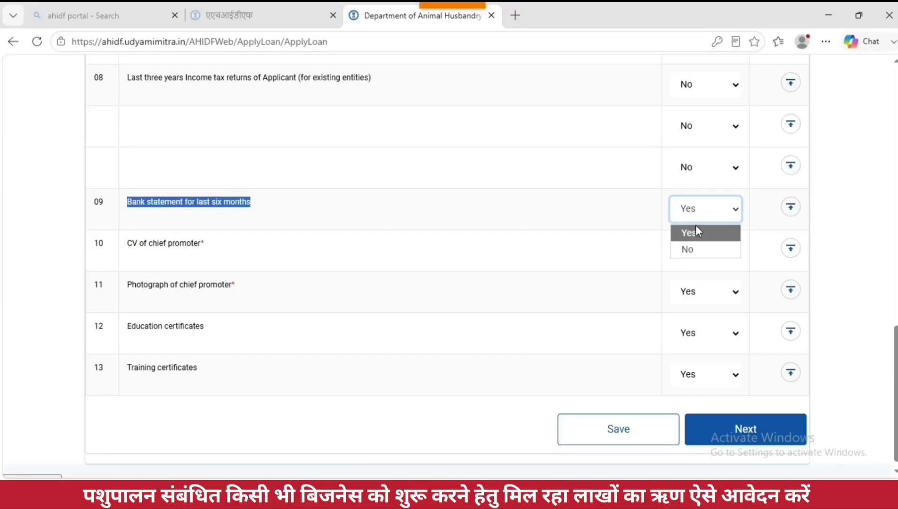
left_click(693, 250)
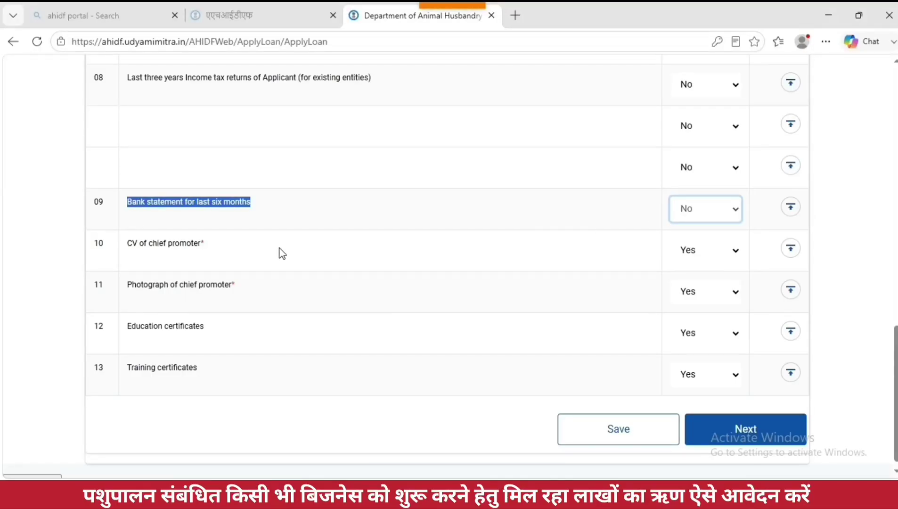
Step: Keep the CV, photograph, education and training certificate rows set to Yes
left_click_drag(127, 247, 207, 249)
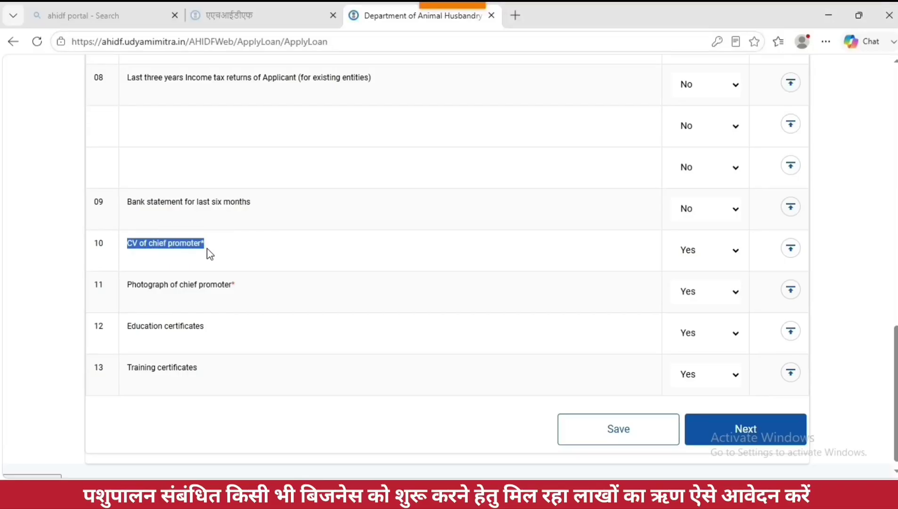
left_click(712, 254)
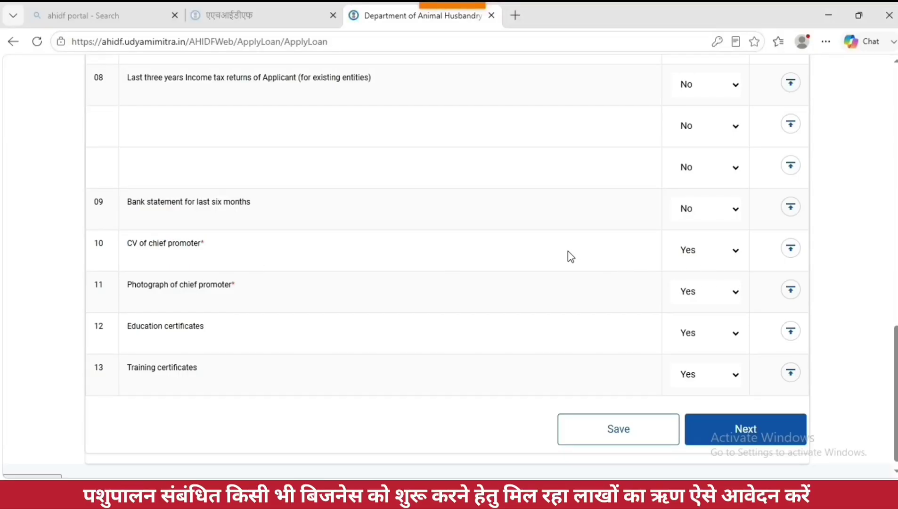
left_click_drag(127, 285, 248, 300)
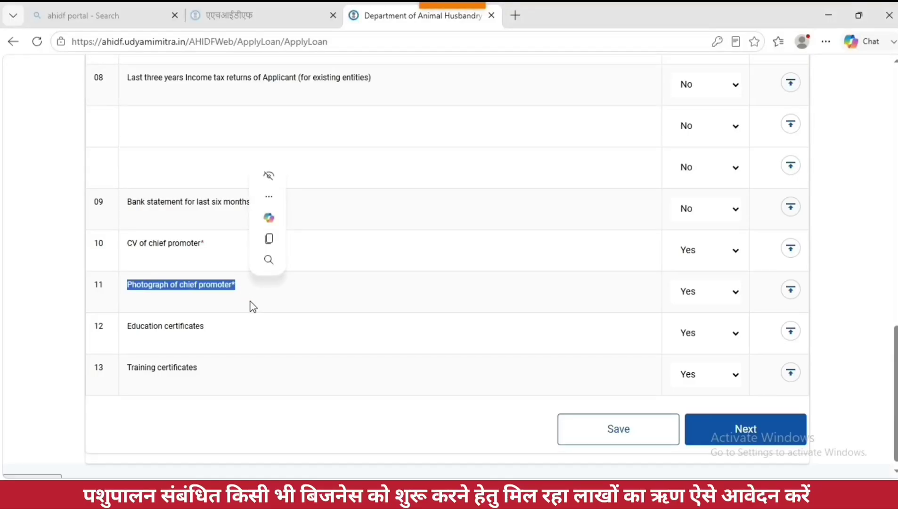
left_click(686, 289)
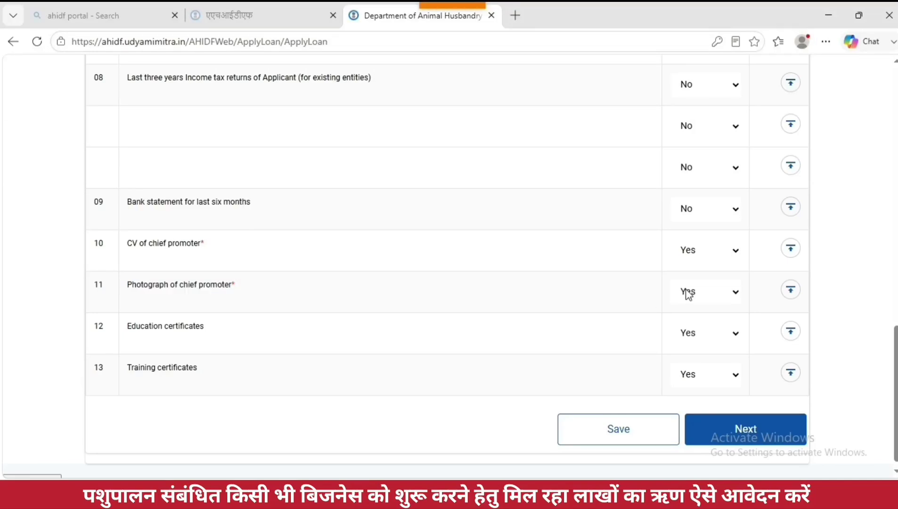
triple_click(218, 332)
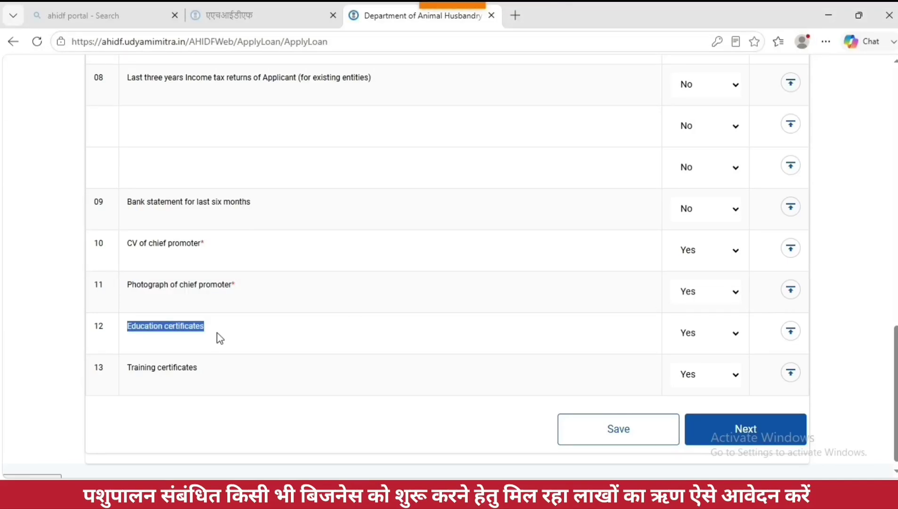
left_click(700, 333)
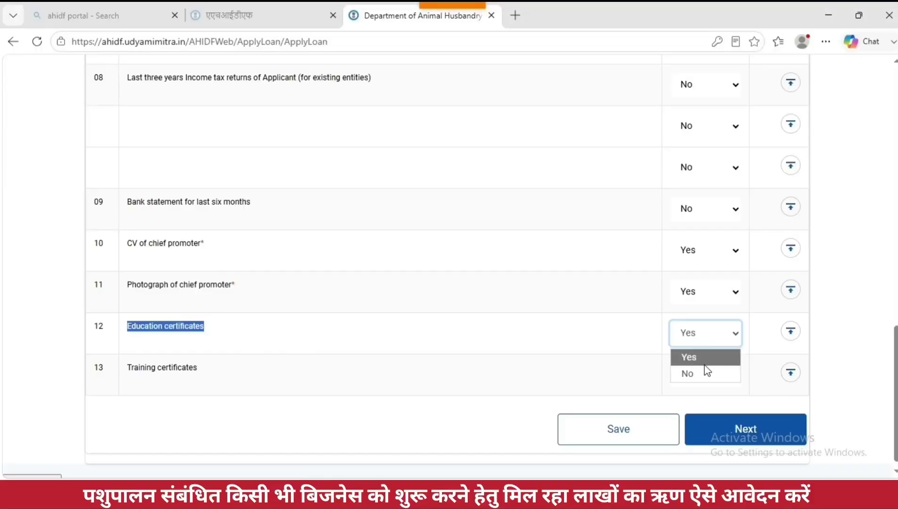
left_click(692, 363)
left_click_drag(125, 372, 201, 369)
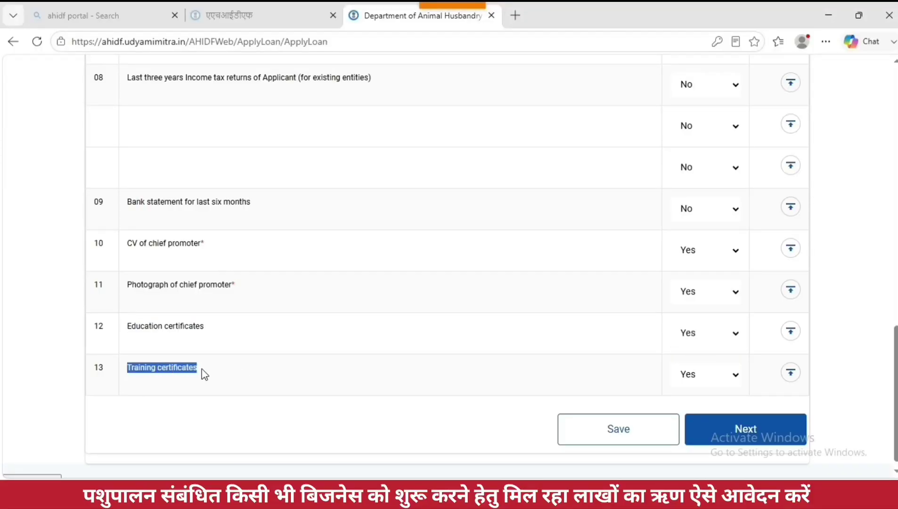
left_click(715, 385)
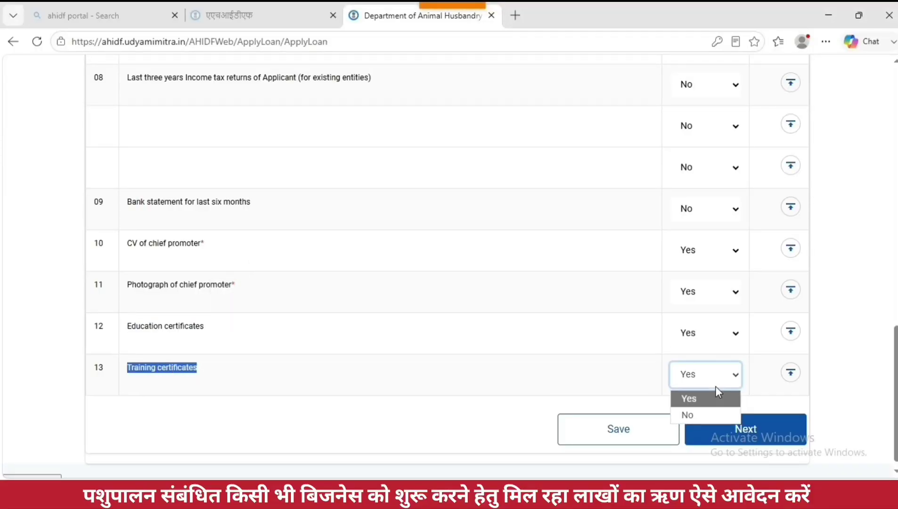
left_click(709, 396)
scroll(567, 357, "up", 8)
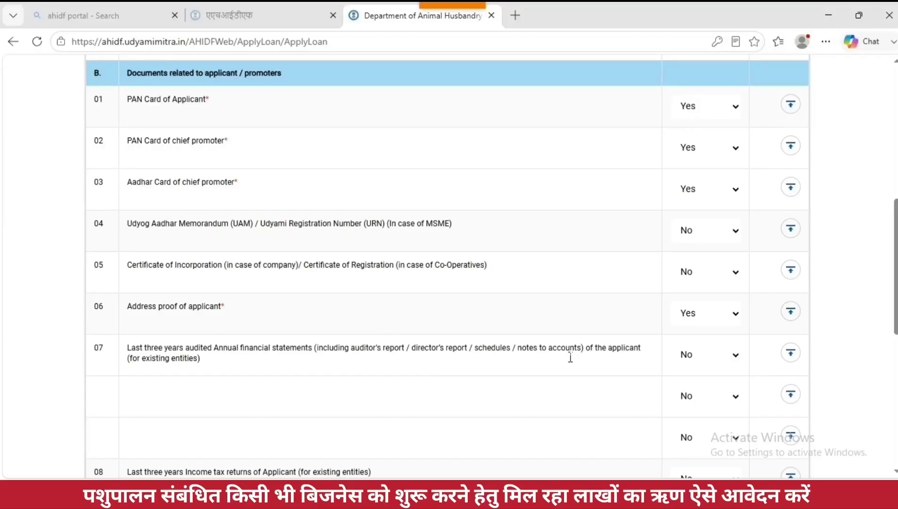
Step: Upload FORMER_KA_GHOSHNA_LETTER from Downloads as the detailed project report
scroll(570, 358, "up", 9)
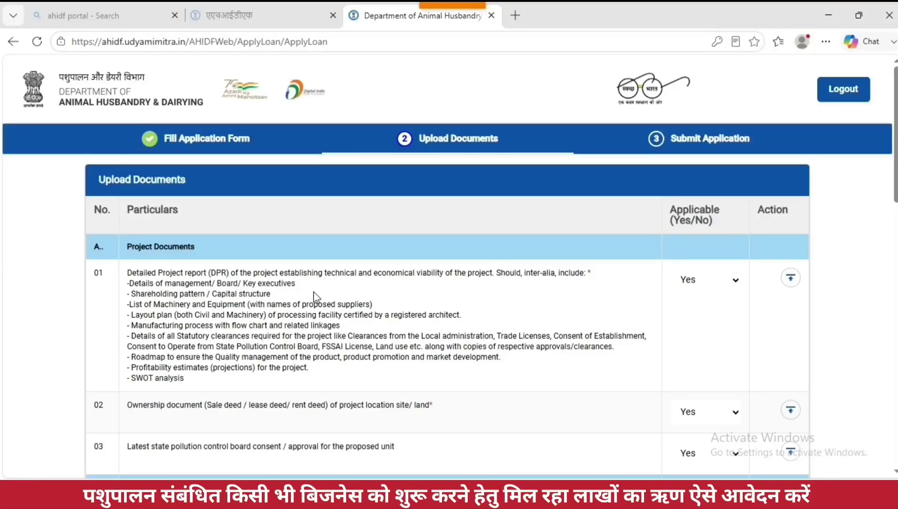
left_click(794, 282)
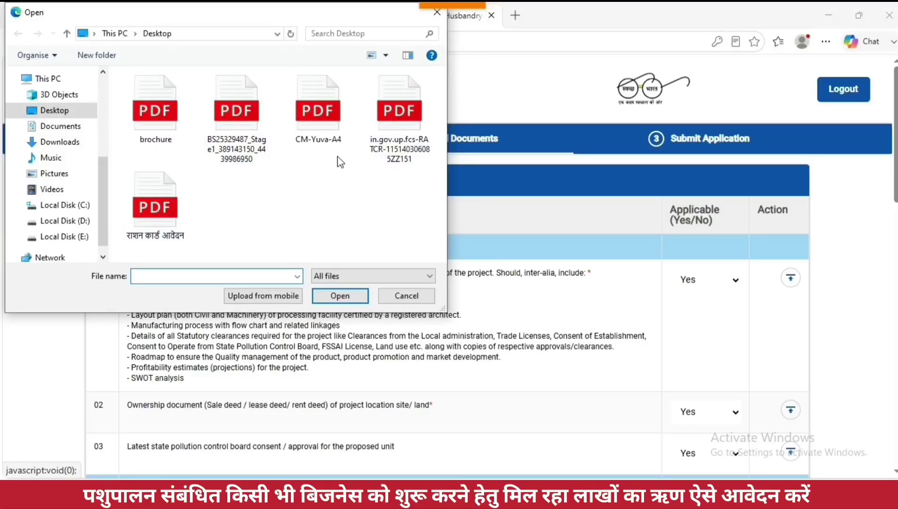
left_click(61, 126)
left_click(57, 144)
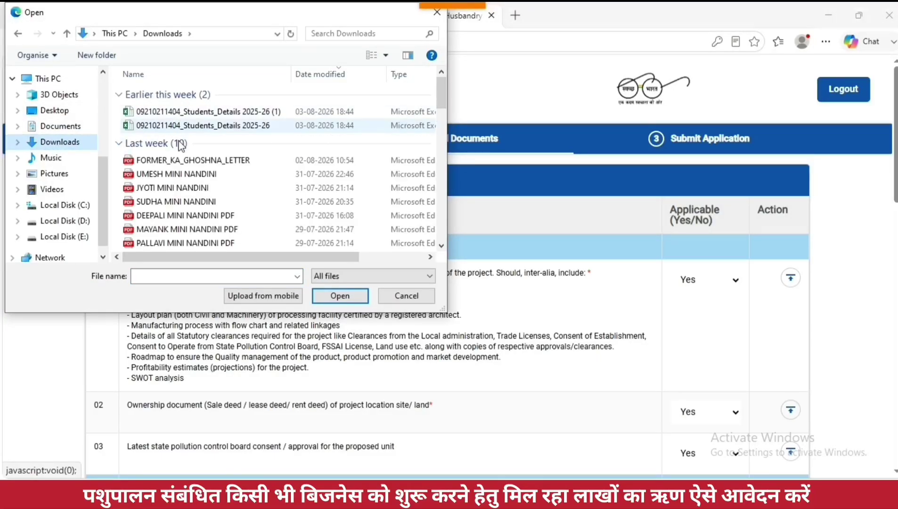
double_click(177, 162)
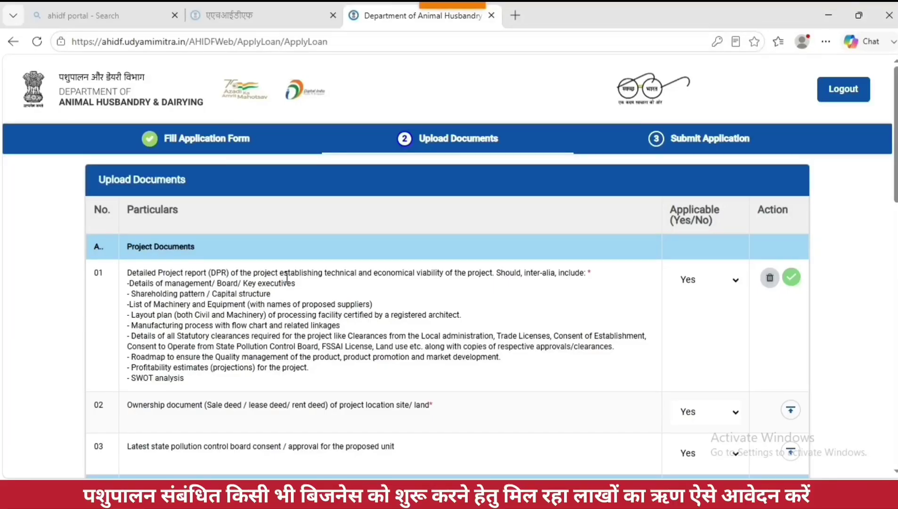
left_click_drag(135, 282, 513, 381)
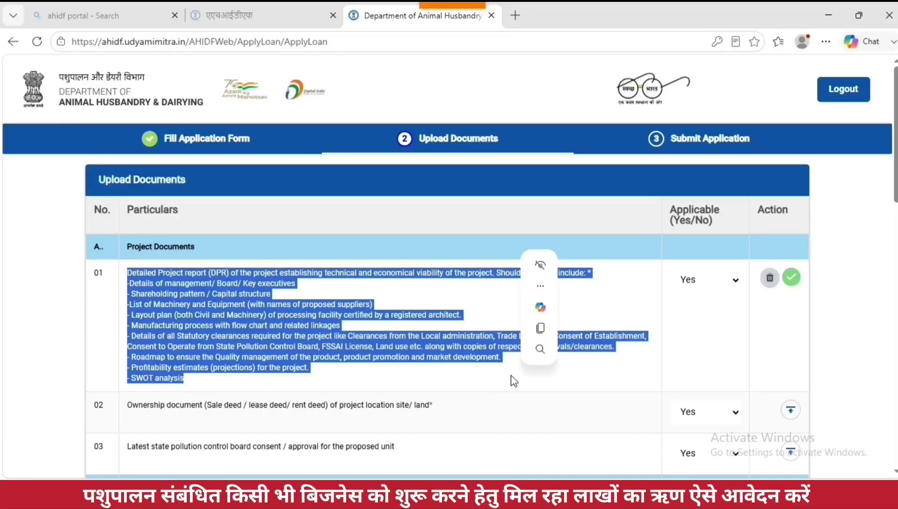
Step: Upload the 'download' file as the ownership document of the project site
scroll(598, 373, "down", 1)
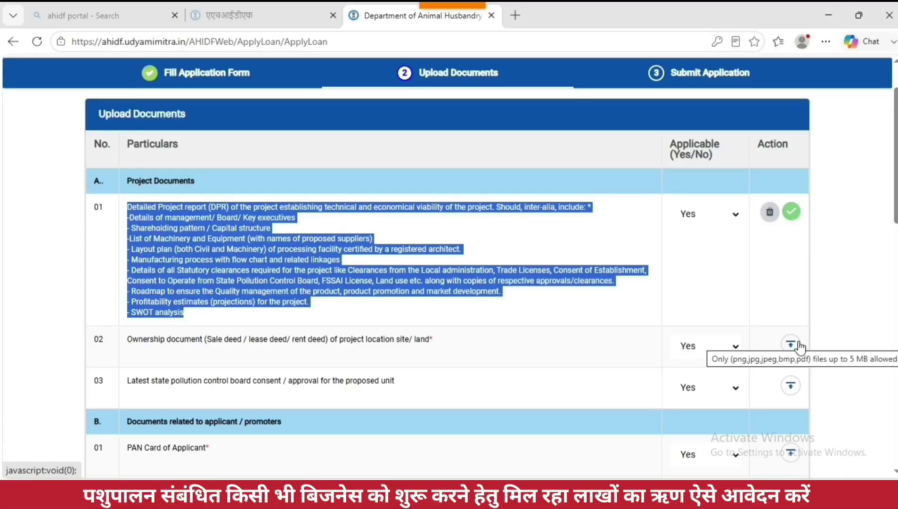
left_click_drag(127, 340, 458, 358)
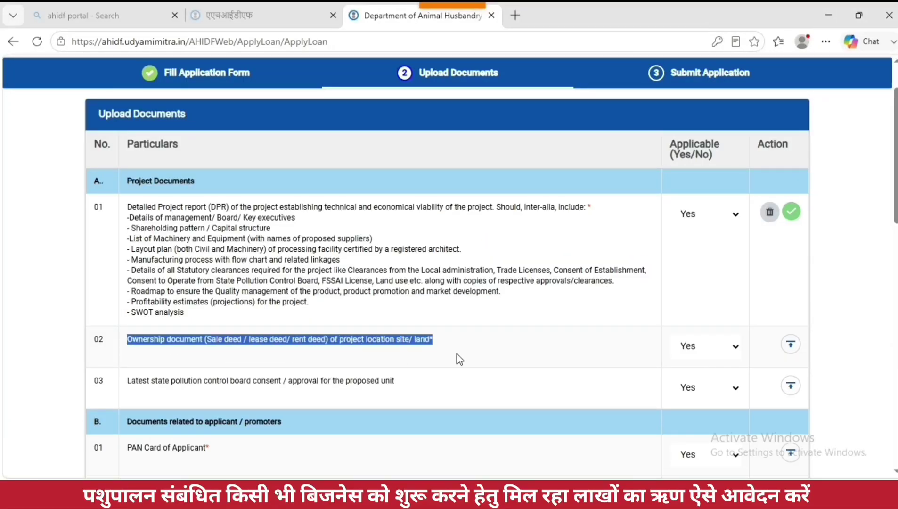
left_click(790, 349)
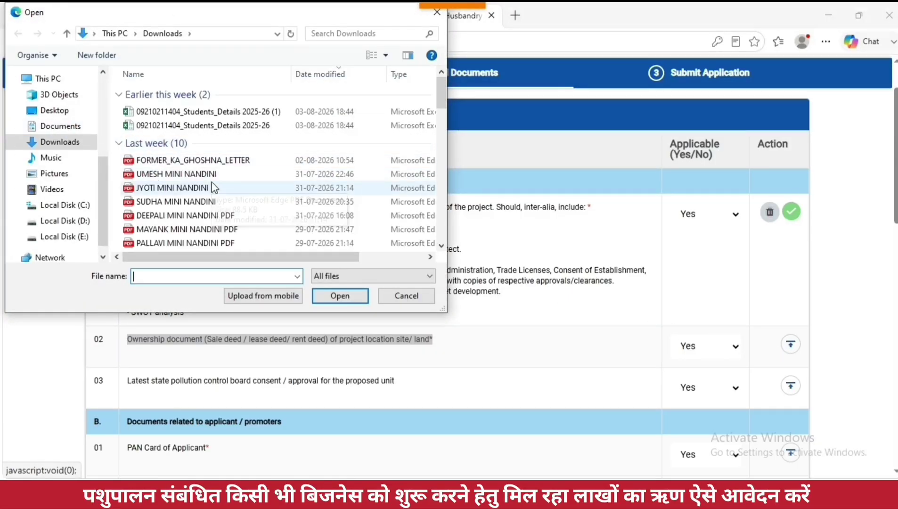
scroll(213, 188, "down", 3)
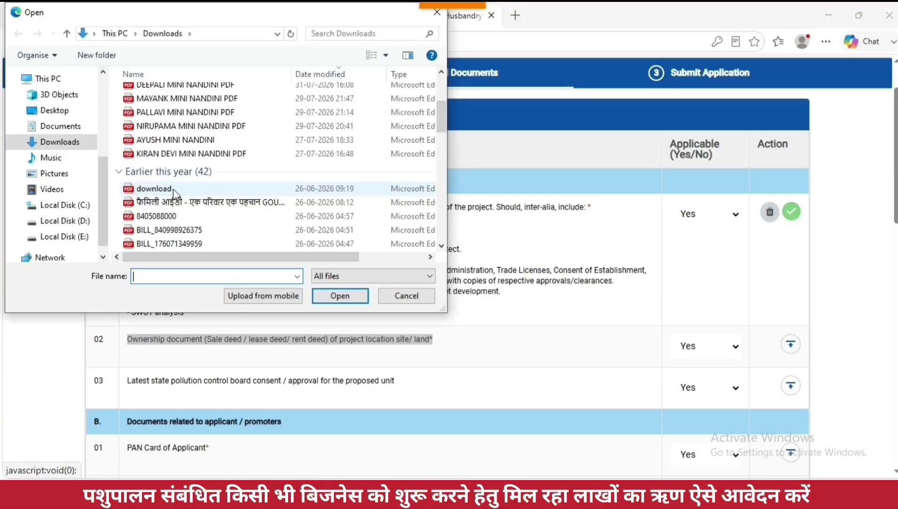
double_click(174, 190)
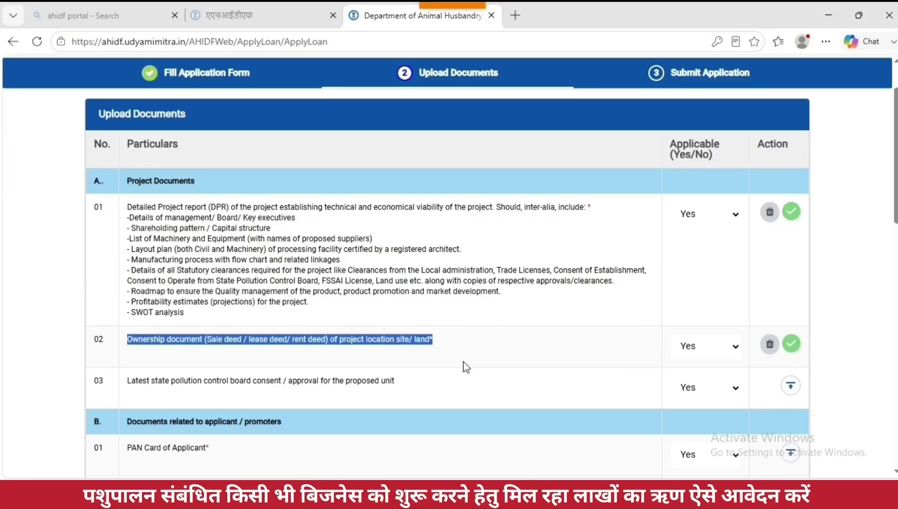
left_click(692, 390)
left_click_drag(128, 380, 403, 390)
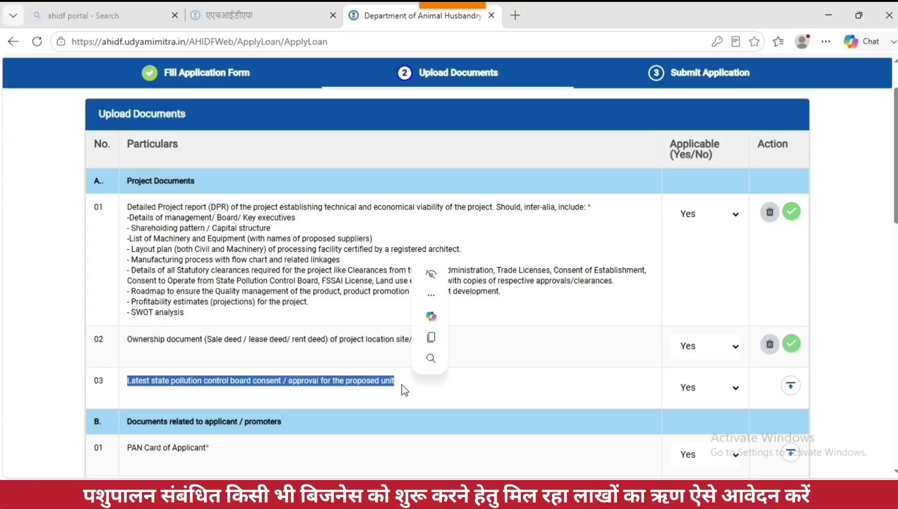
Step: Mark pollution board consent as No and attach the applicant's PAN card file
left_click(712, 390)
left_click(688, 427)
scroll(471, 330, "down", 4)
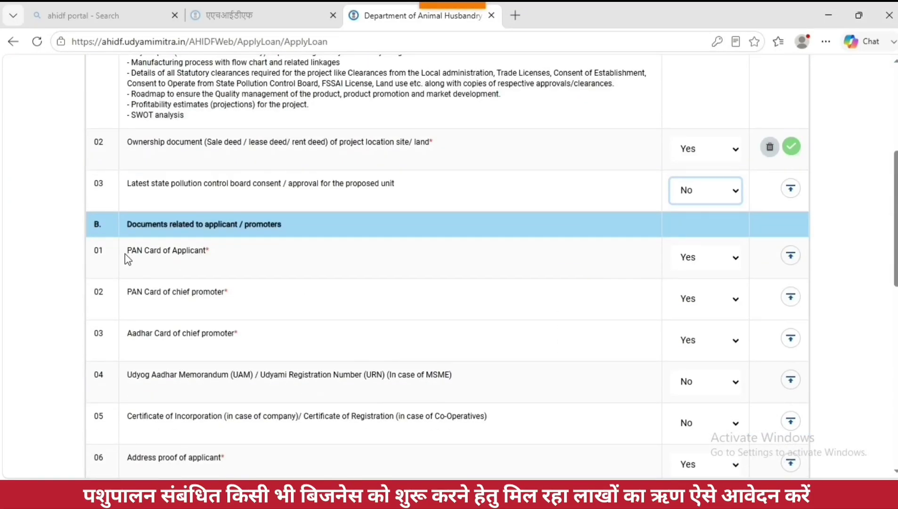
left_click_drag(127, 259, 214, 260)
left_click(791, 257)
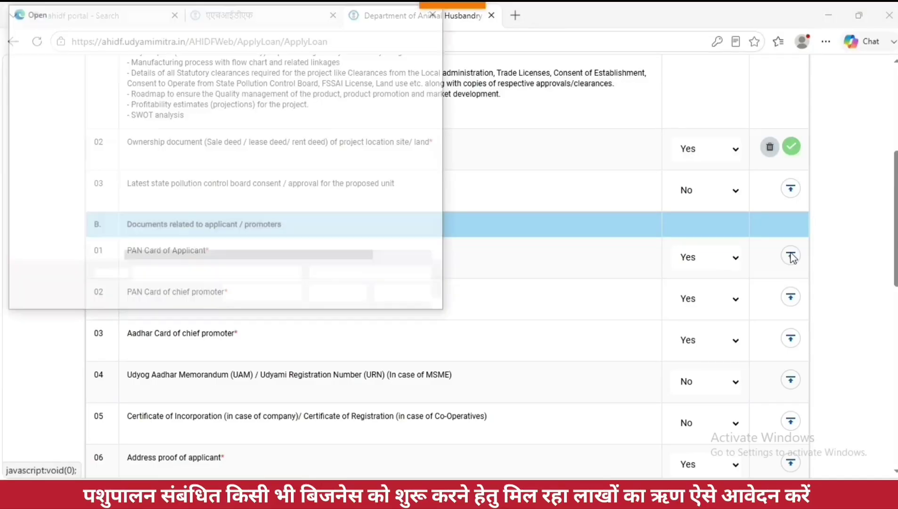
double_click(235, 186)
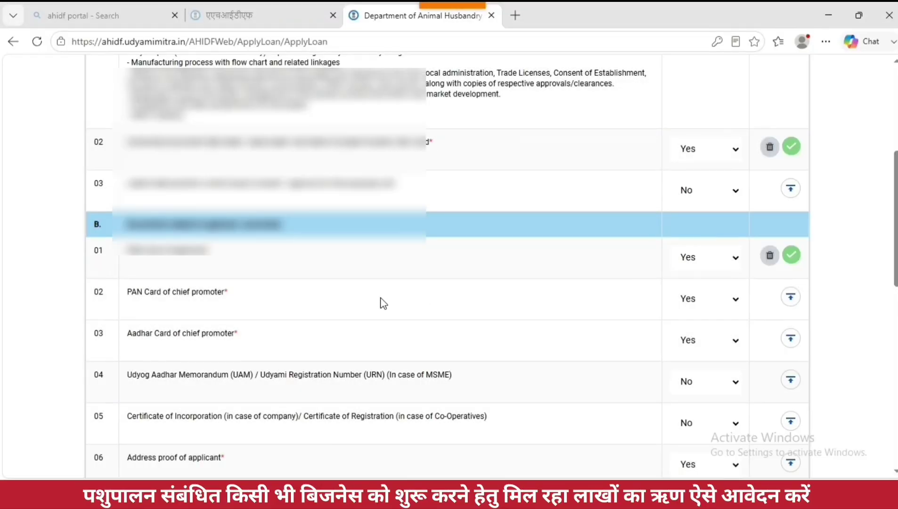
Step: Attach the chief promoter's PAN card and Aadhar card files
left_click_drag(128, 292, 228, 293)
left_click(790, 298)
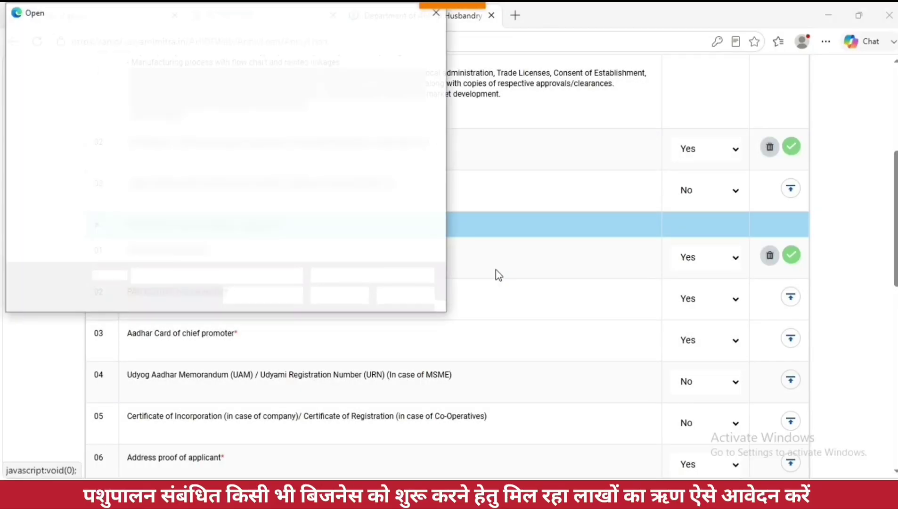
double_click(234, 186)
scroll(280, 300, "down", 1)
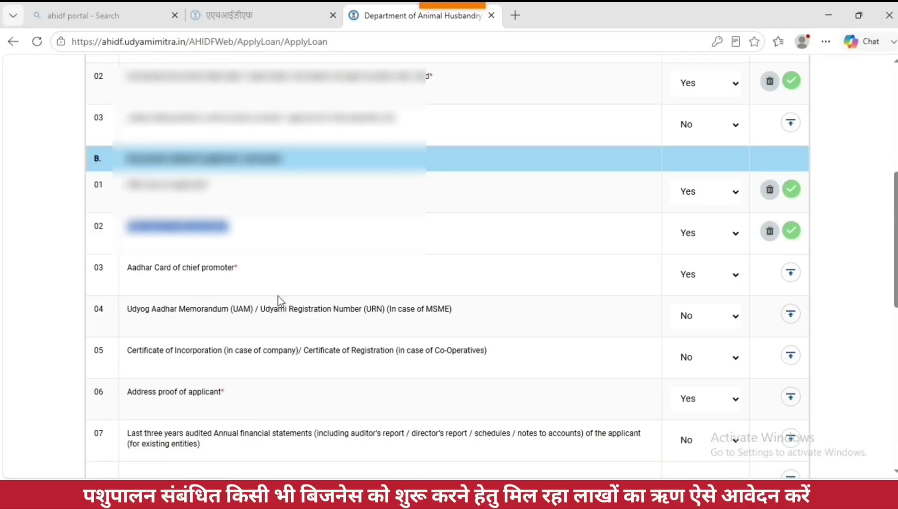
left_click(791, 273)
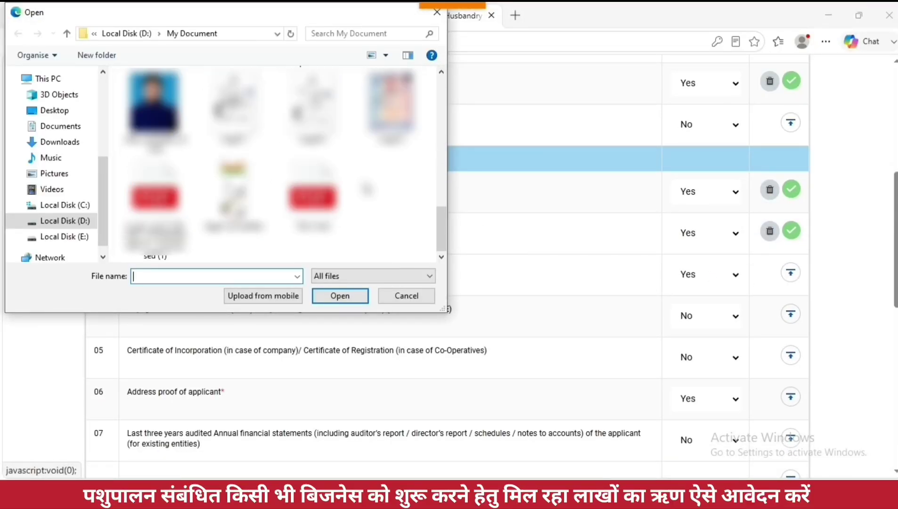
double_click(234, 193)
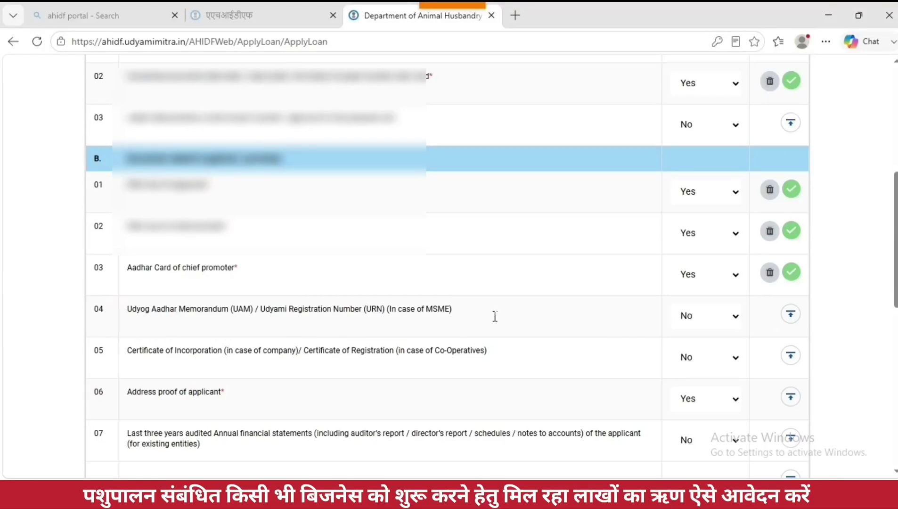
Step: Upload the Aadhar file as the applicant's address proof
left_click(726, 322)
left_click_drag(128, 353, 503, 355)
scroll(249, 265, "down", 3)
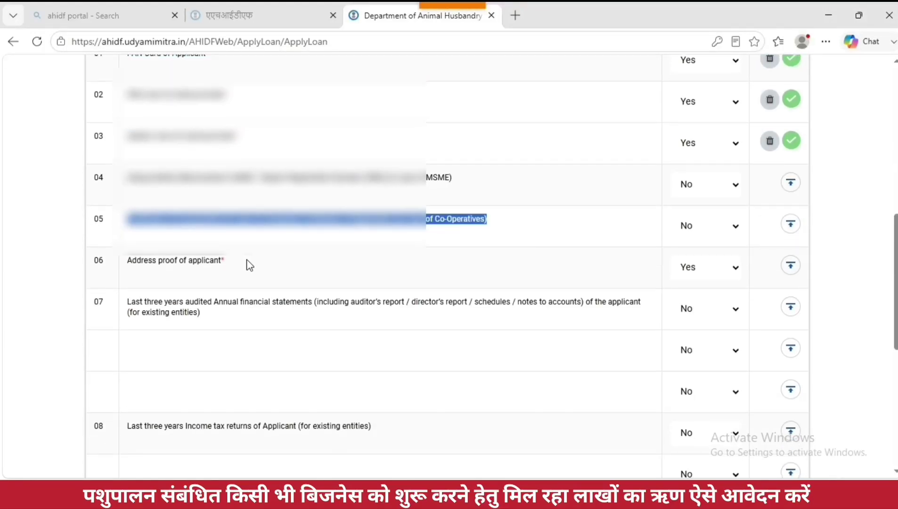
left_click(797, 267)
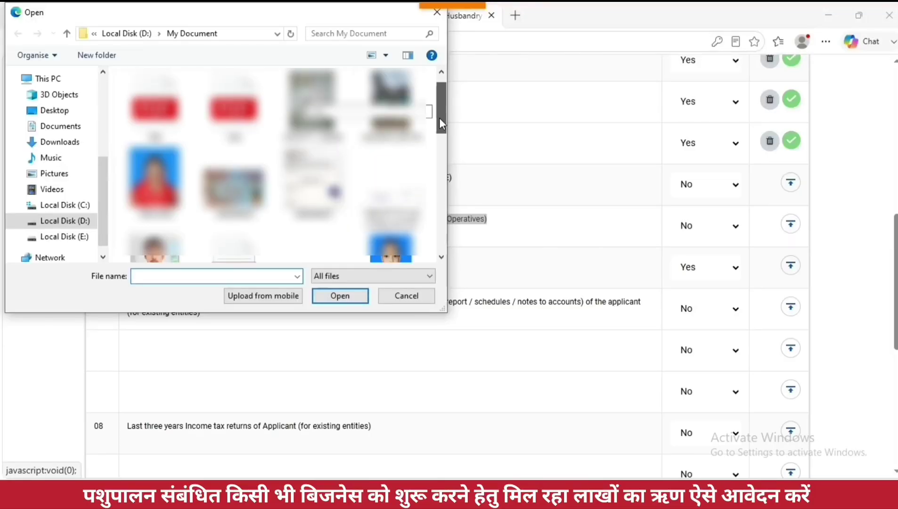
left_click_drag(441, 121, 441, 239)
left_click(234, 226)
left_click(339, 295)
triple_click(137, 316)
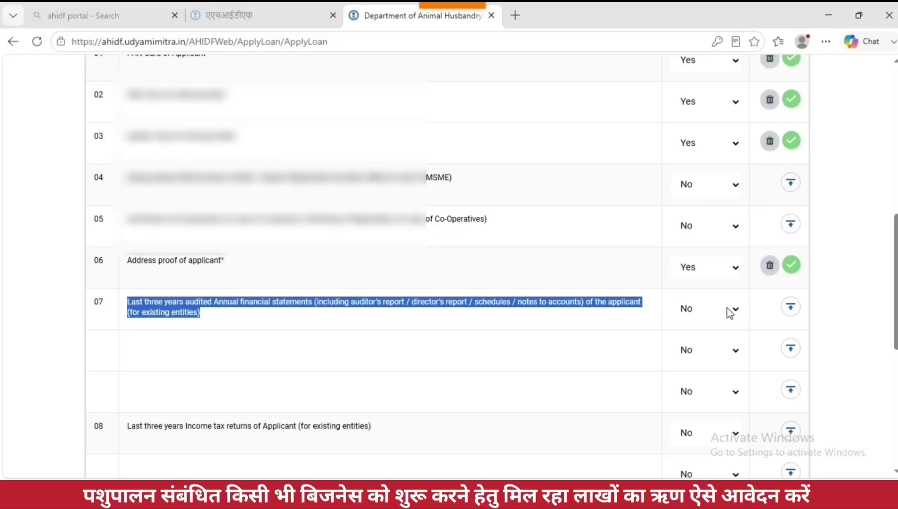
scroll(487, 357, "down", 4)
left_click_drag(128, 231, 393, 240)
scroll(320, 310, "down", 1)
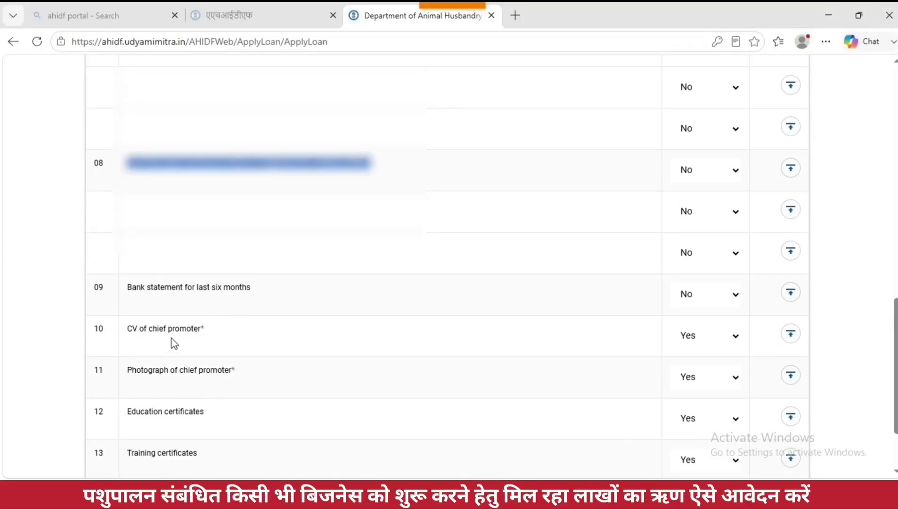
Step: Attach a PDF as the chief promoter's CV and an image as the photograph
left_click(792, 334)
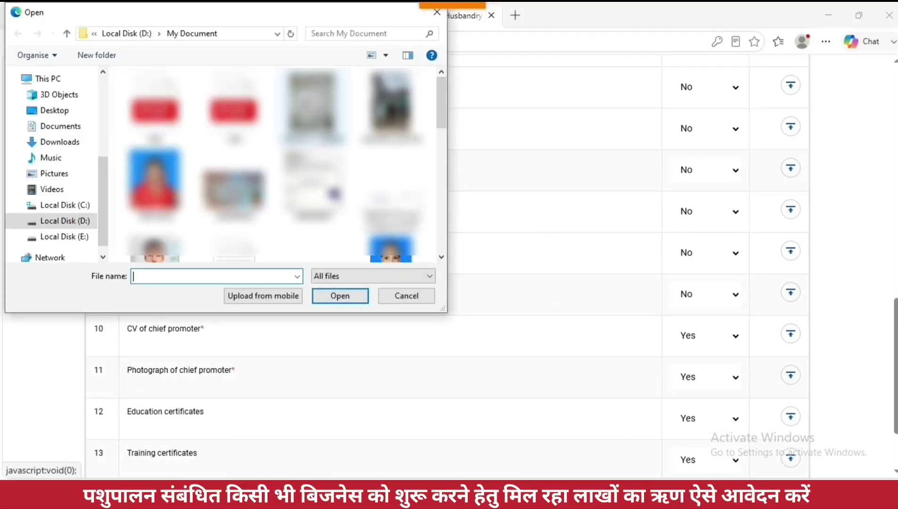
scroll(358, 191, "down", 1)
double_click(239, 147)
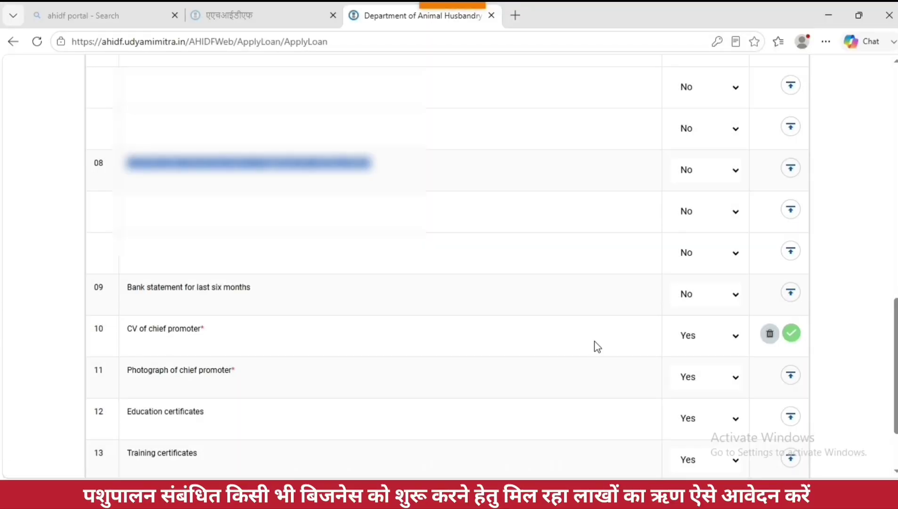
scroll(286, 330, "down", 2)
left_click(782, 311)
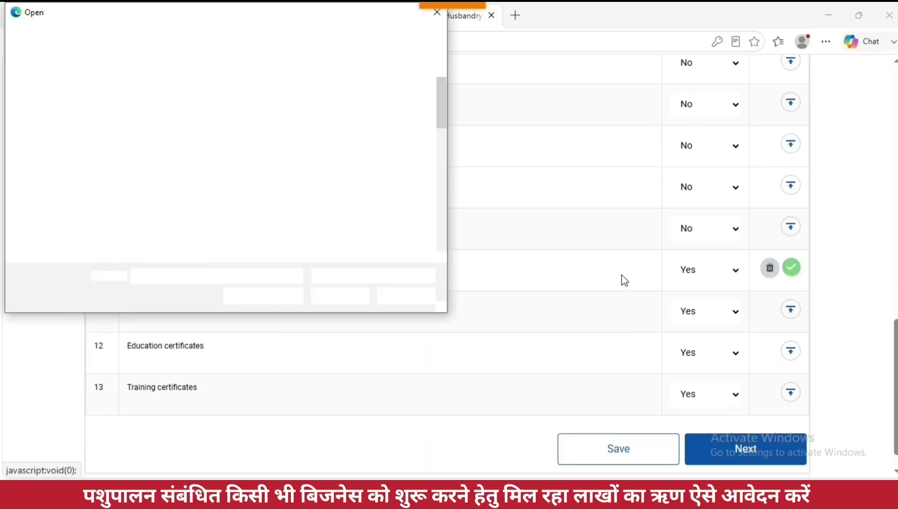
left_click_drag(447, 116, 451, 118)
scroll(236, 189, "down", 1)
double_click(236, 188)
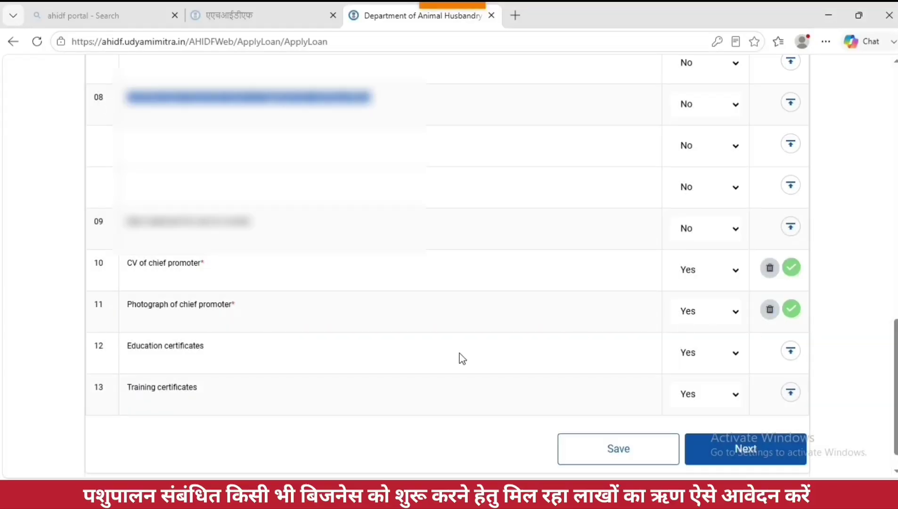
Step: Upload the education certificates, switching to a smaller file after two file-size warnings
left_click(790, 351)
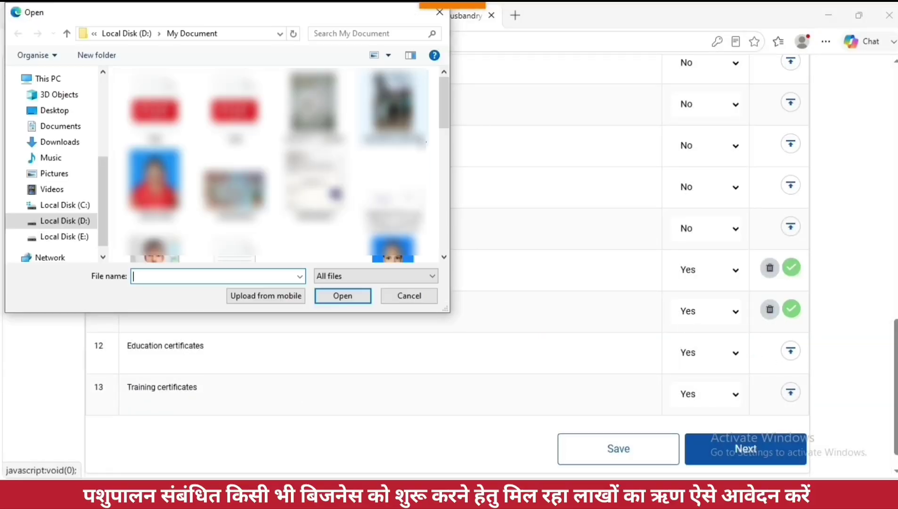
left_click_drag(440, 146, 440, 235)
double_click(394, 146)
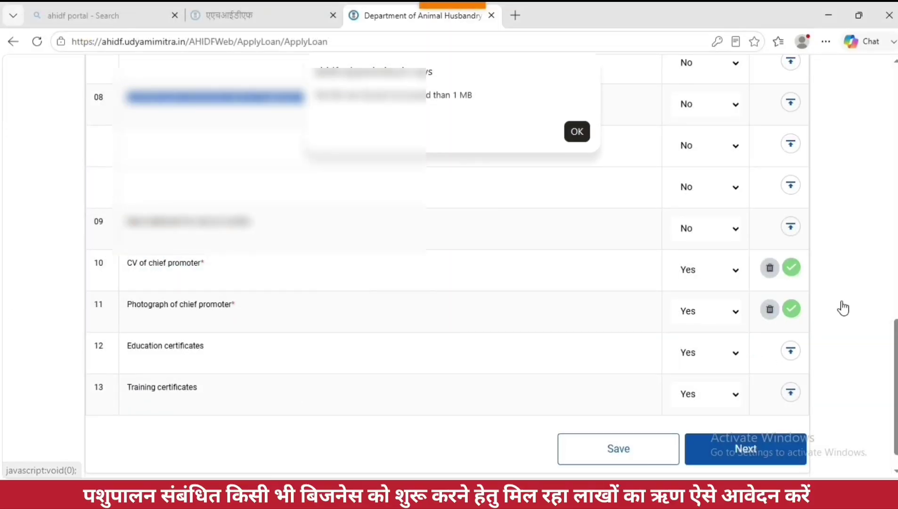
left_click(577, 132)
left_click(790, 351)
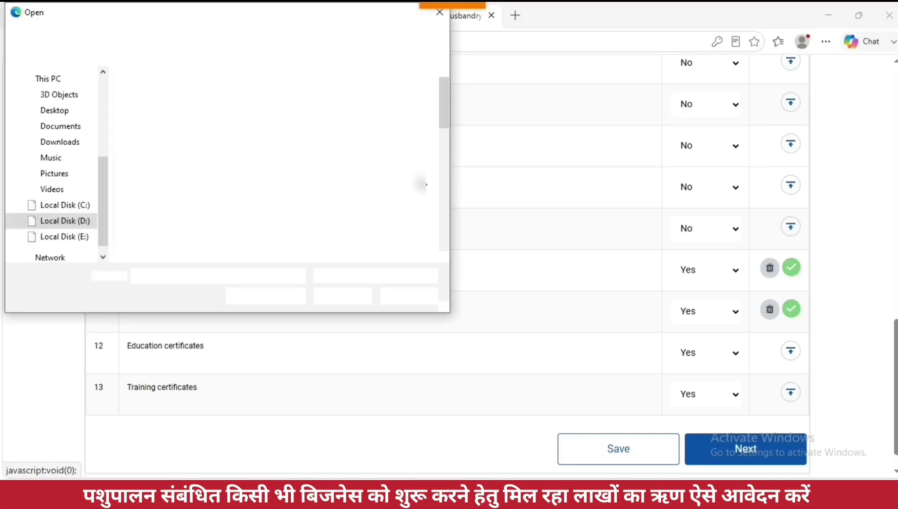
left_click_drag(443, 106, 437, 214)
double_click(313, 214)
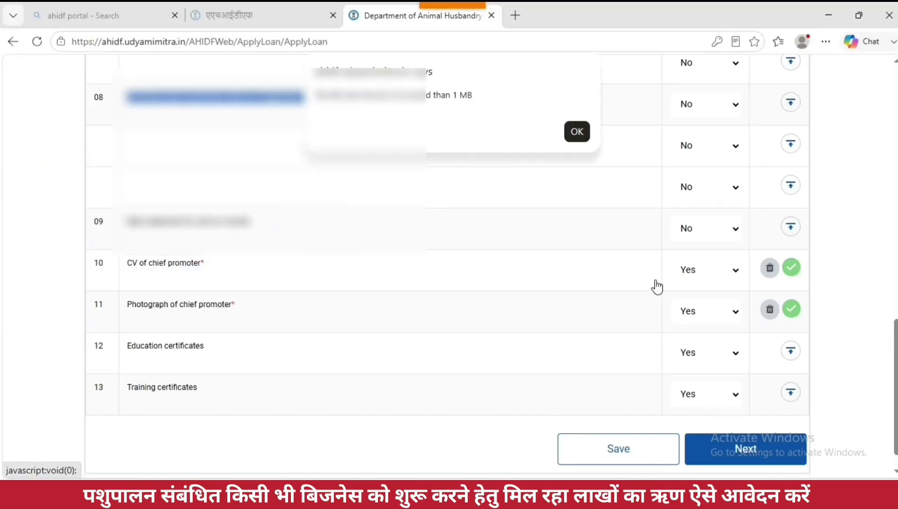
left_click(577, 132)
left_click(786, 351)
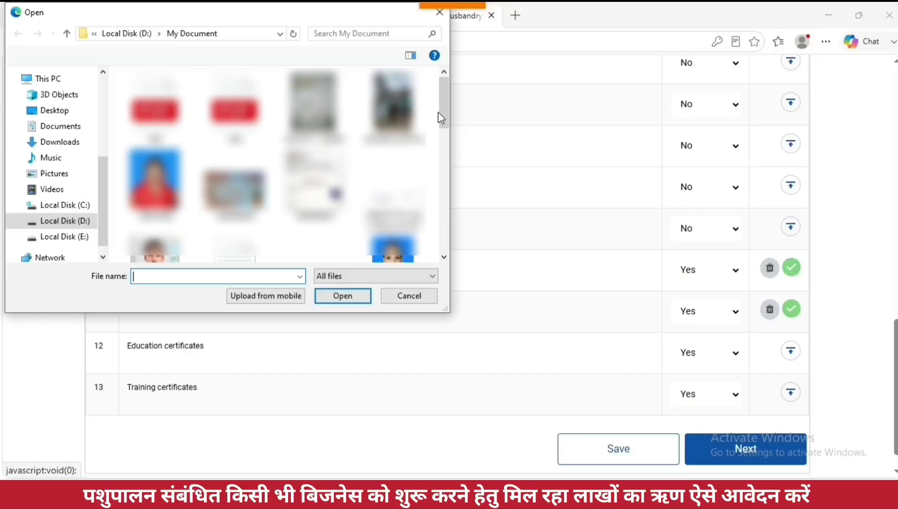
double_click(335, 192)
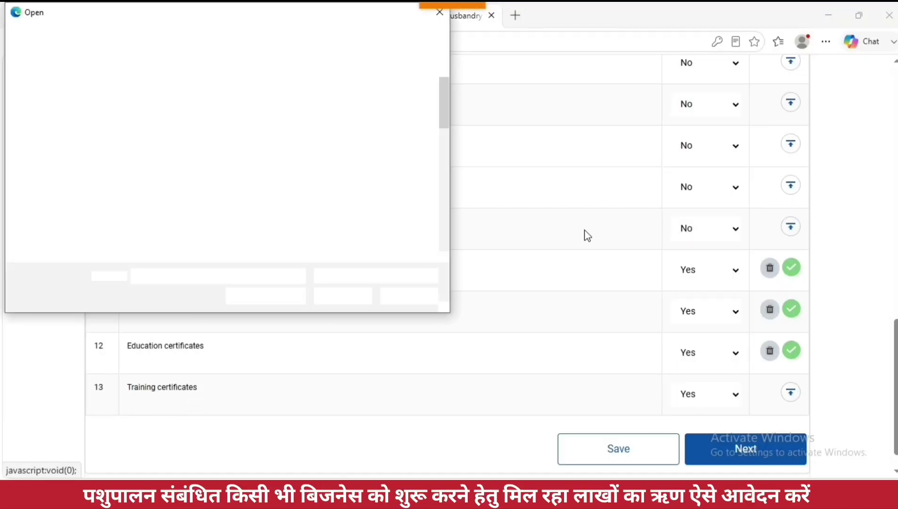
Step: Attach the training certificates, save the documents and continue to Submit Application
left_click_drag(443, 126, 451, 207)
double_click(257, 205)
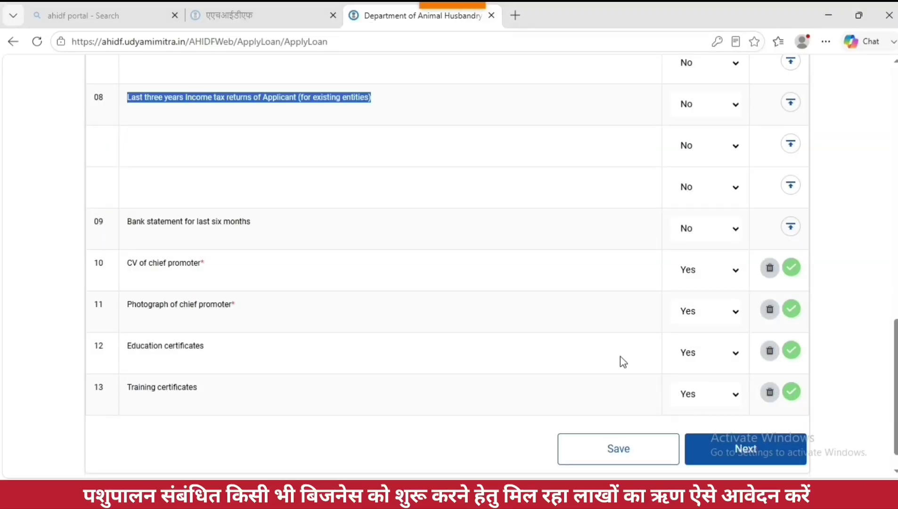
scroll(622, 362, "up", 10)
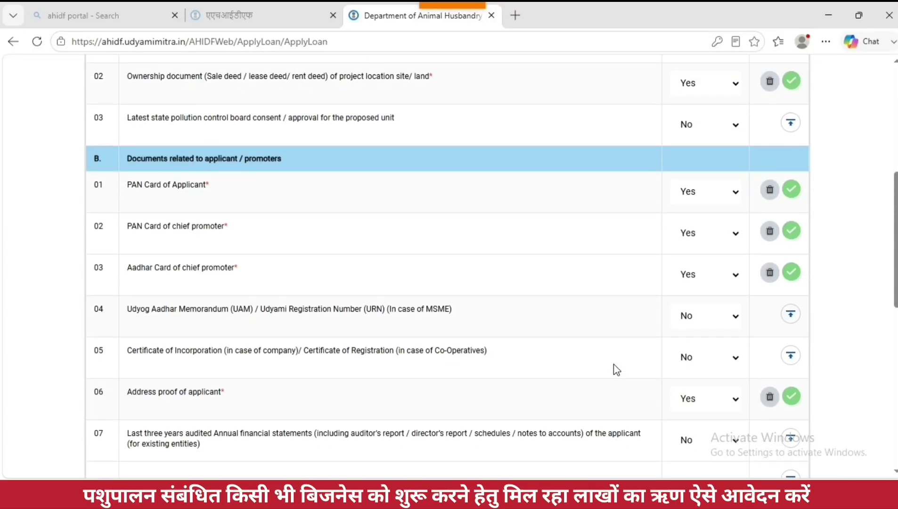
scroll(616, 369, "up", 4)
scroll(617, 370, "down", 15)
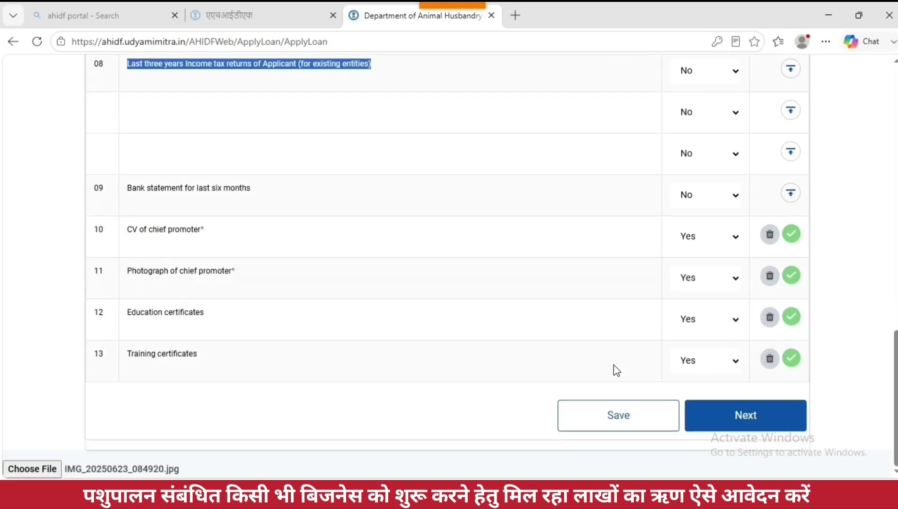
left_click(656, 418)
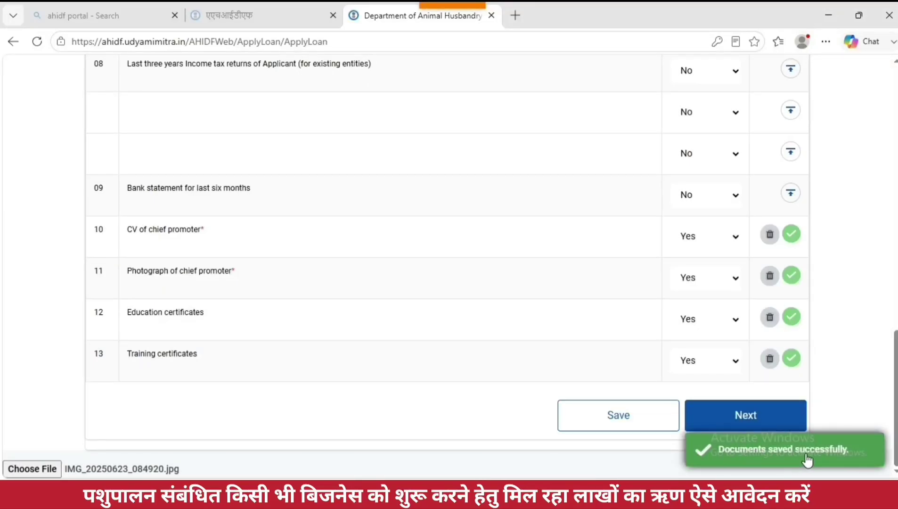
left_click(749, 419)
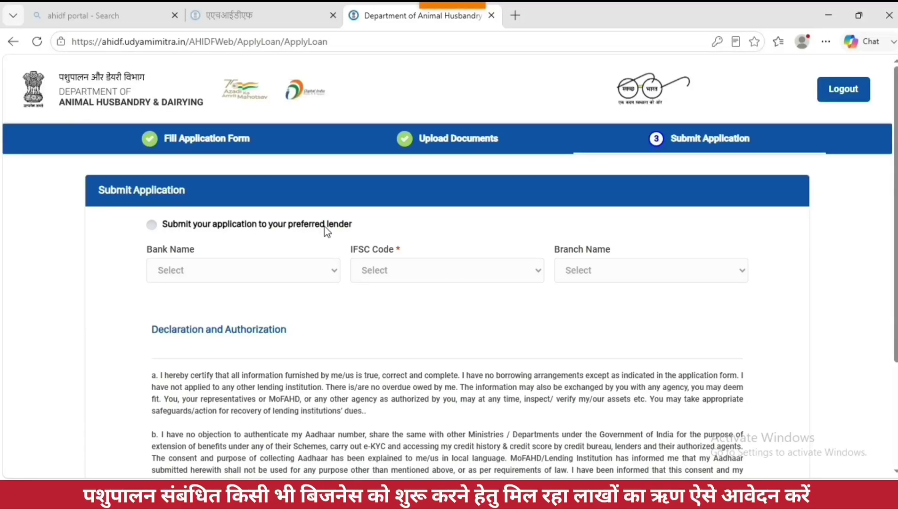
Step: Choose to submit to a preferred lender and select the bank under Bank Name
left_click(151, 225)
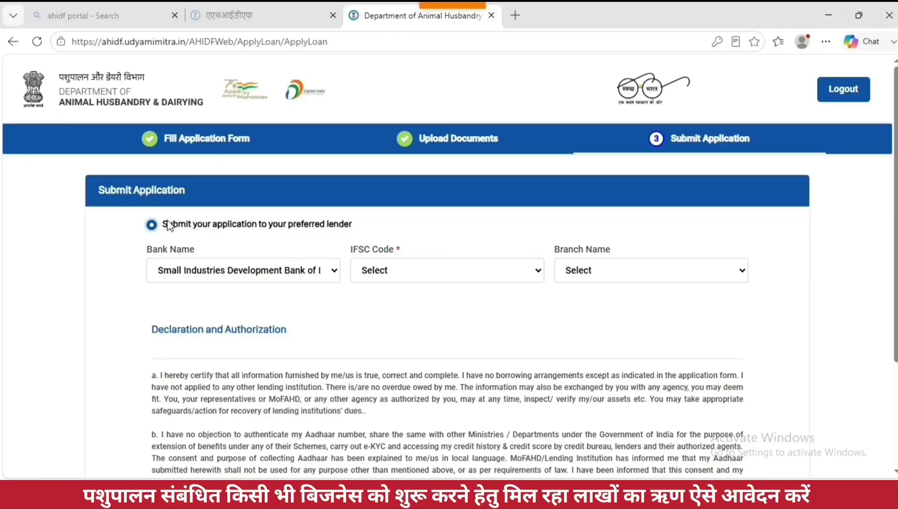
left_click_drag(168, 221, 357, 232)
left_click(294, 278)
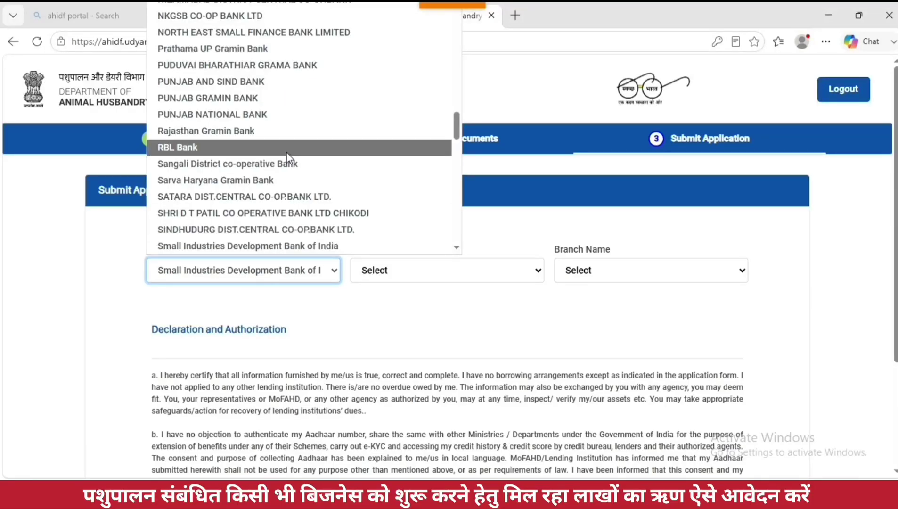
scroll(286, 158, "down", 10)
scroll(288, 171, "down", 5)
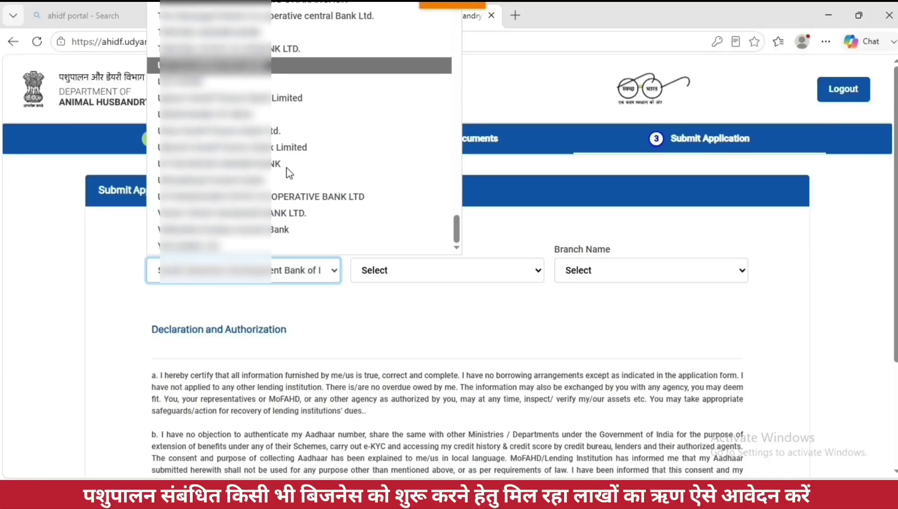
left_click(292, 131)
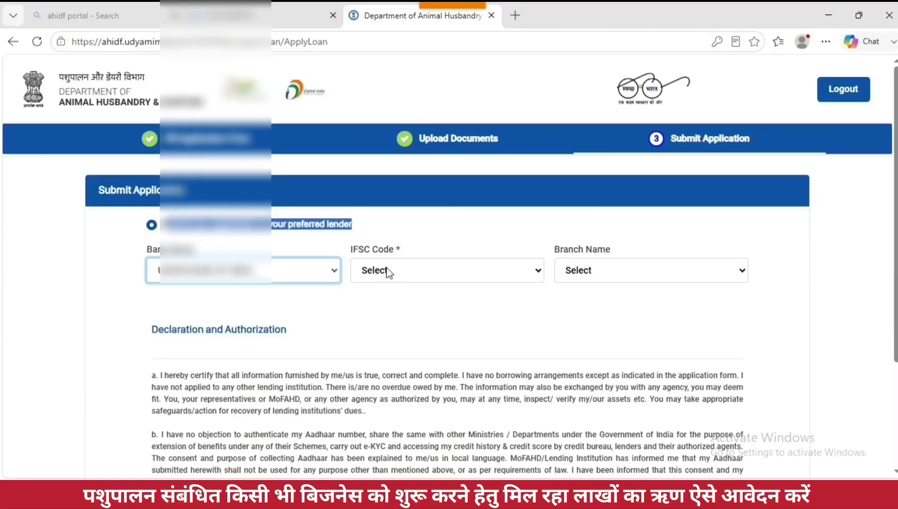
Step: Pick IFSC code UBIN0571… and the BAREKHERA branch
left_click(470, 275)
left_click(539, 275)
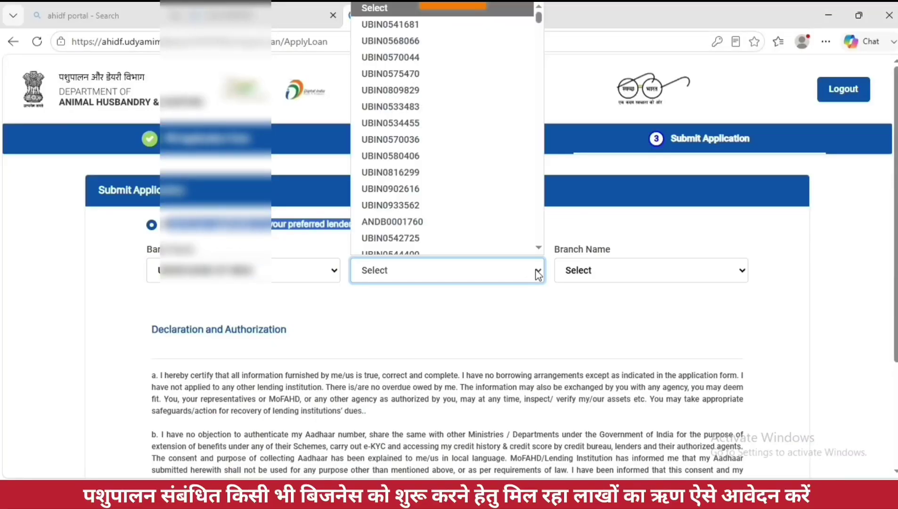
type("UBIN0571")
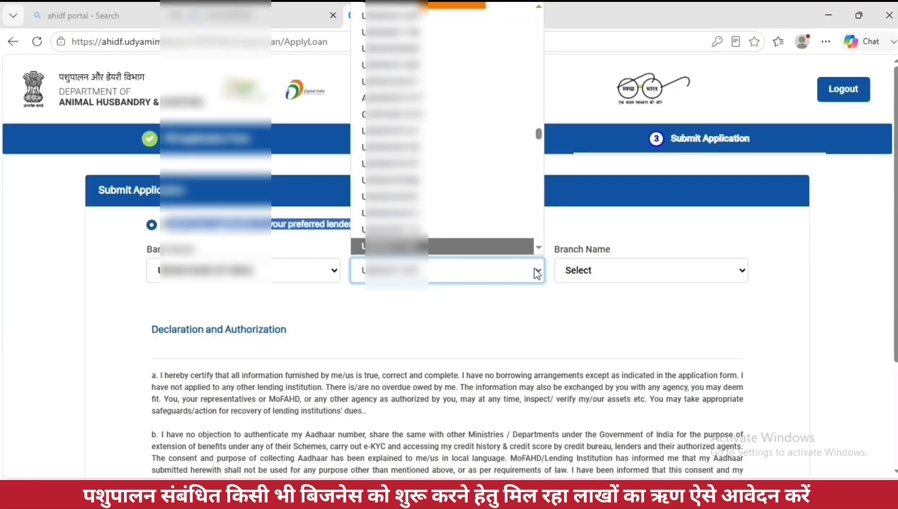
left_click(459, 283)
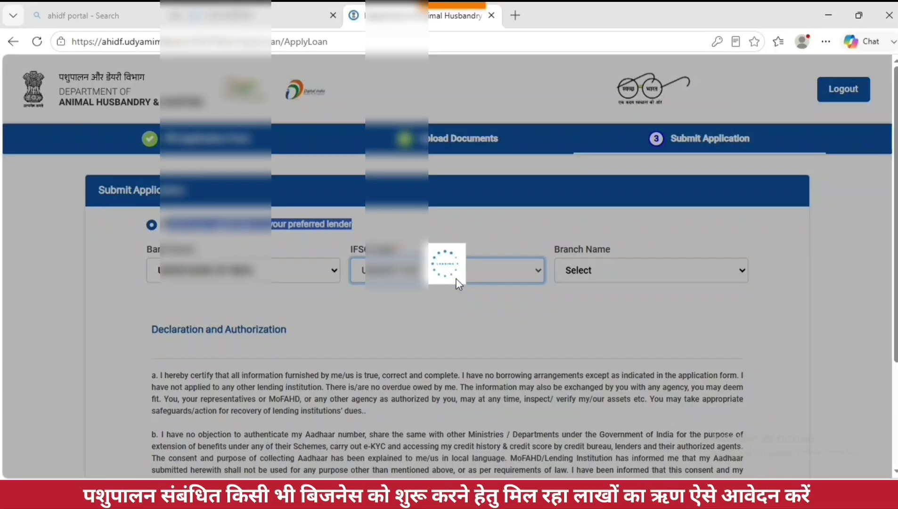
left_click(584, 276)
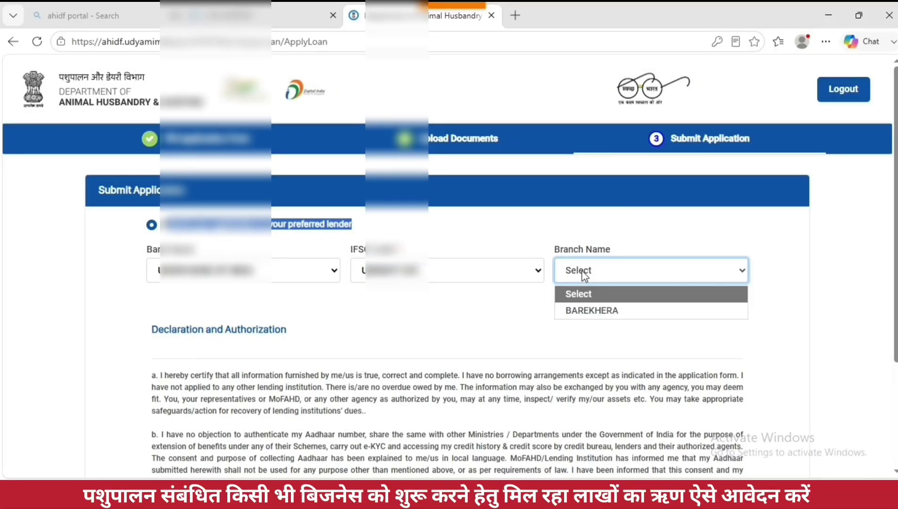
left_click(589, 310)
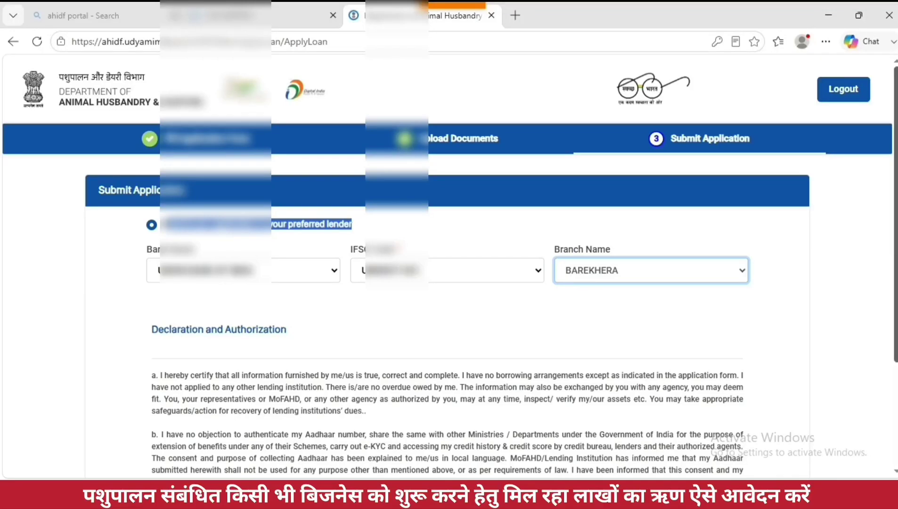
scroll(447, 269, "down", 3)
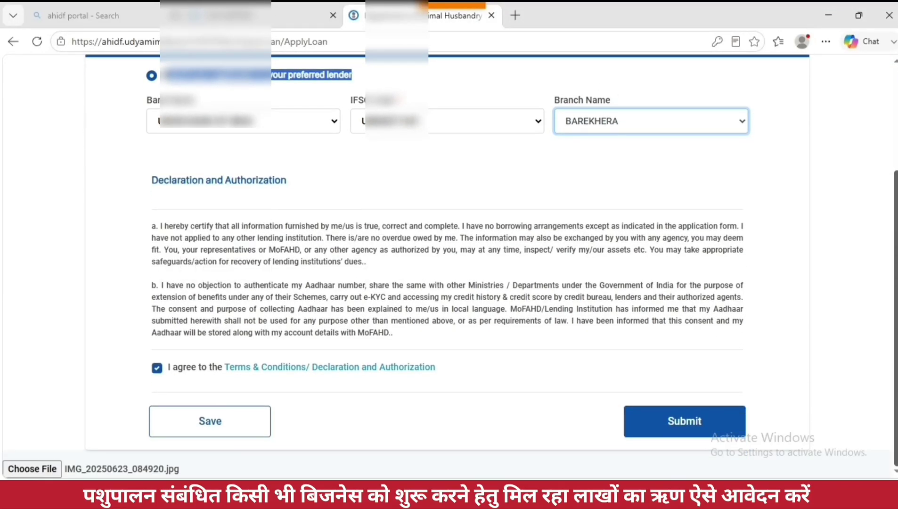
Step: Tick the I agree declaration, save, submit the application and close the DONE confirmation
left_click(157, 368)
left_click(157, 368)
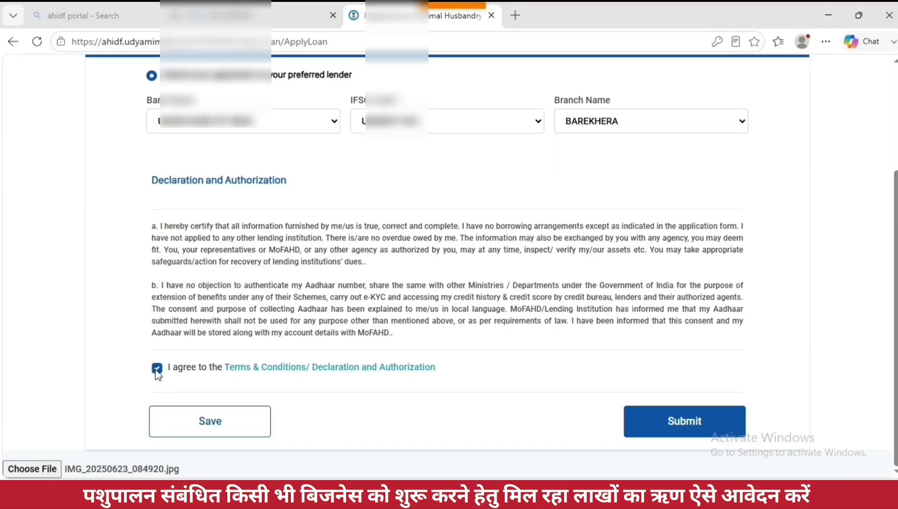
left_click(198, 433)
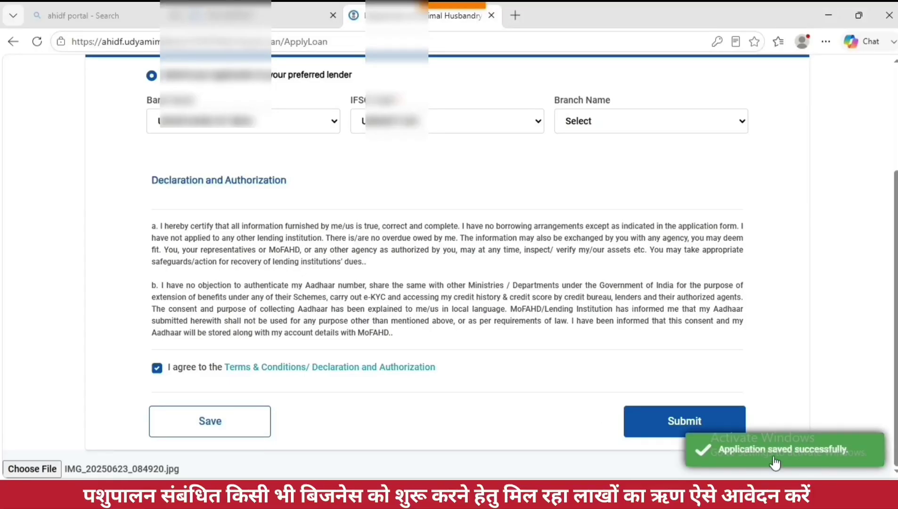
left_click(669, 427)
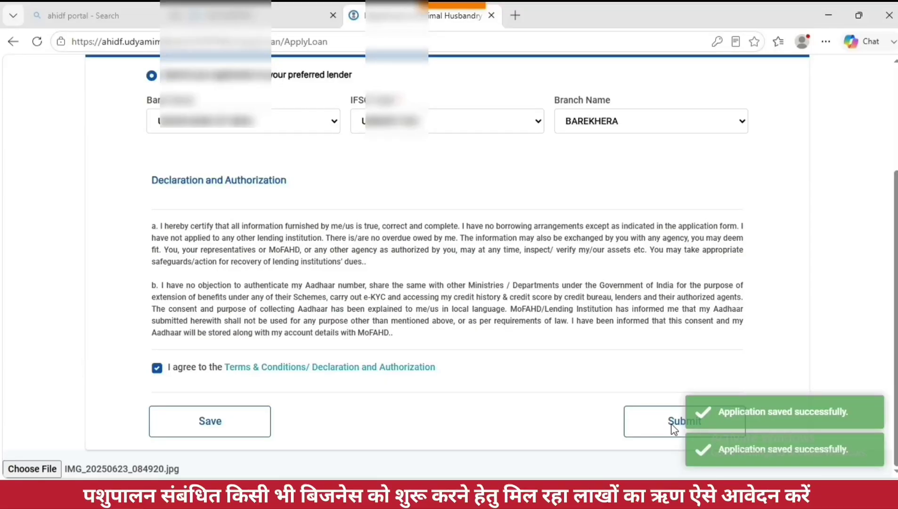
left_click(673, 427)
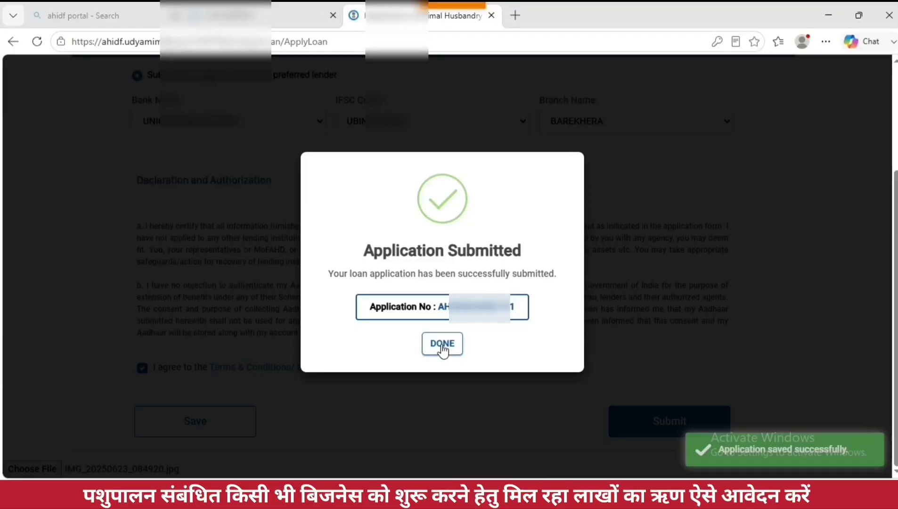
left_click(443, 349)
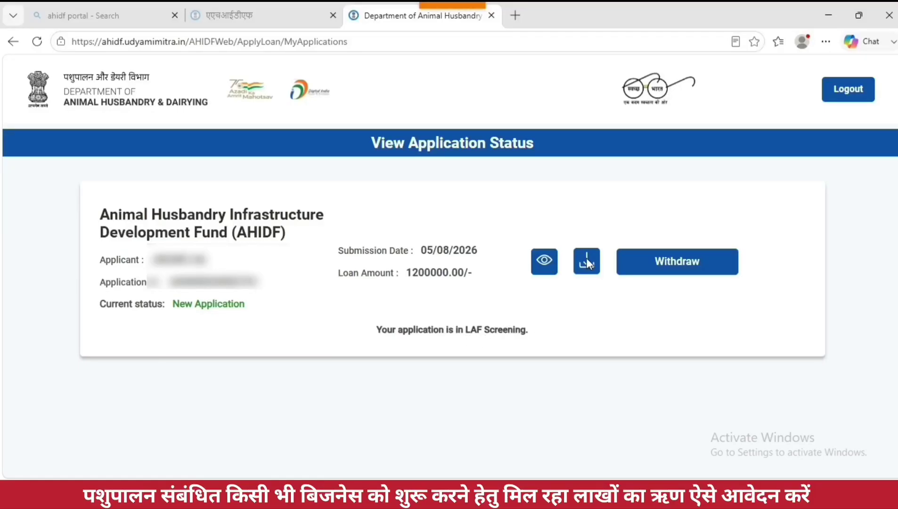
Step: Open the submitted Common Loan Application Form from the eye icon and scroll through it
left_click(544, 261)
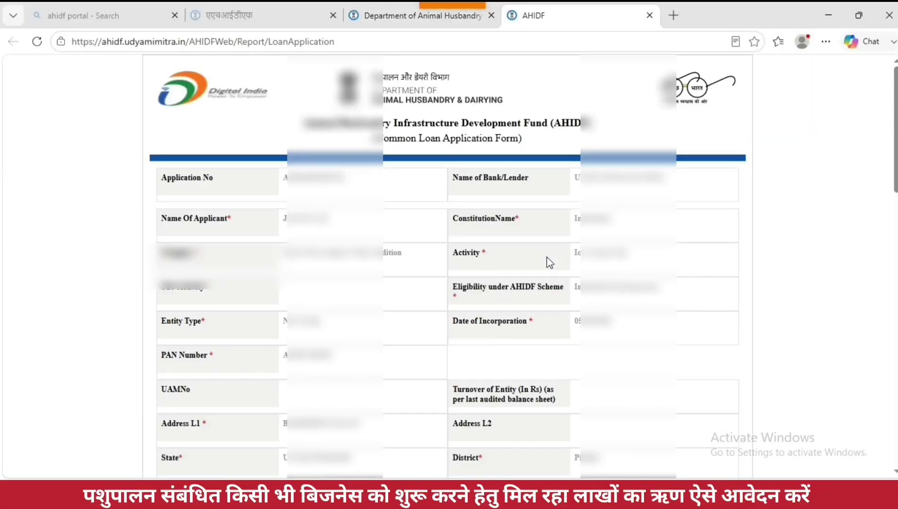
left_click_drag(895, 134, 896, 406)
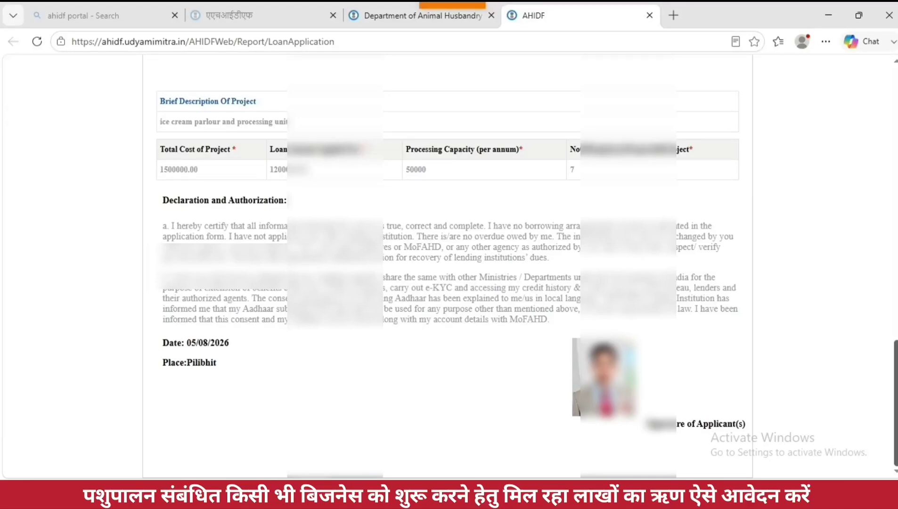
left_click_drag(895, 405, 889, 115)
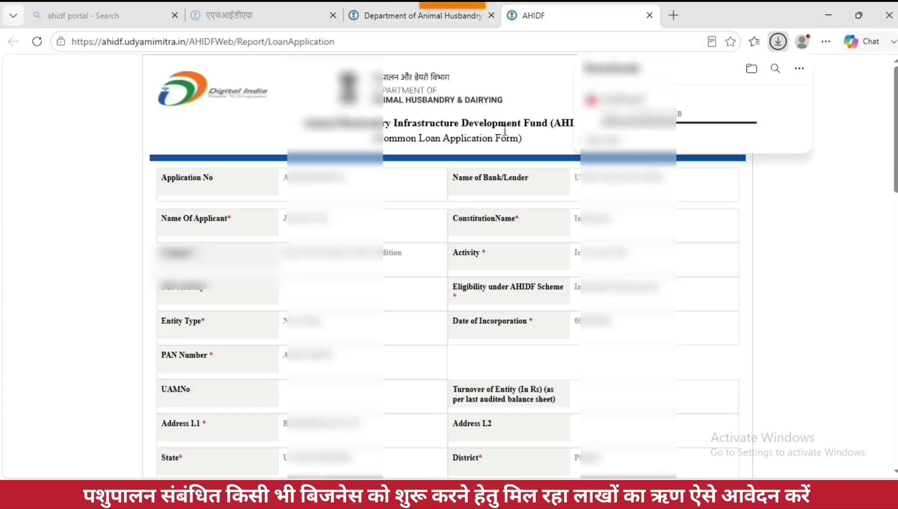
Step: From the status page, download the application copy, cancel the withdrawal prompt, and log out
left_click(469, 17)
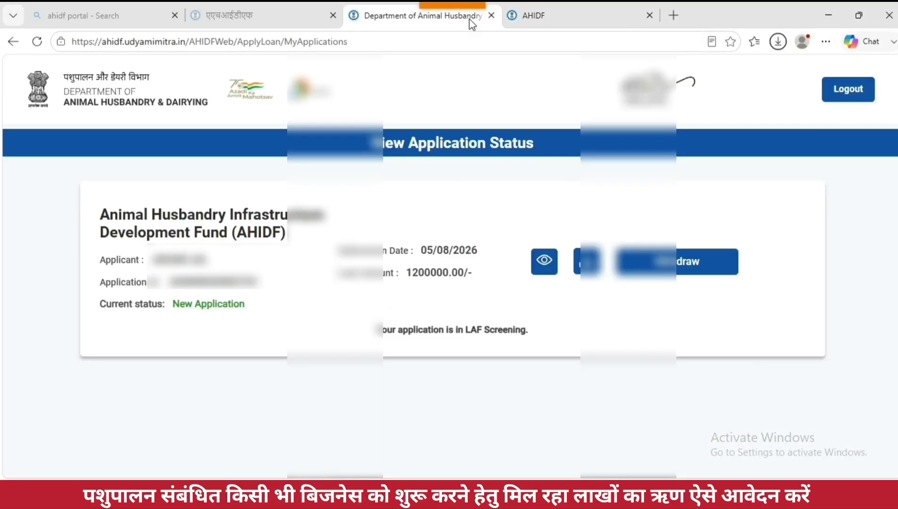
left_click(586, 267)
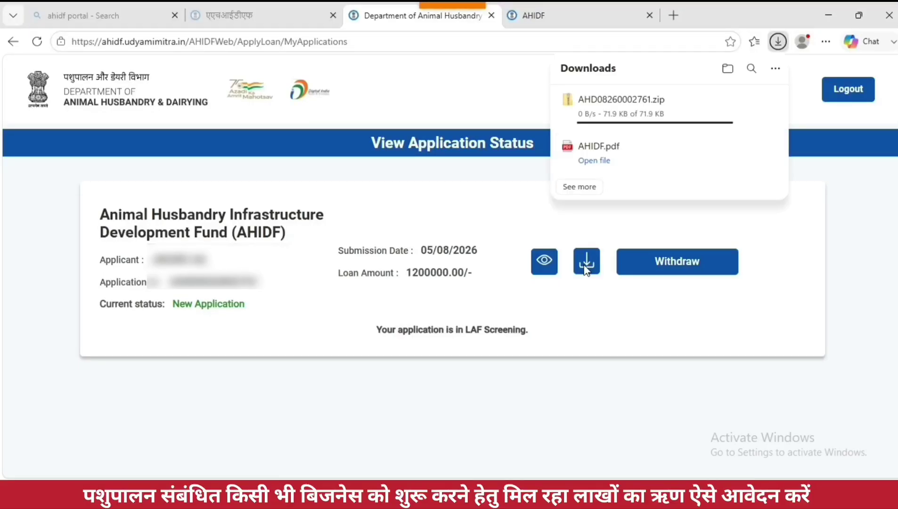
left_click(691, 270)
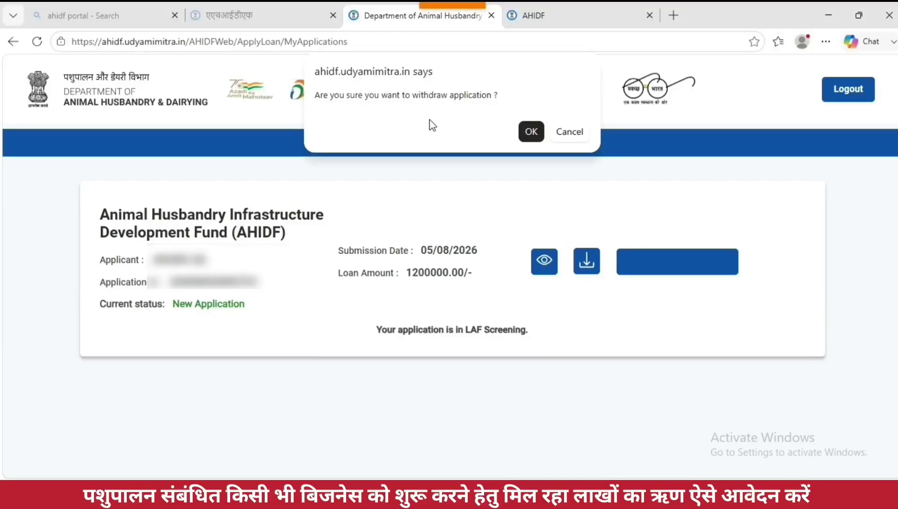
left_click(569, 133)
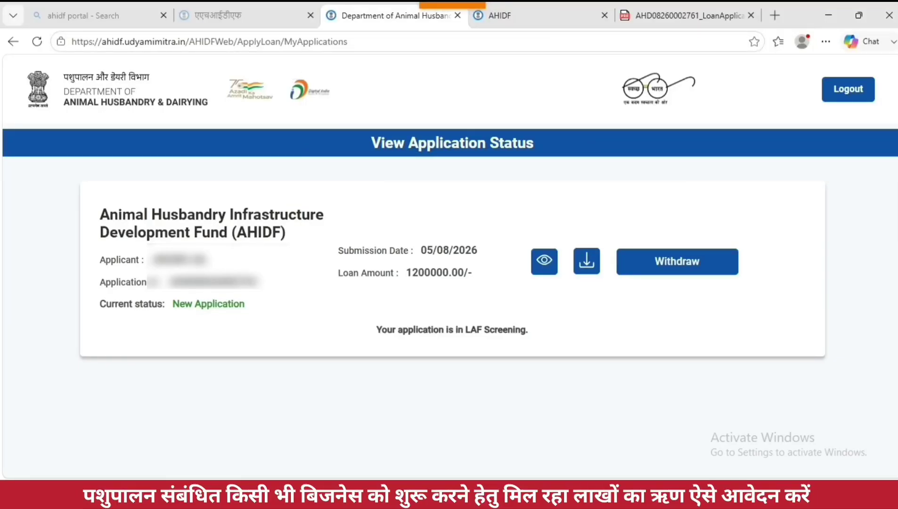
left_click(846, 96)
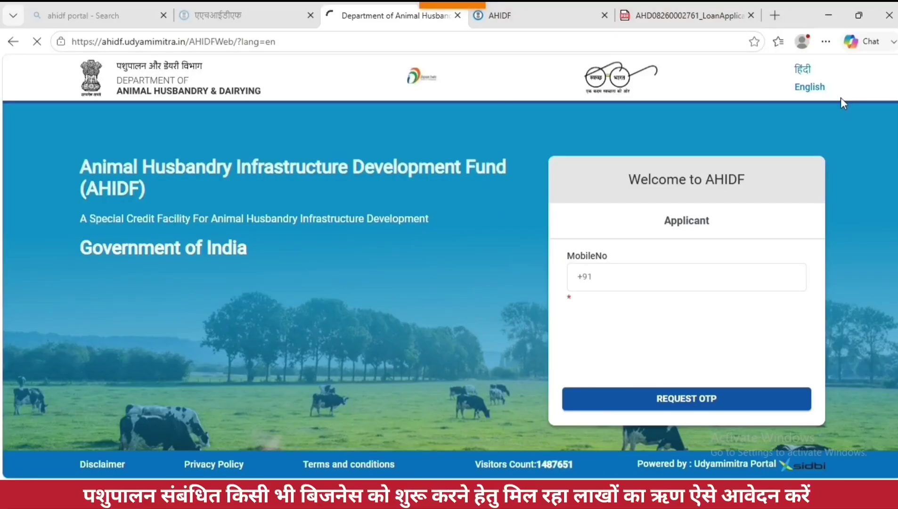
Step: Switch to the Hindi homepage and scroll down to the अपना आवेदन जानें section
left_click(215, 24)
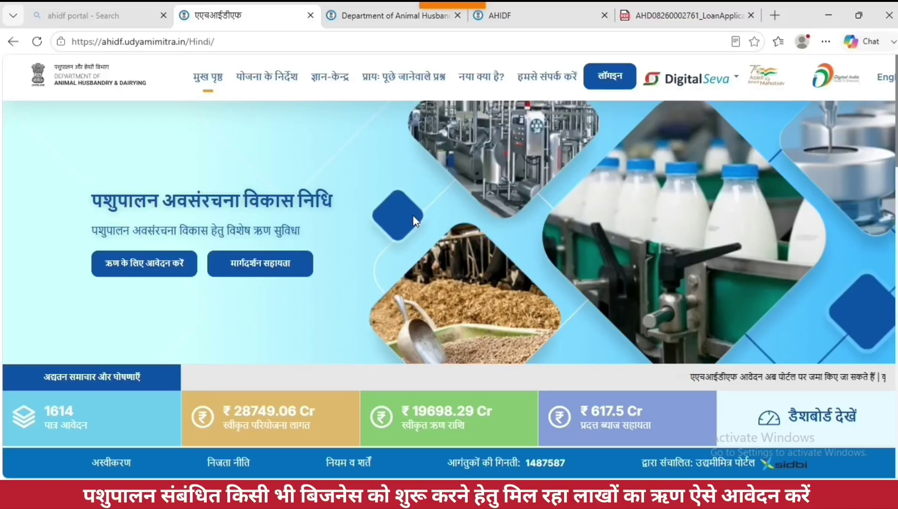
scroll(414, 225, "down", 10)
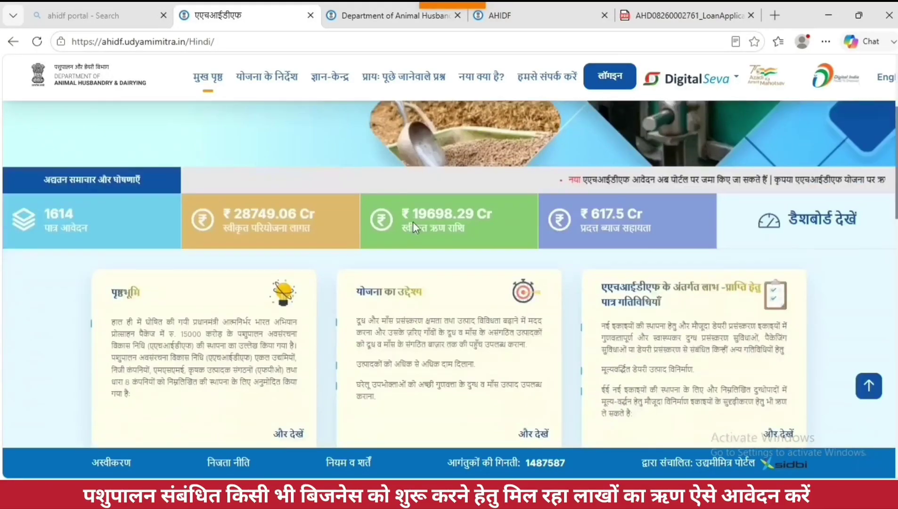
scroll(532, 239, "down", 7)
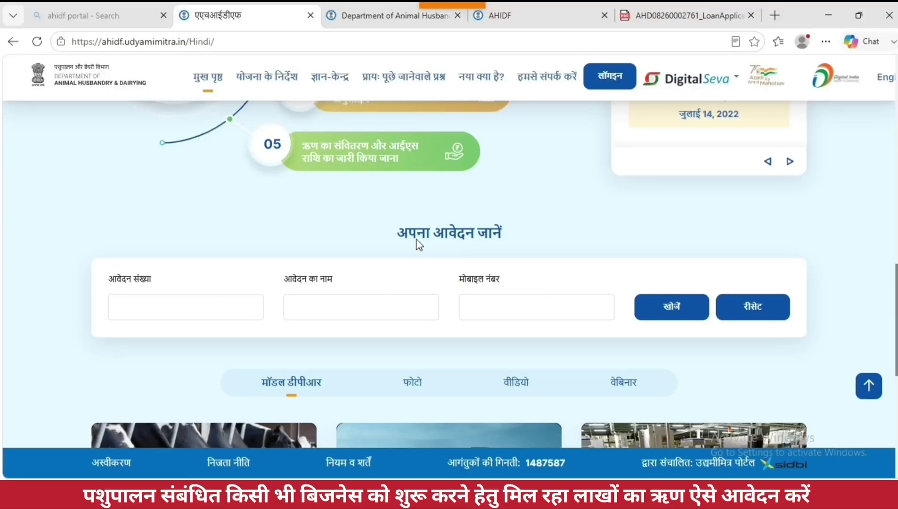
triple_click(535, 244)
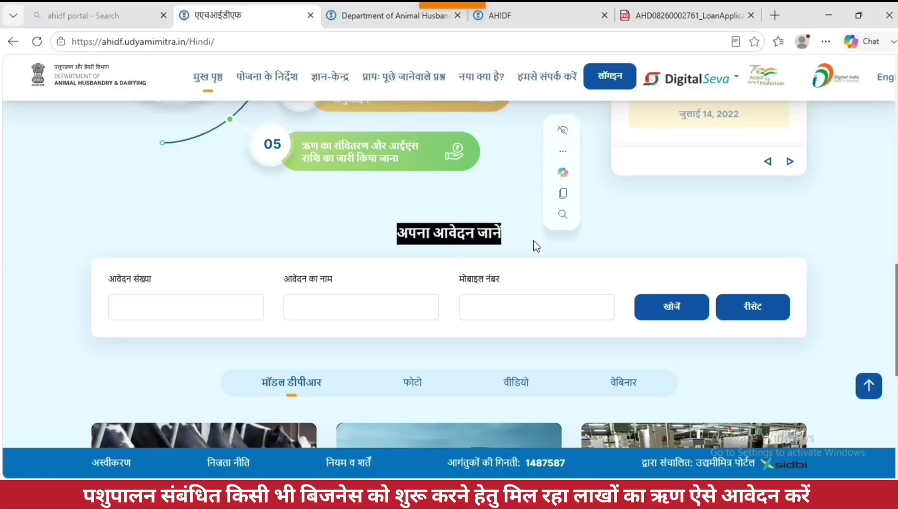
Step: Enter the application number, the applicant's name and the registered mobile number in the search form
left_click(187, 314)
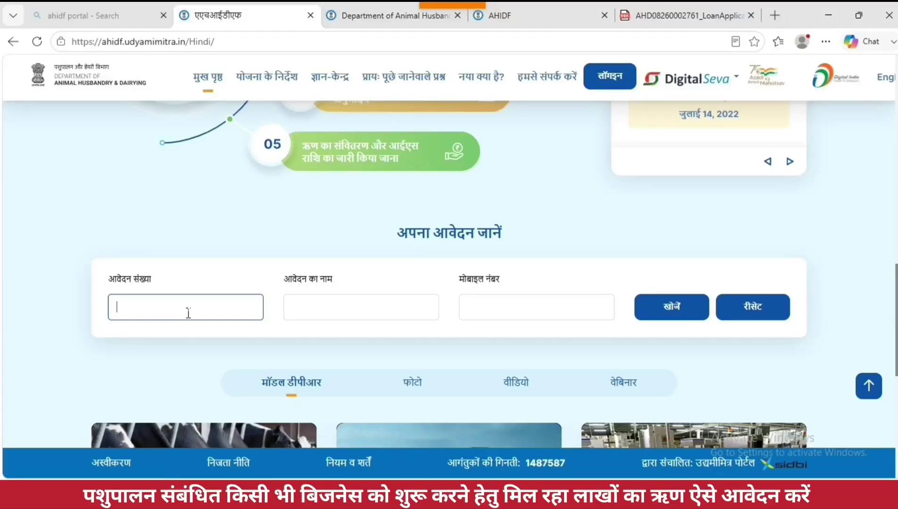
type("AH")
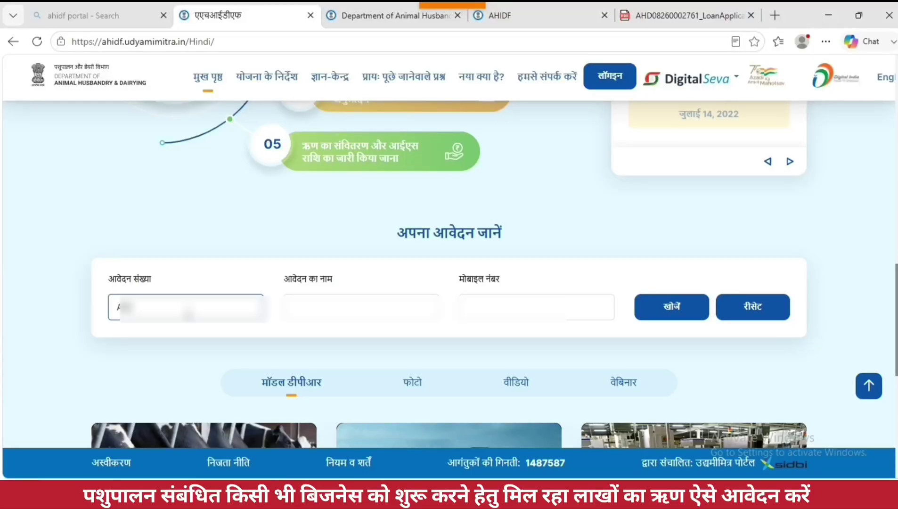
type("D")
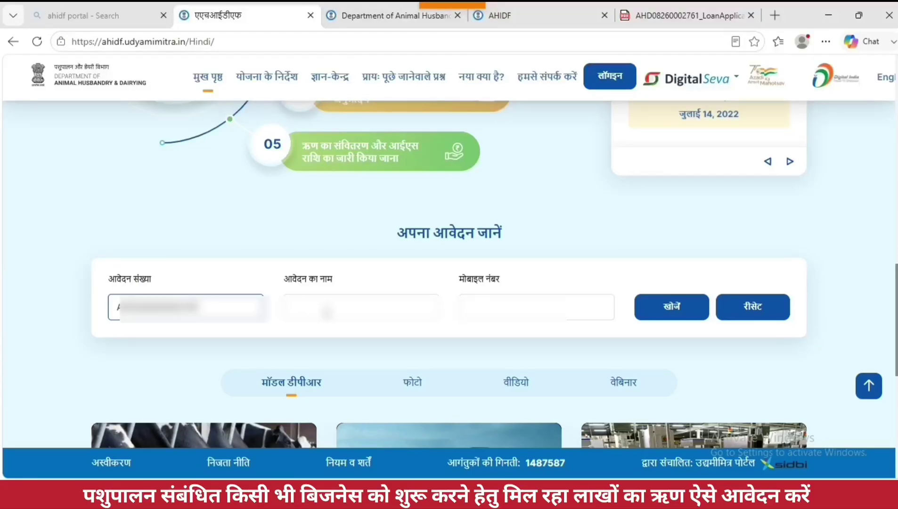
left_click(327, 313)
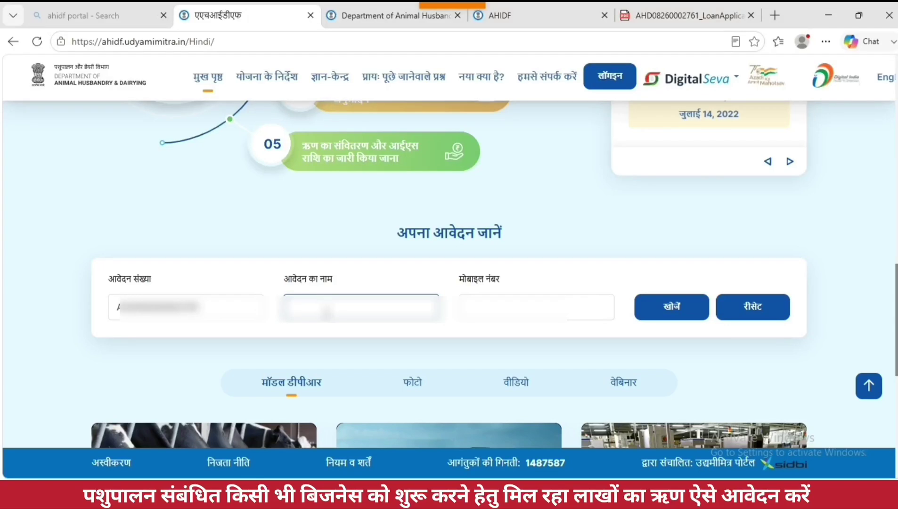
type("********")
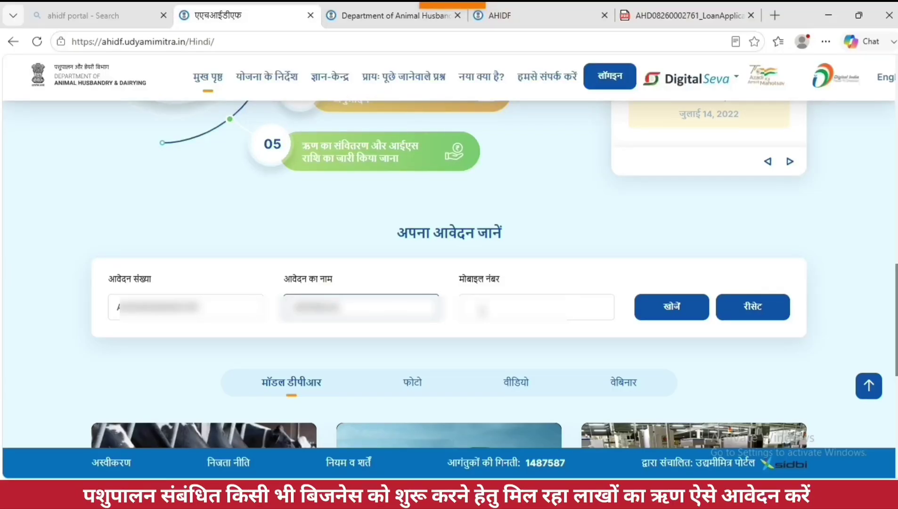
left_click(481, 311)
type("?????")
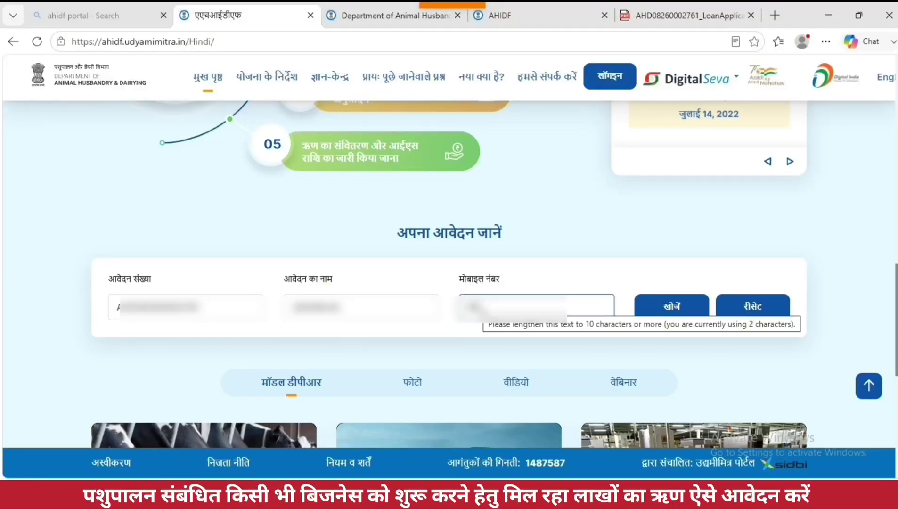
type("?????")
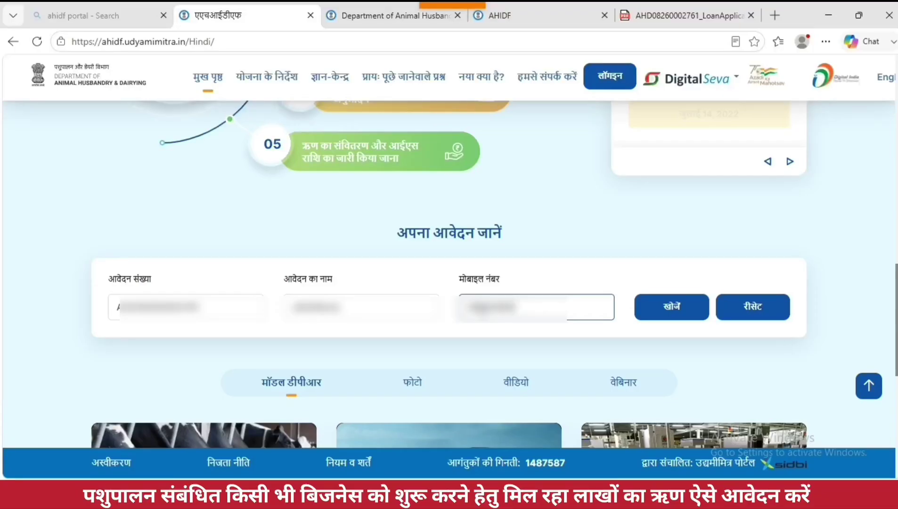
Step: Search with खोजें and review the application's date, loan amount and branch details
left_click(657, 320)
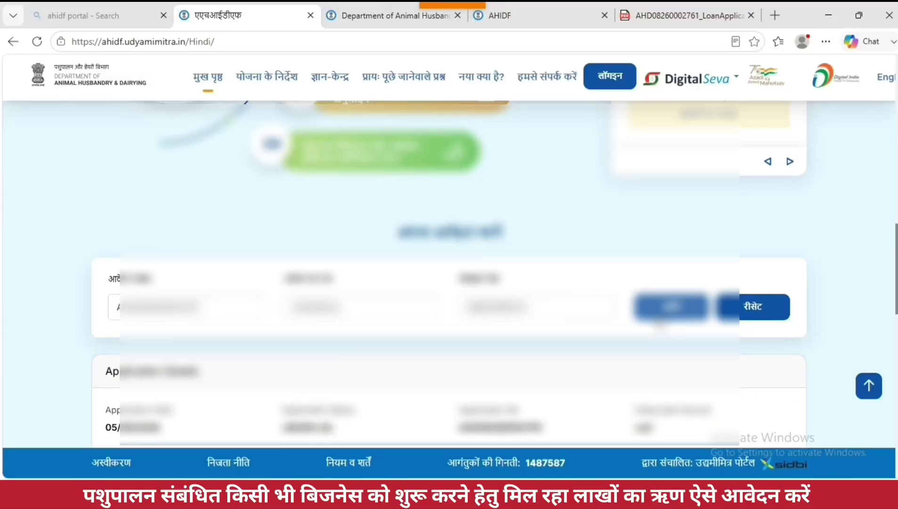
left_click_drag(896, 268, 896, 306)
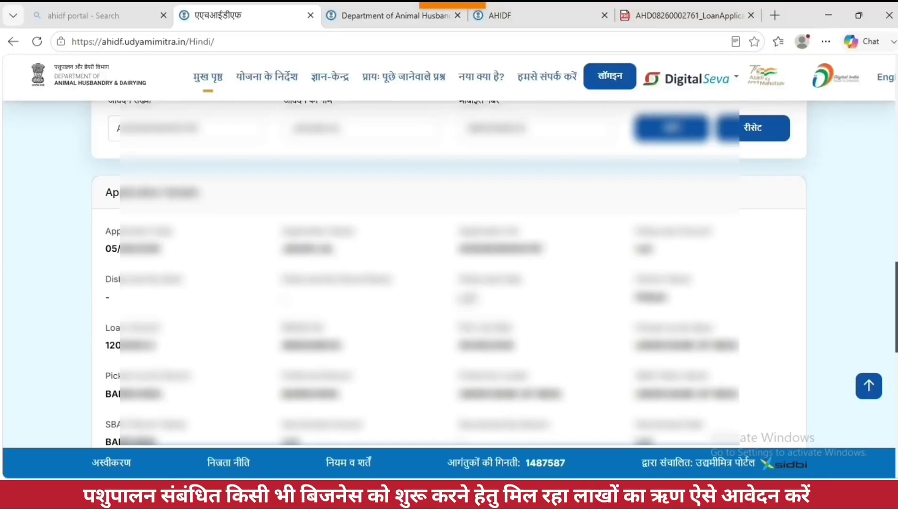
left_click_drag(896, 306, 896, 322)
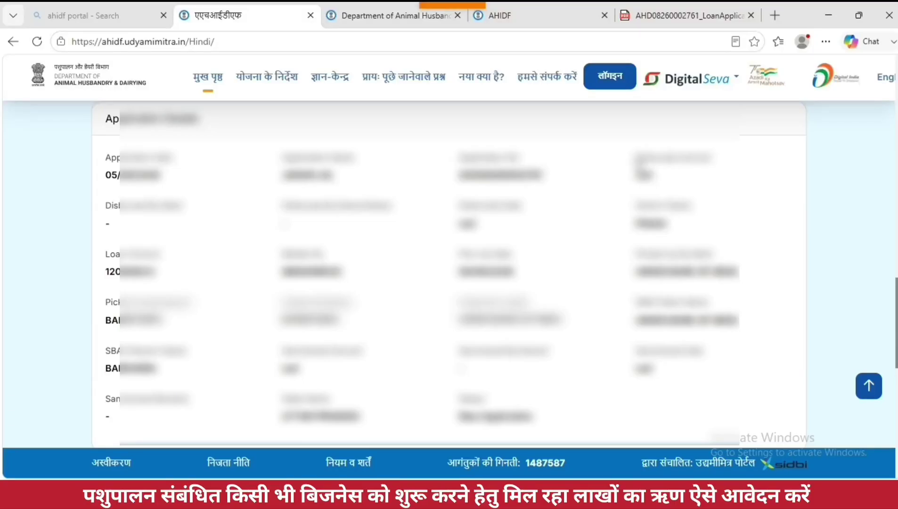
left_click_drag(633, 156, 720, 188)
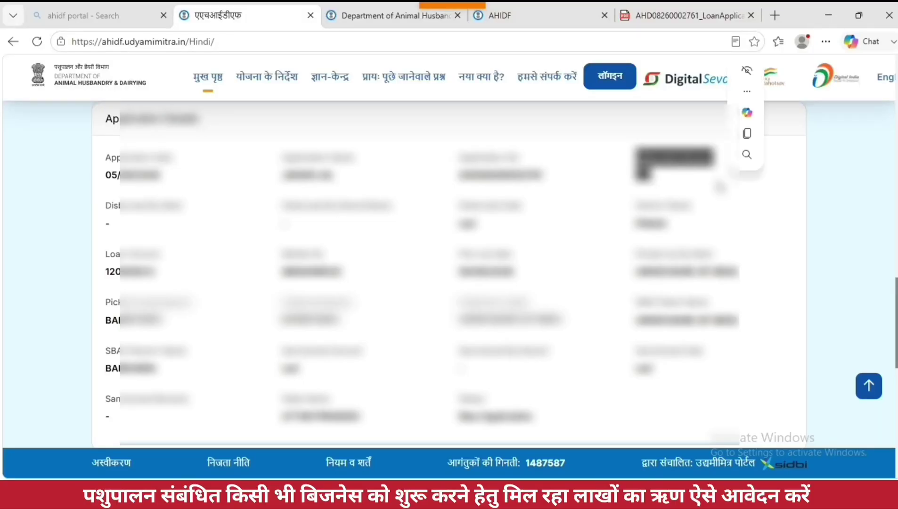
left_click_drag(456, 200, 516, 234)
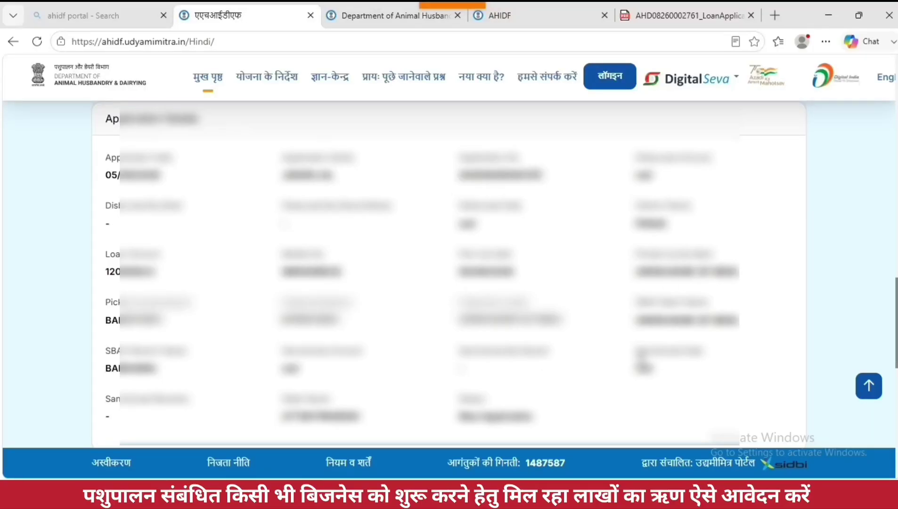
left_click(494, 412)
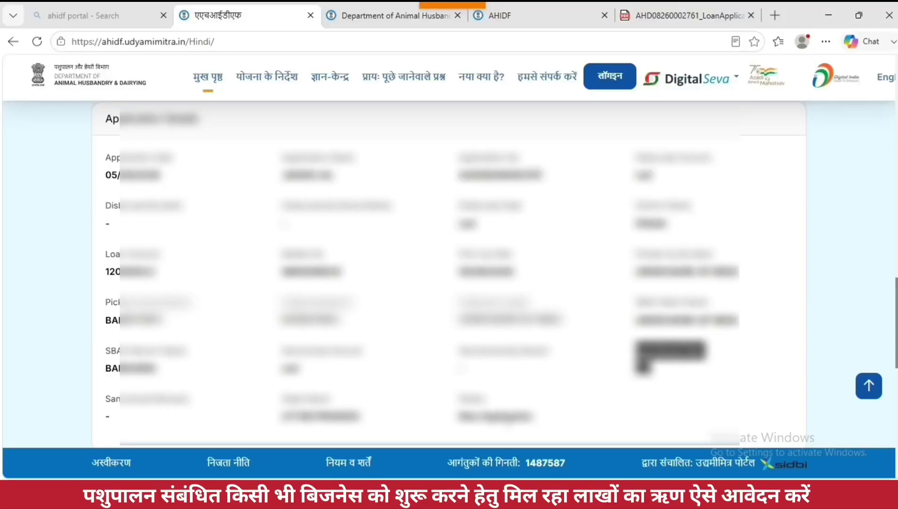
scroll(448, 283, "down", 4)
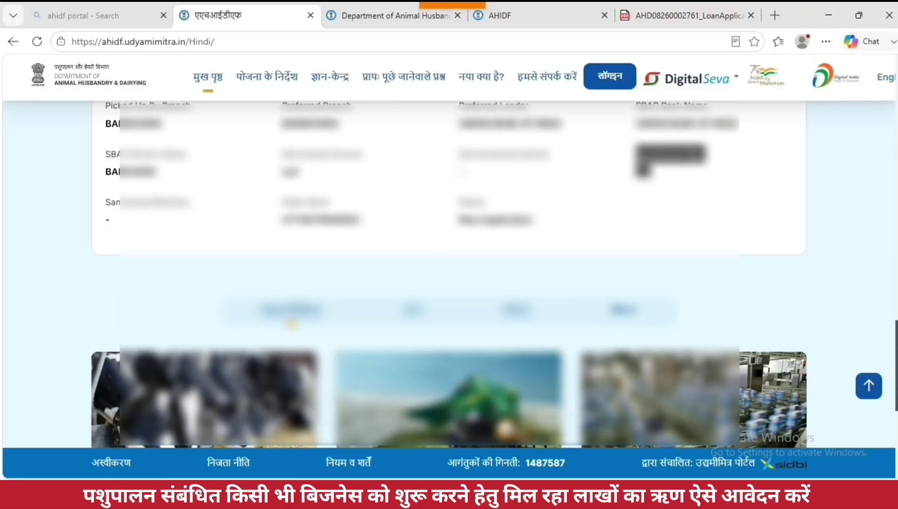
scroll(501, 162, "up", 18)
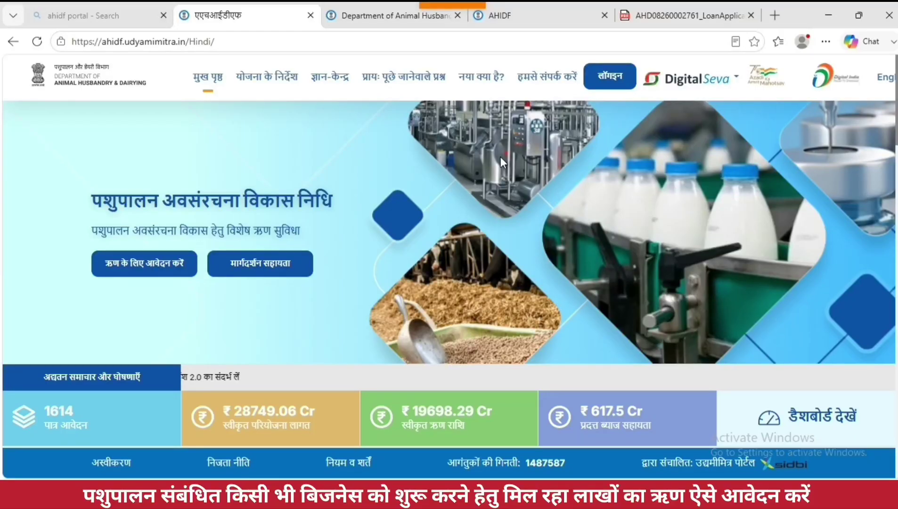